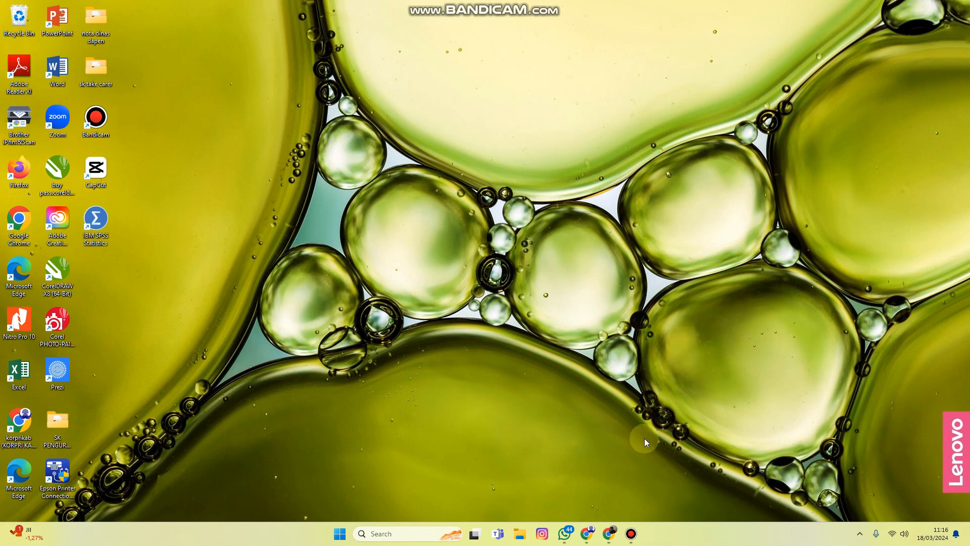
Switch to Google Chrome and open the Canva home page
click(609, 533)
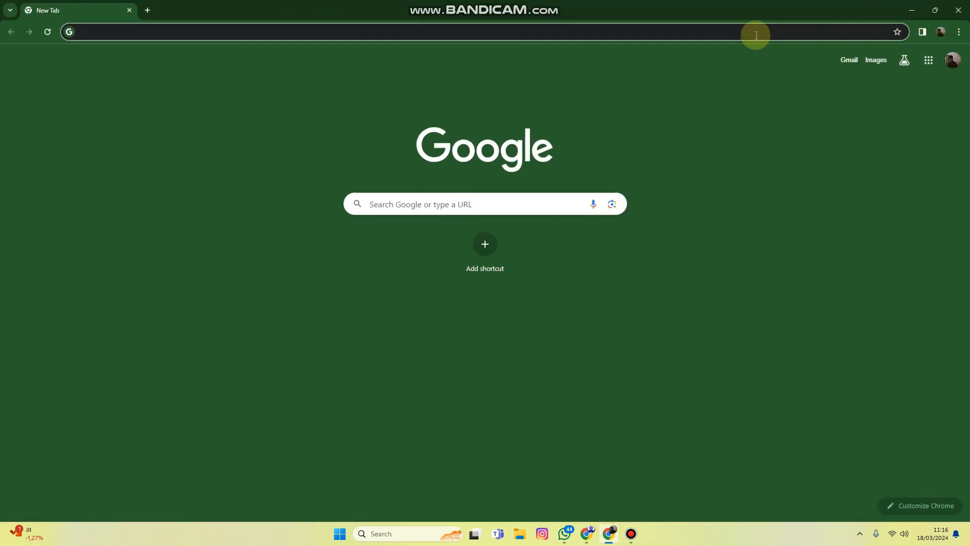
text(canva.com)
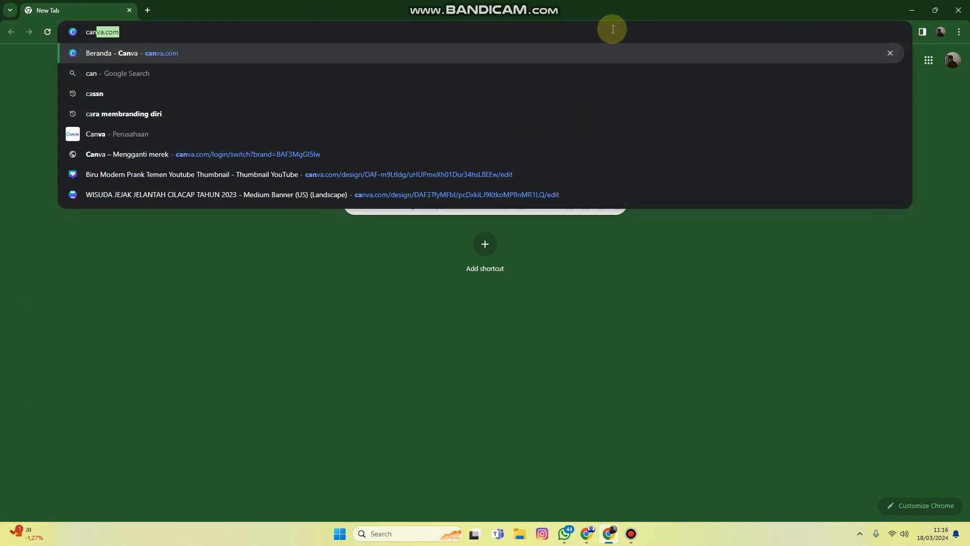
key(Return)
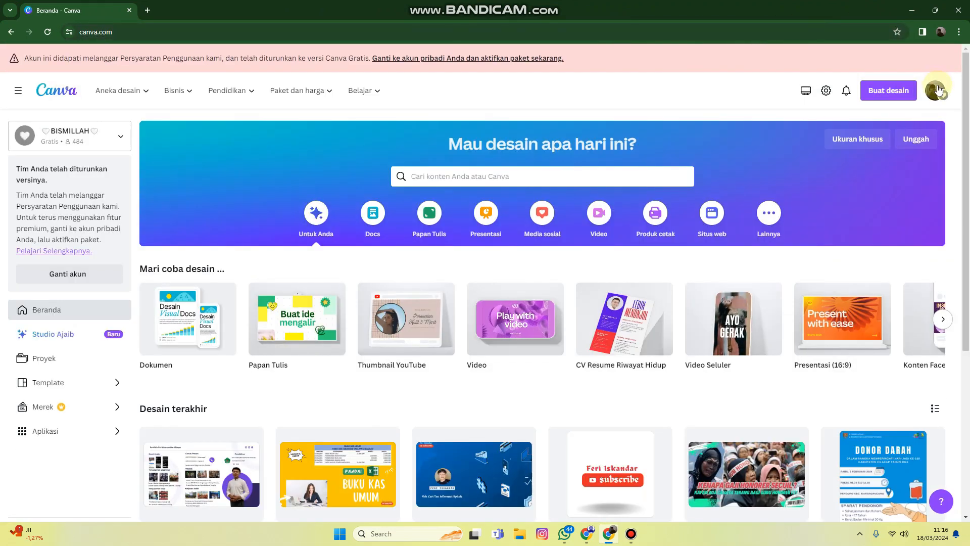
Sign out of the current Canva account
click(935, 90)
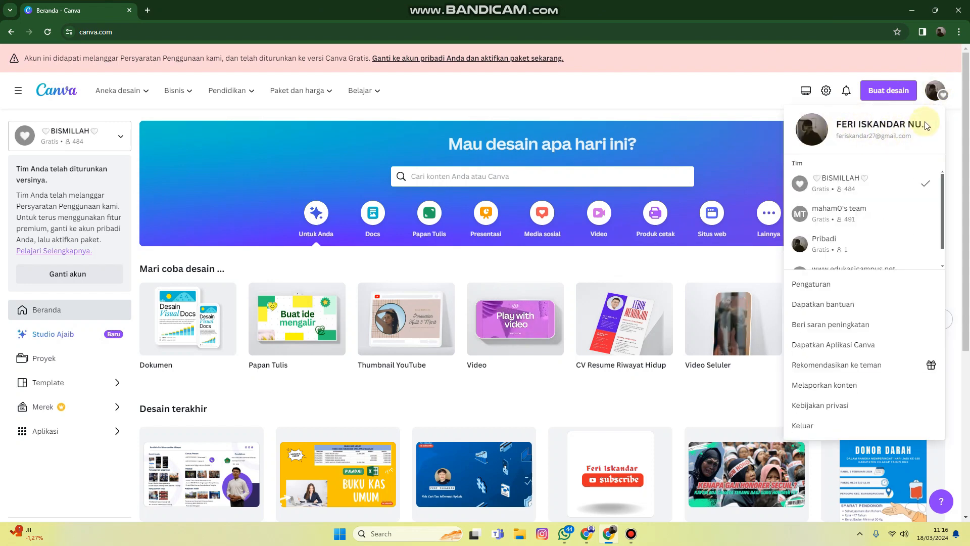
click(954, 98)
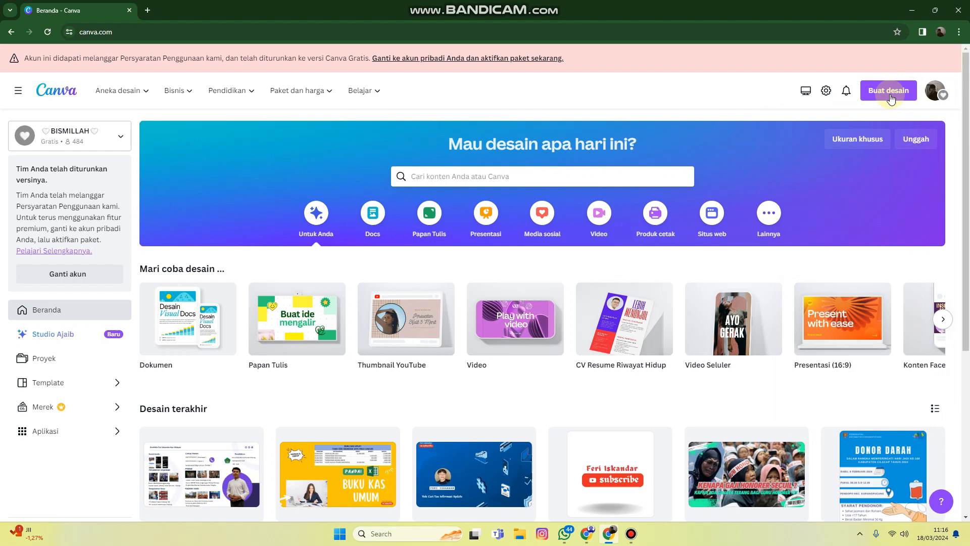
click(933, 91)
click(849, 426)
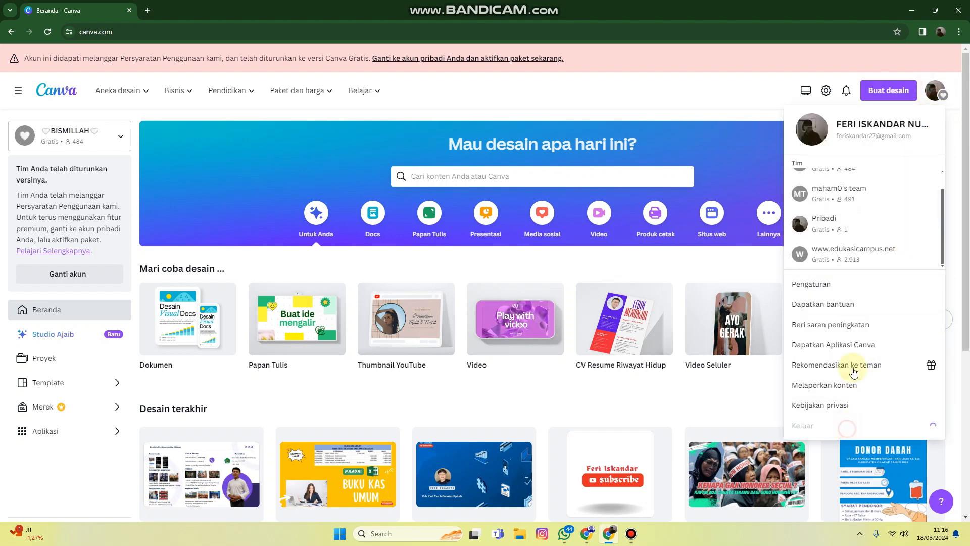
scroll(869, 212, down, 1)
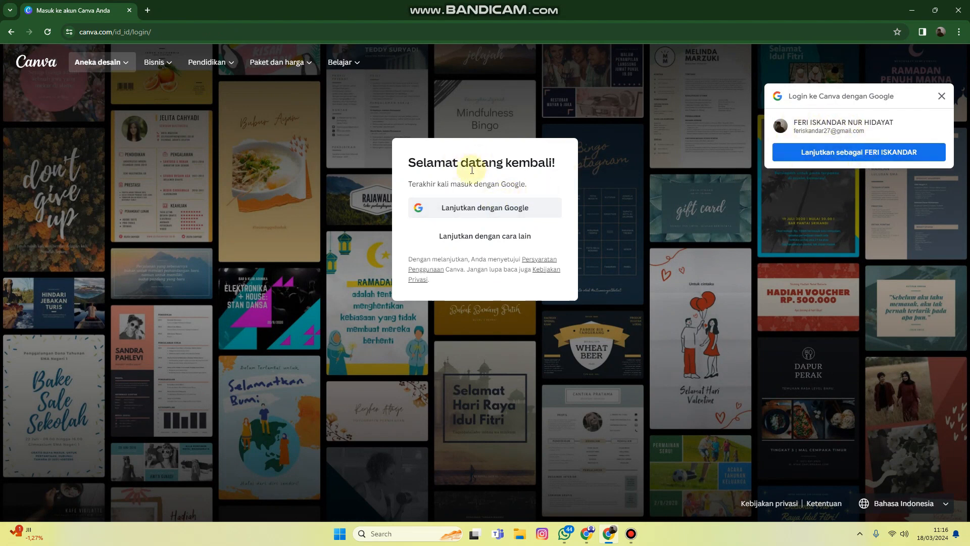
Sign back in to Canva with the saved Google account and choose the BISMILLAH team
click(488, 211)
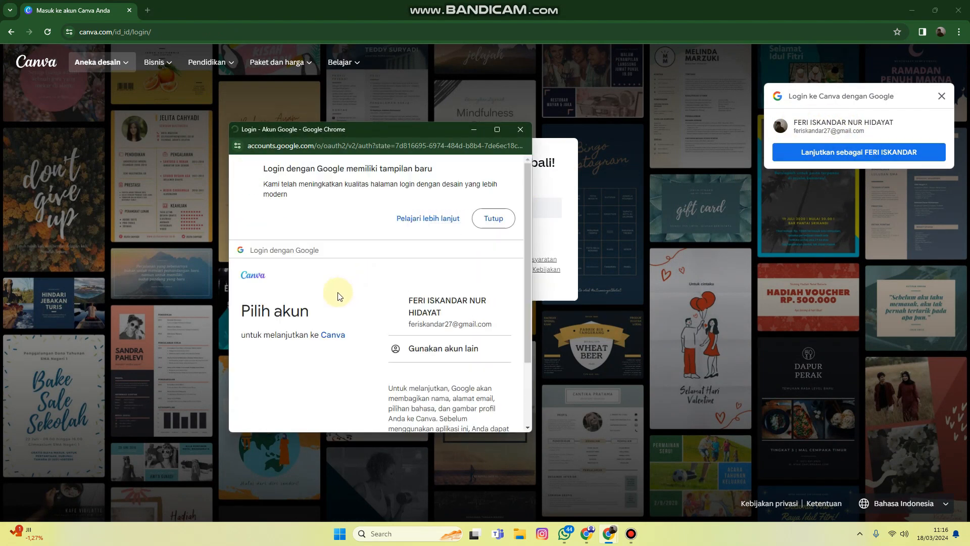
click(428, 320)
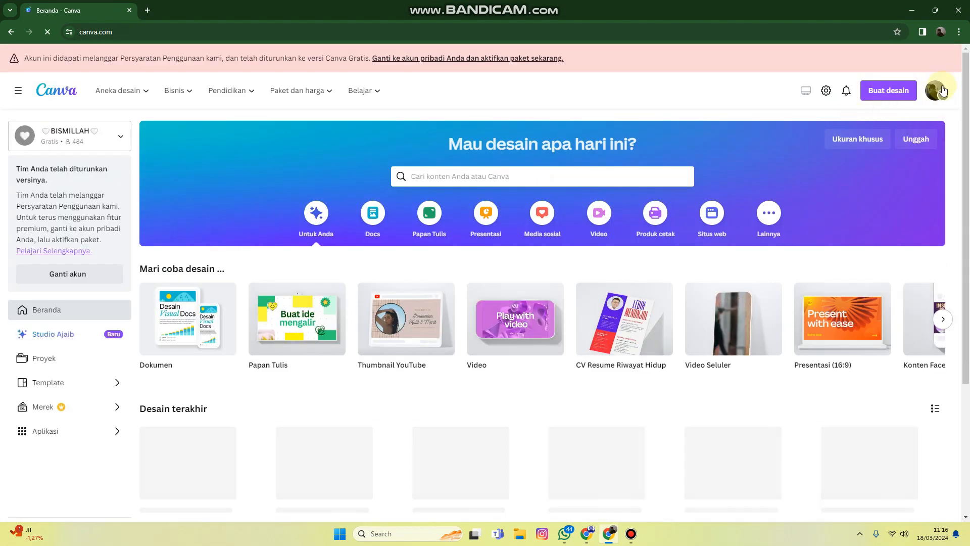
click(935, 93)
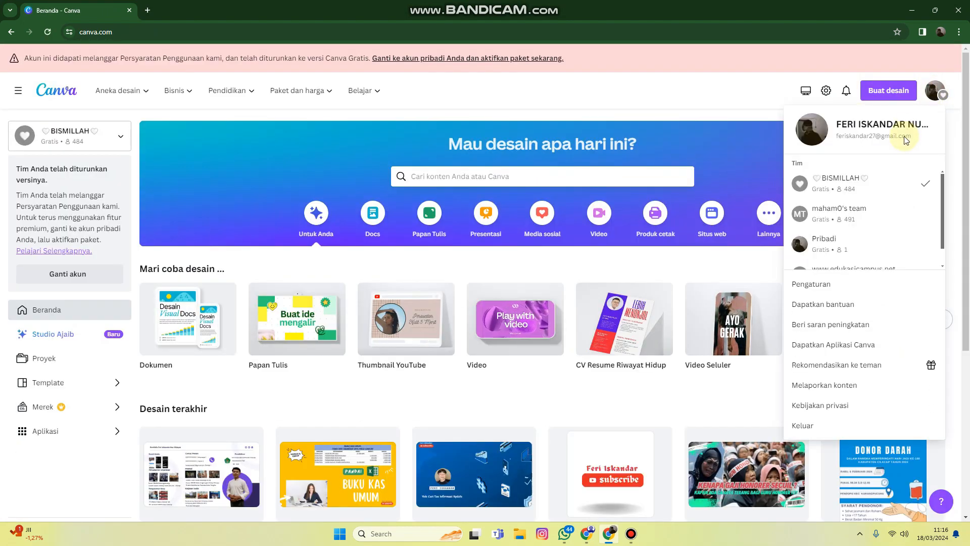
scroll(852, 210, down, 1)
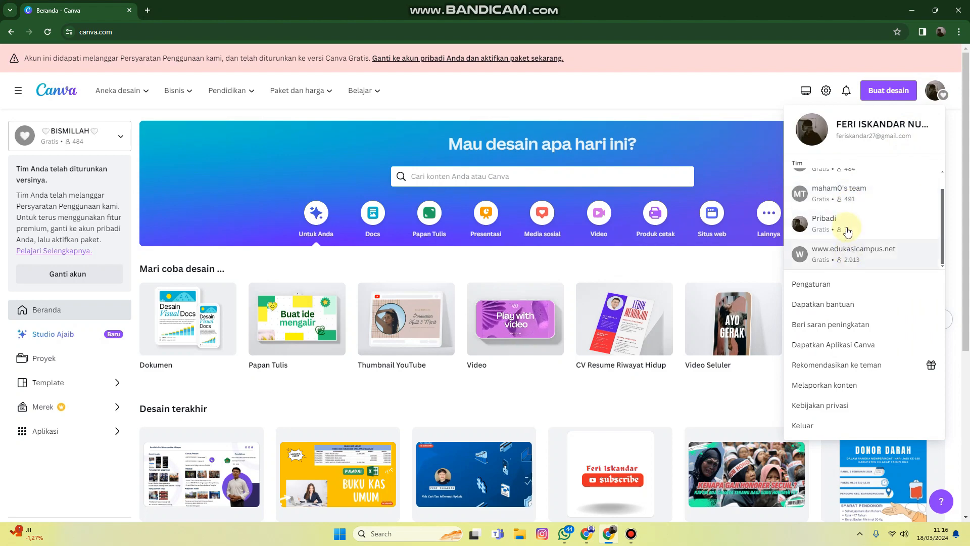
scroll(847, 217, up, 1)
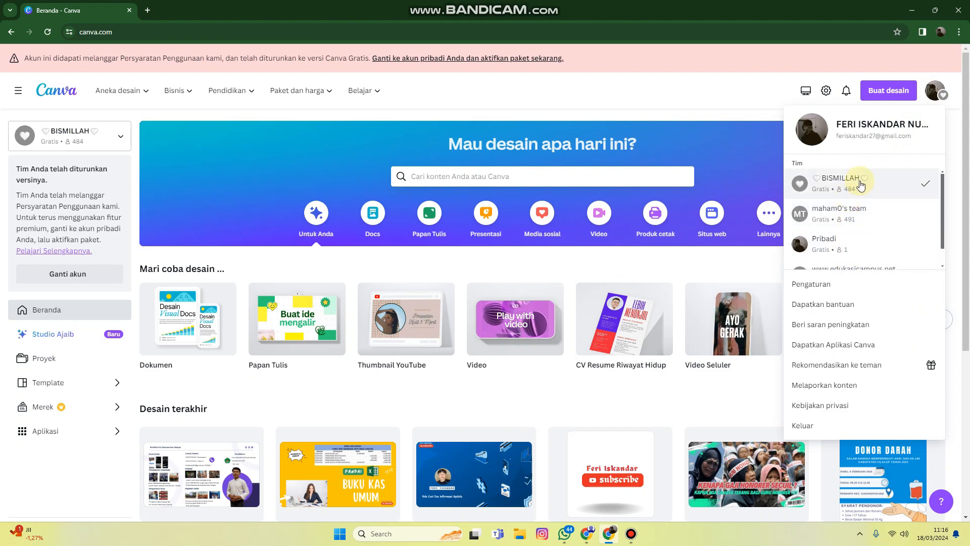
click(866, 185)
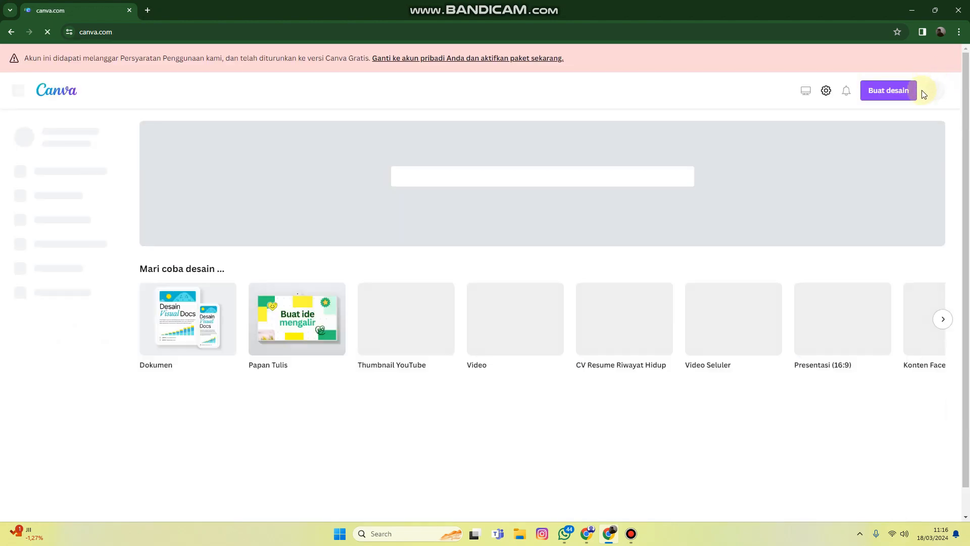
Open the Web Designer Online Portfolio design from the recent designs
scroll(711, 120, down, 4)
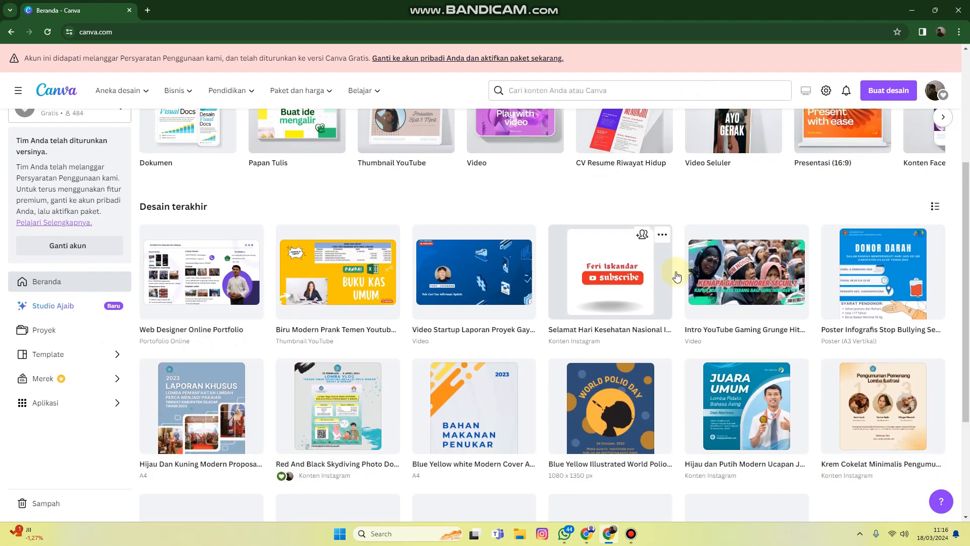
click(262, 261)
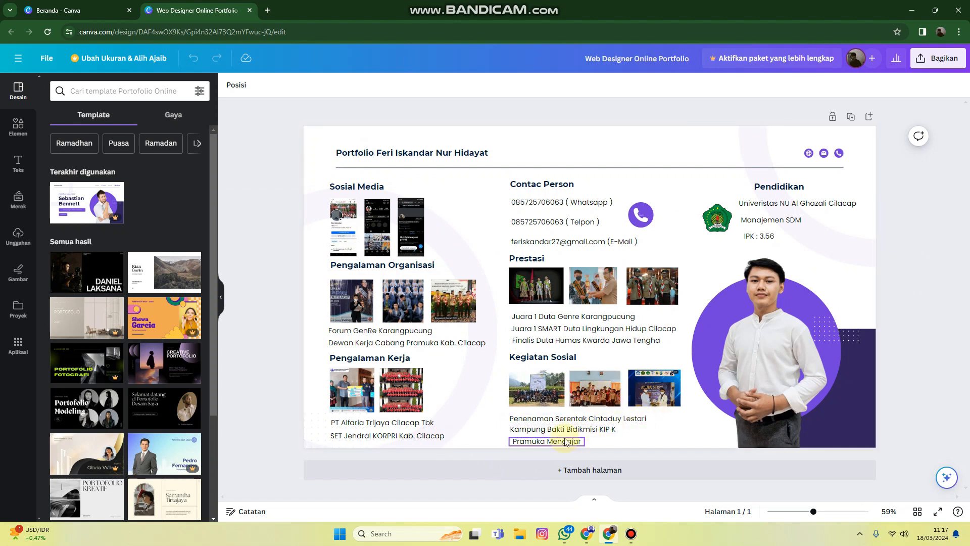
drag(538, 442, 534, 443)
click(663, 439)
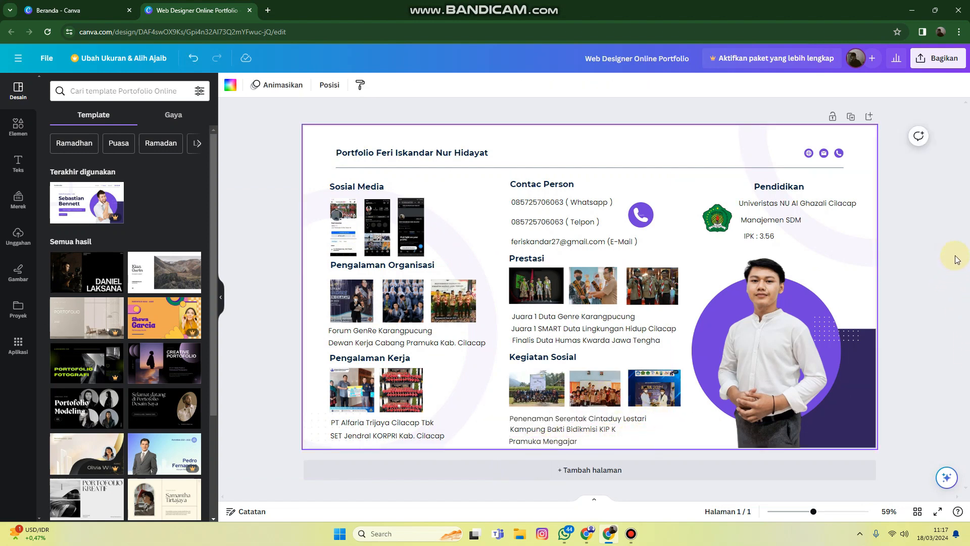
Duplicate the portfolio page and delete all text, photos and graphics from the copy
click(852, 119)
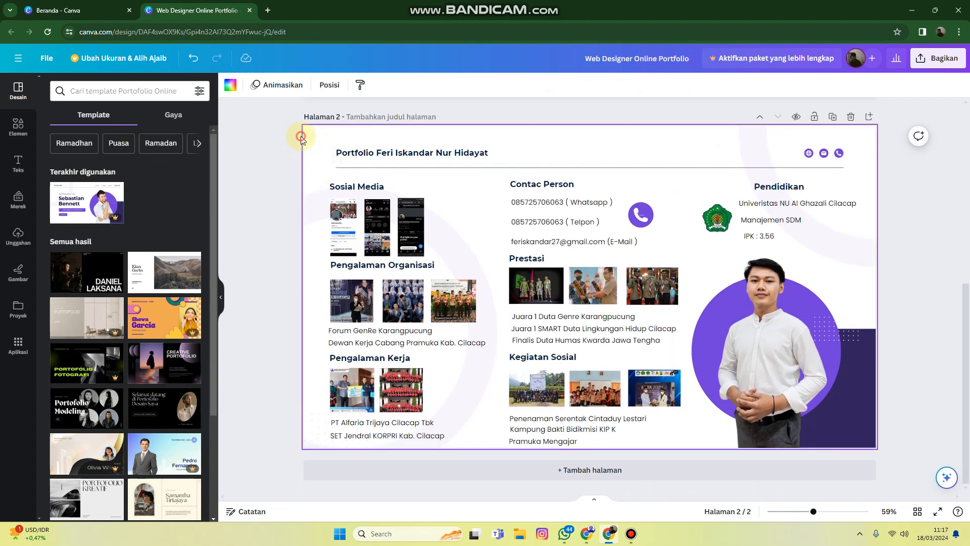
drag(300, 138, 871, 417)
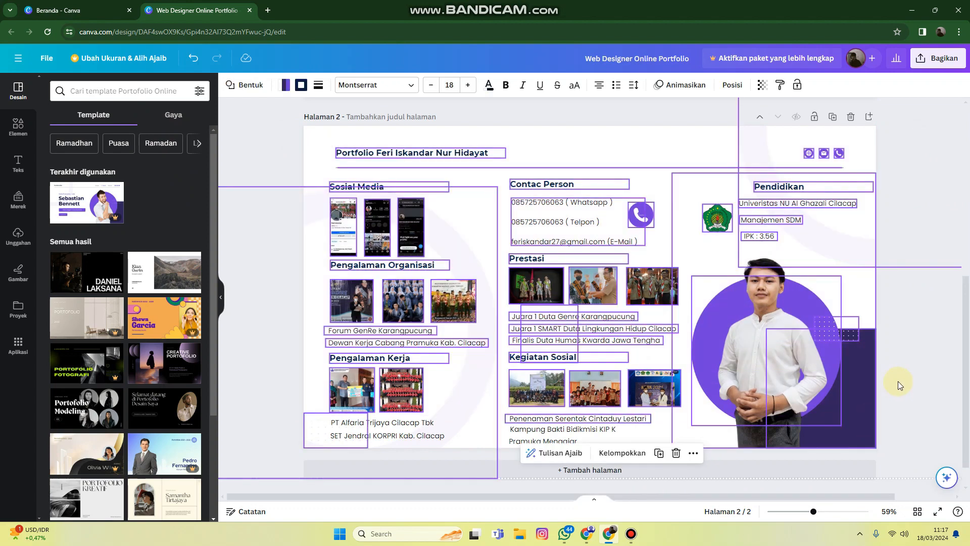
key(Delete)
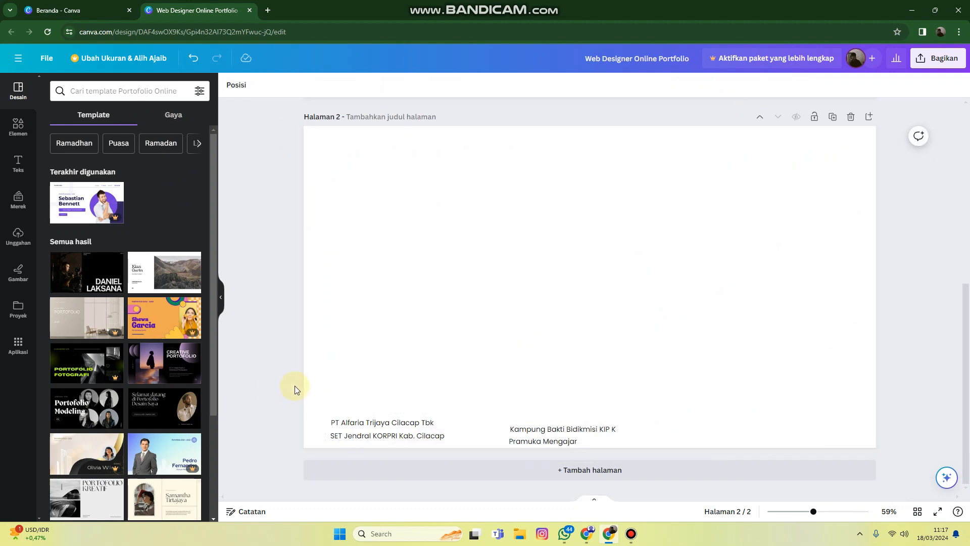
drag(290, 386, 717, 465)
key(Delete)
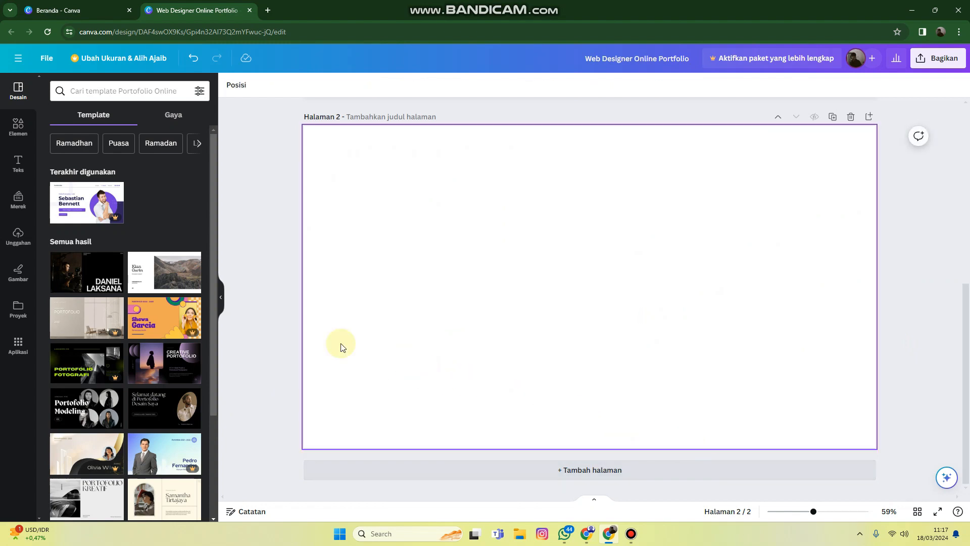
Try to apply the cover page of the recently used Web Designer Online Portfolio template to page 2
click(65, 191)
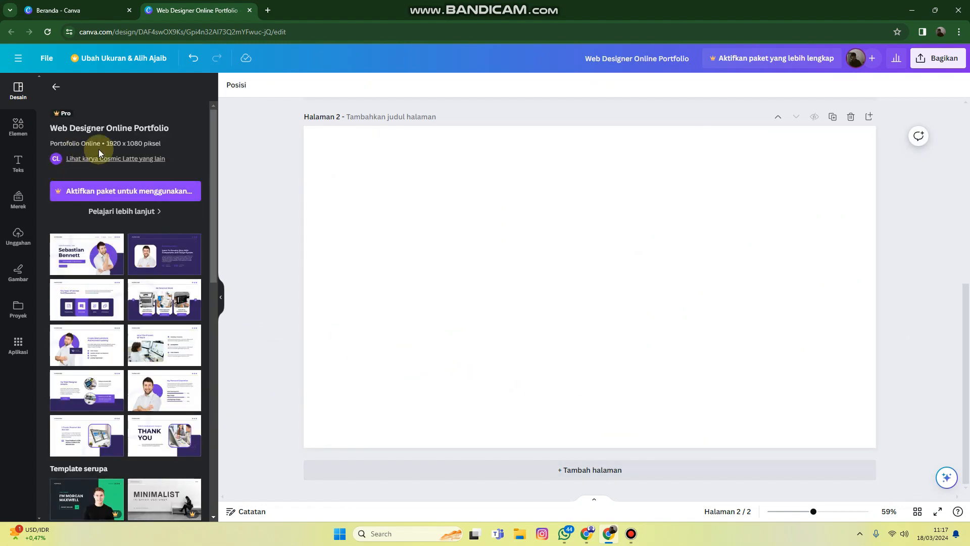
click(93, 250)
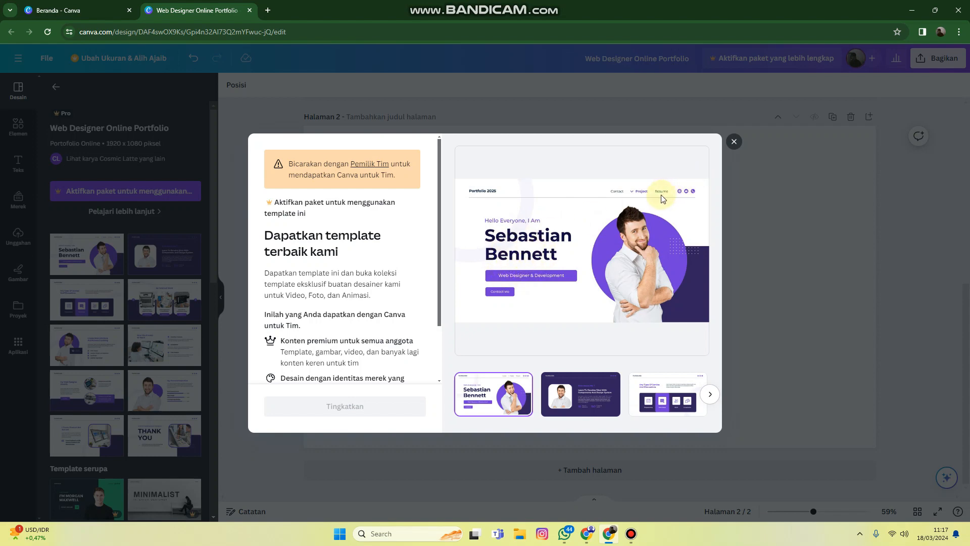
click(734, 143)
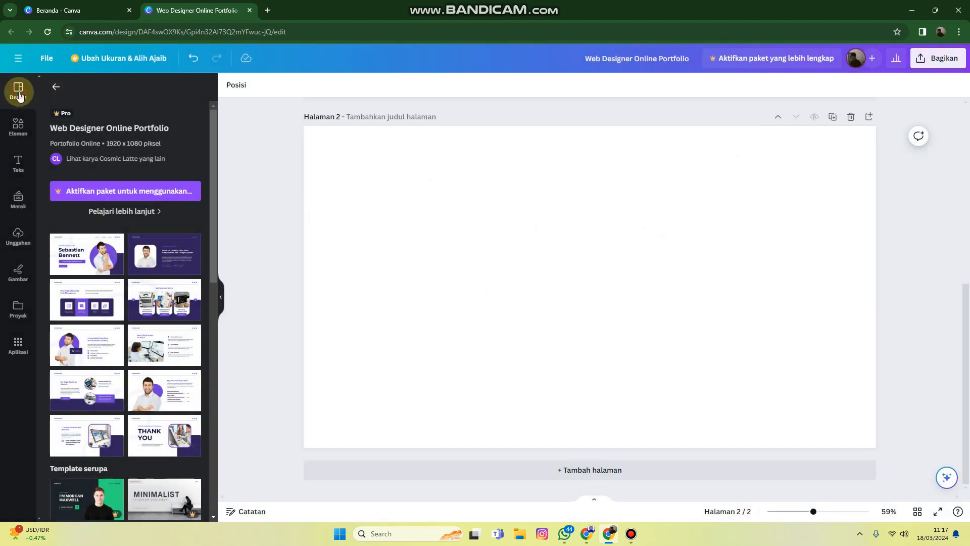
click(56, 88)
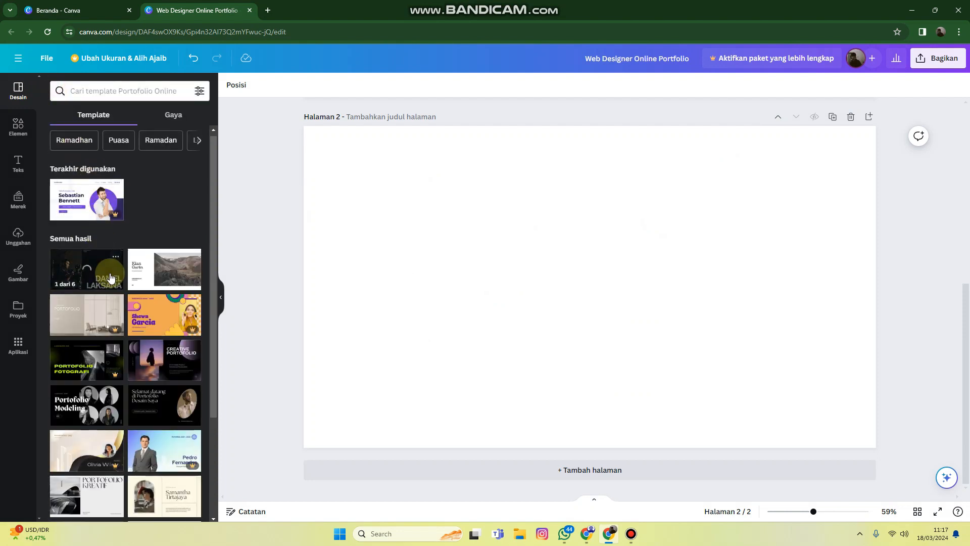
Apply the "Hello." page of the Orange and White Simple Minimalist Photography Portfolio Online template to the empty page 2
scroll(136, 275, down, 3)
scroll(119, 283, down, 3)
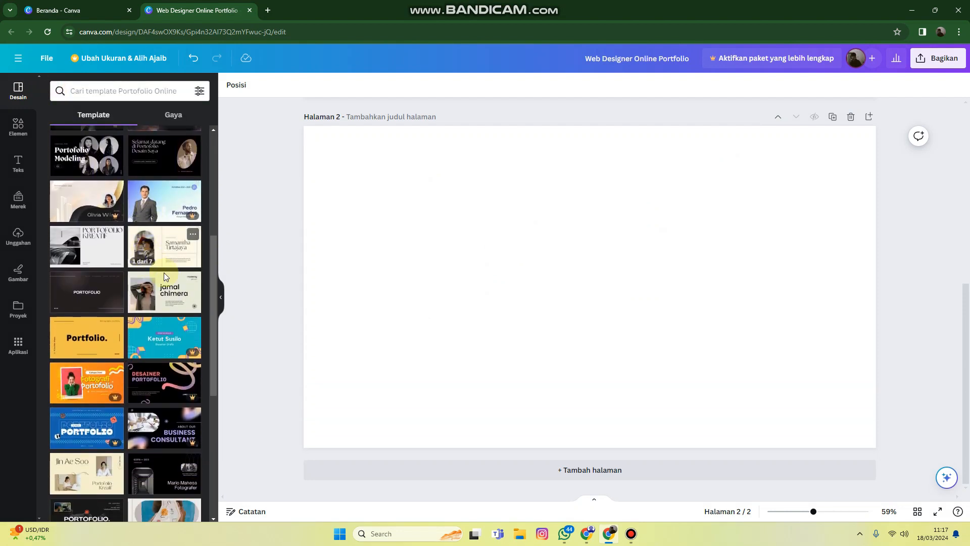
scroll(159, 288, down, 1)
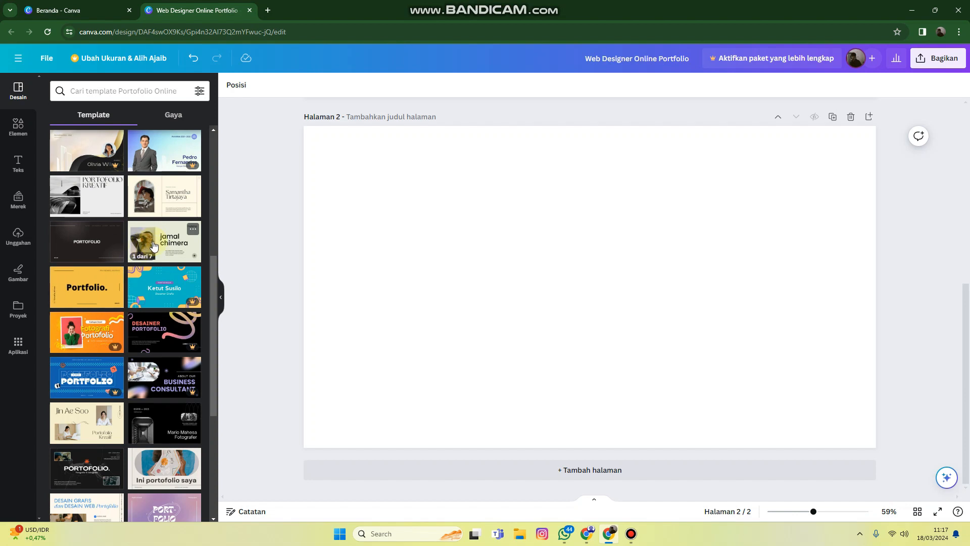
click(92, 289)
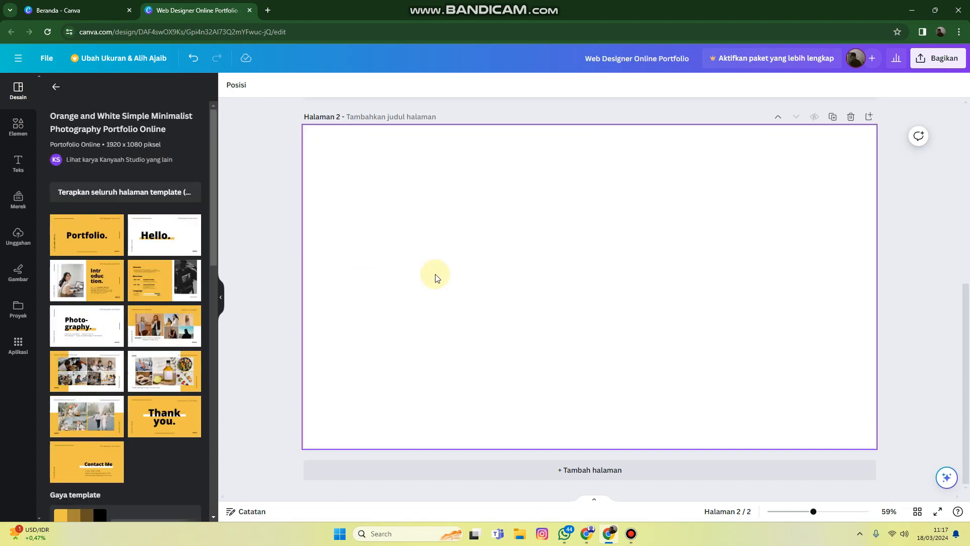
click(153, 247)
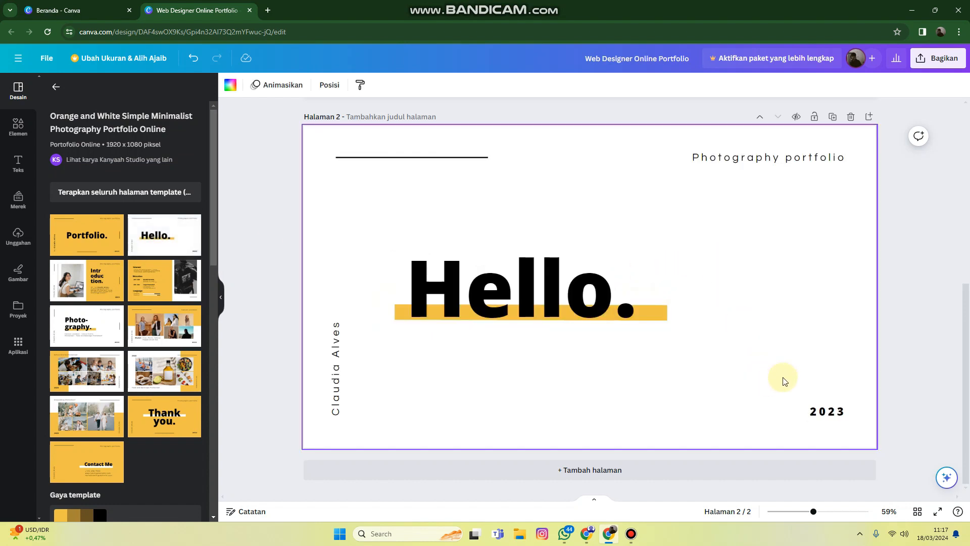
Delete the "Hello." heading, the yellow bar behind it and the vertical name text from page 2
click(553, 305)
key(Delete)
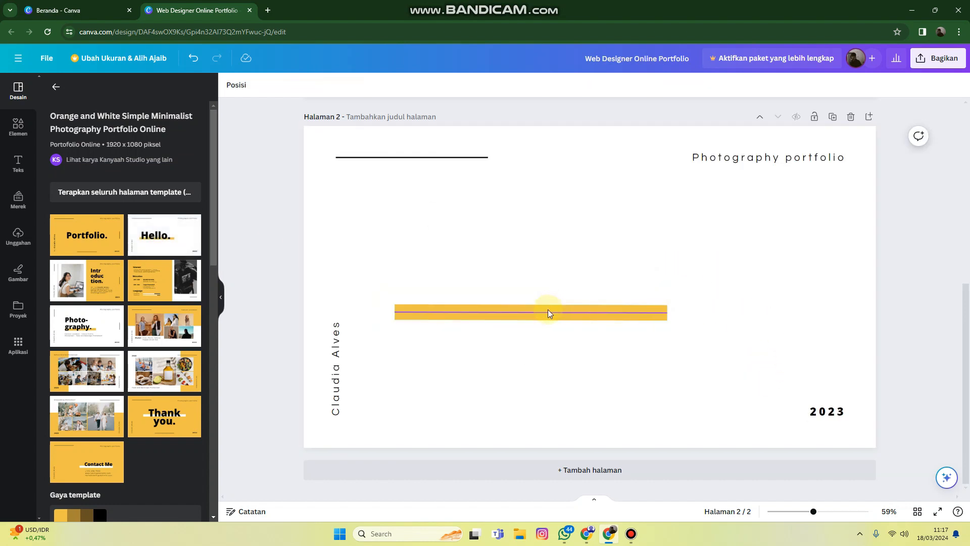
click(549, 312)
key(Delete)
click(338, 346)
key(Delete)
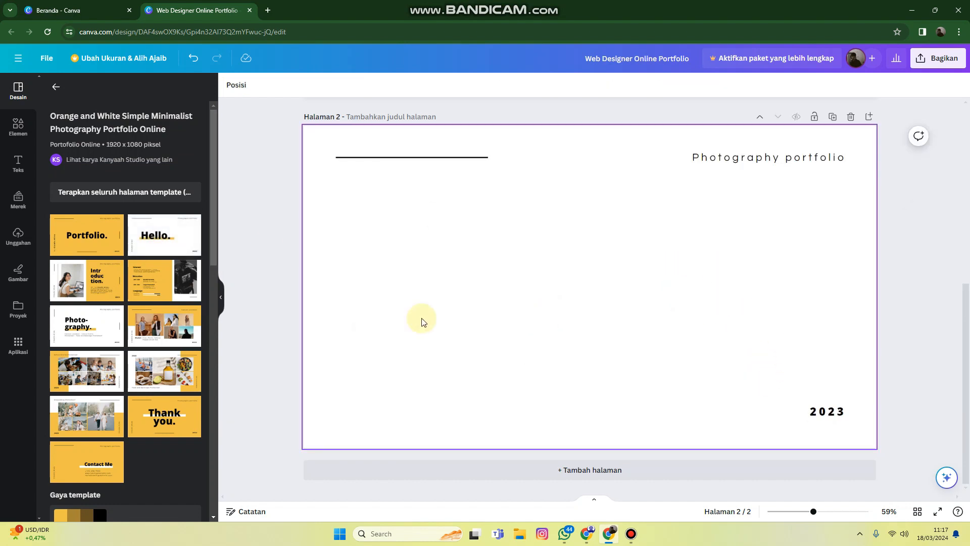
Compare page 2 with the finished page 1 layout and select the pale ring in page 1's upper-right corner
scroll(424, 323, up, 7)
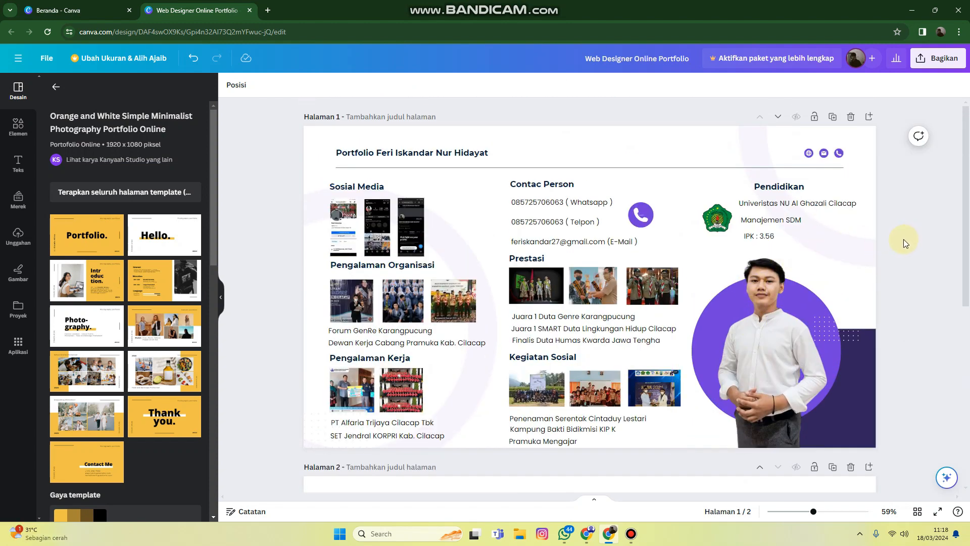
scroll(902, 241, down, 5)
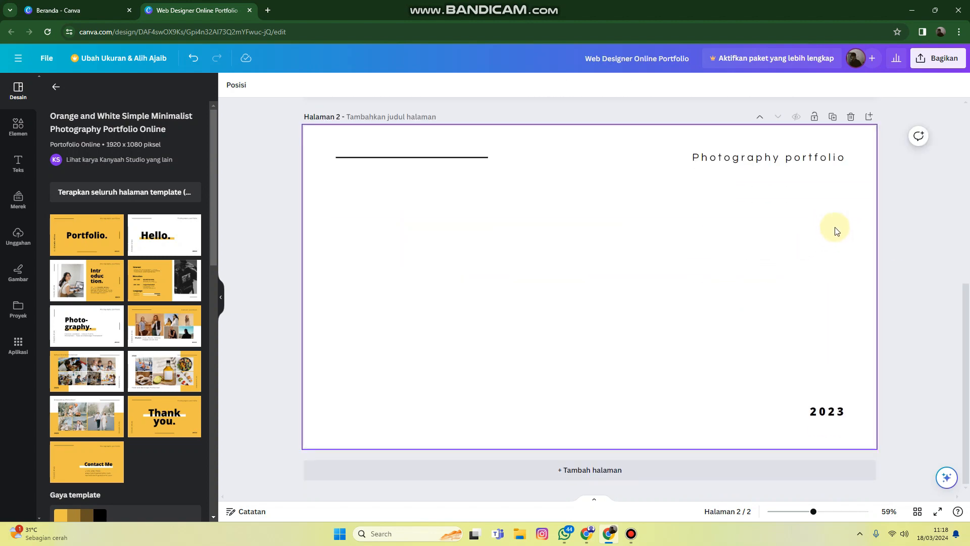
scroll(934, 247, up, 5)
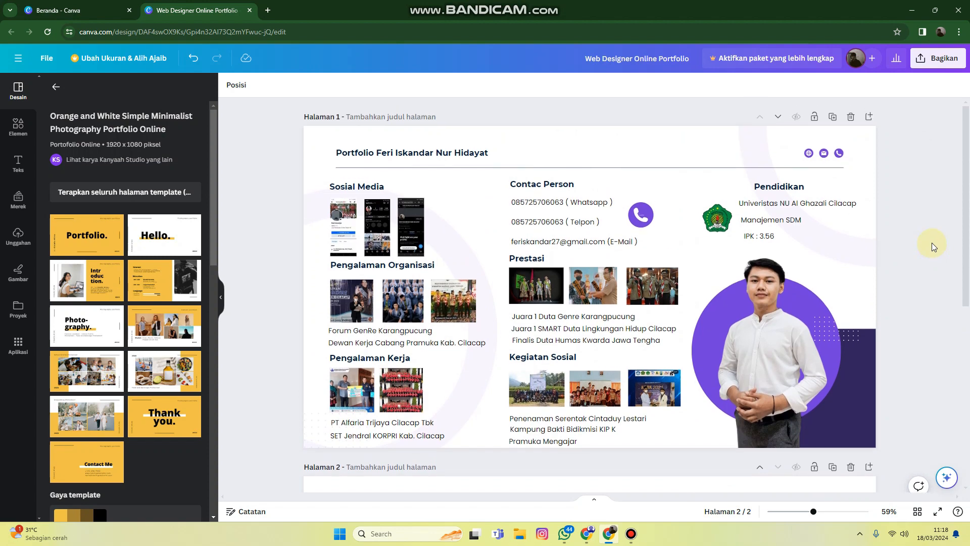
click(772, 139)
Browse the graphics collection and the recently used graphics for a ring-like decoration
click(28, 135)
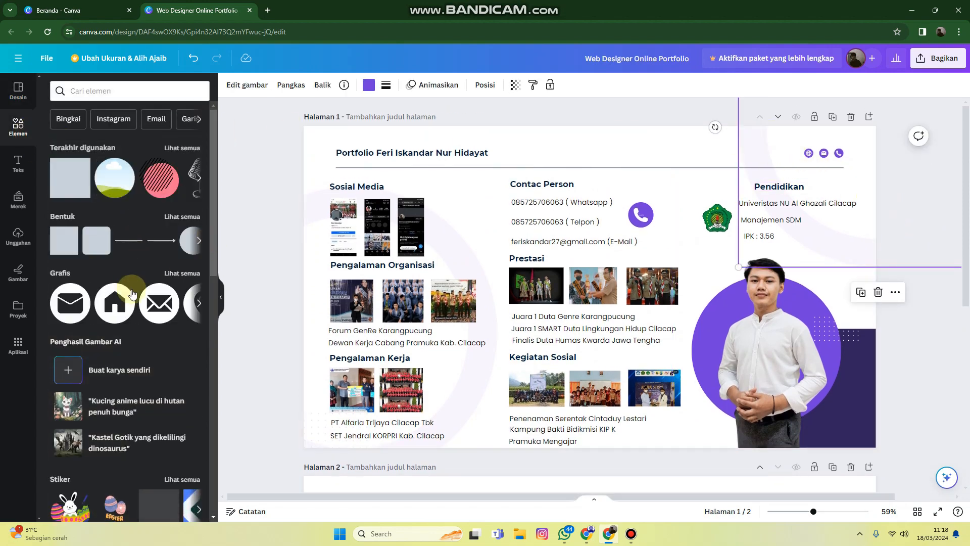
click(181, 273)
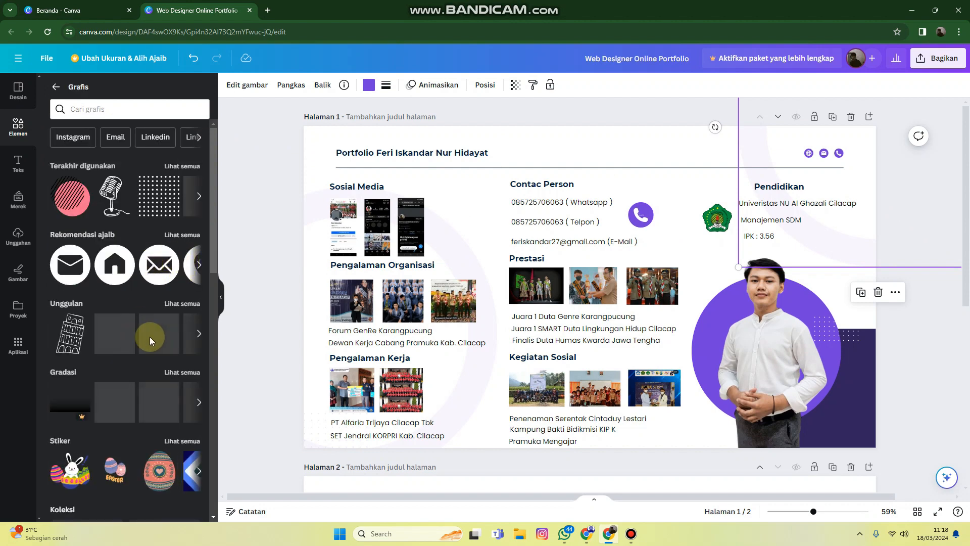
scroll(150, 337, down, 4)
scroll(148, 303, up, 4)
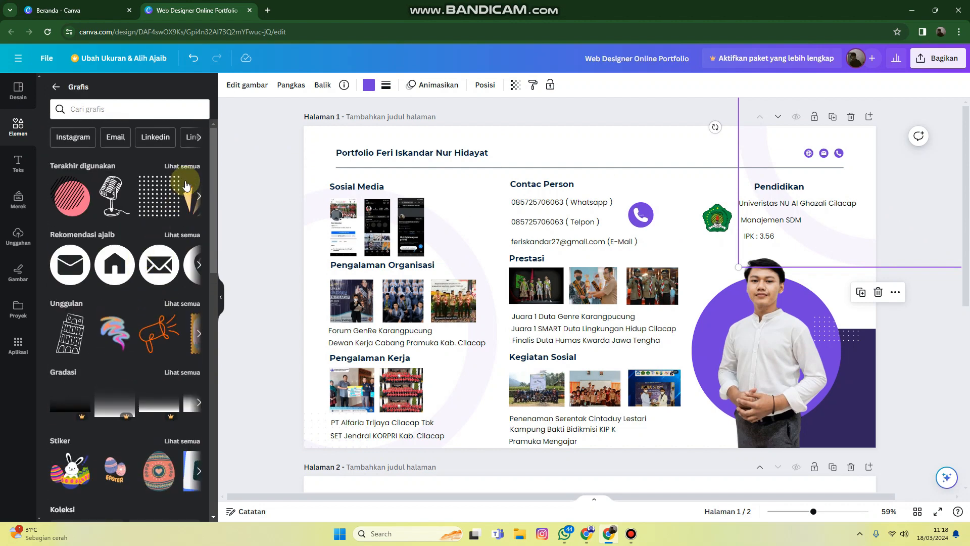
click(181, 167)
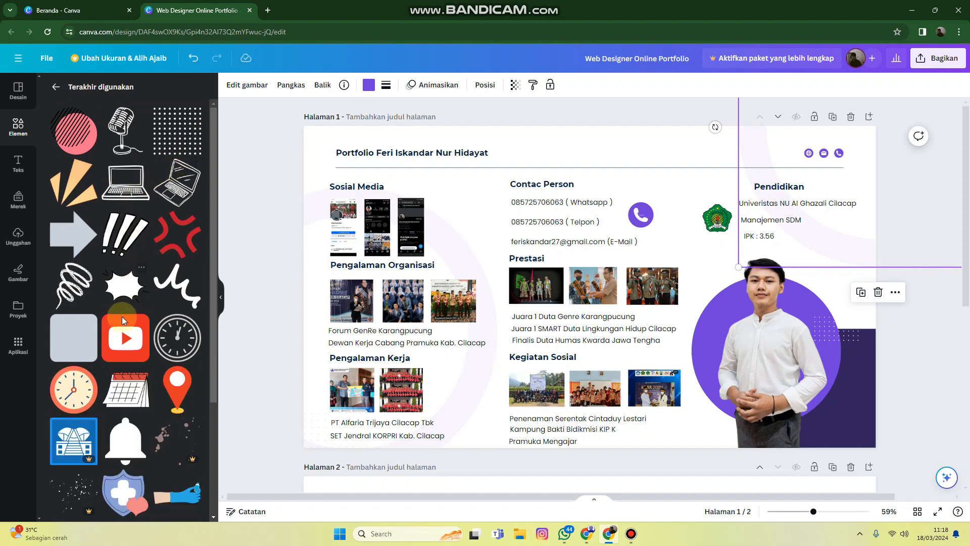
scroll(124, 314, down, 3)
scroll(131, 311, up, 2)
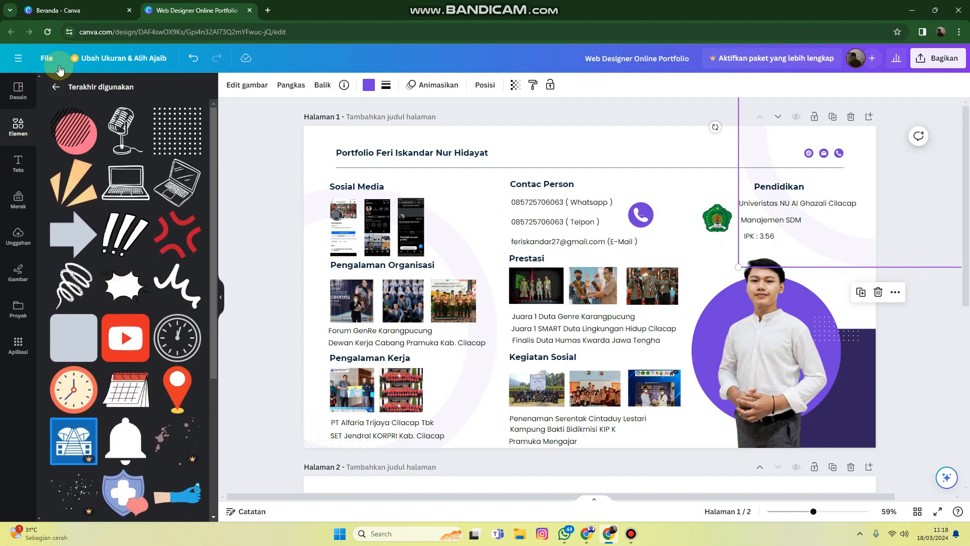
click(54, 92)
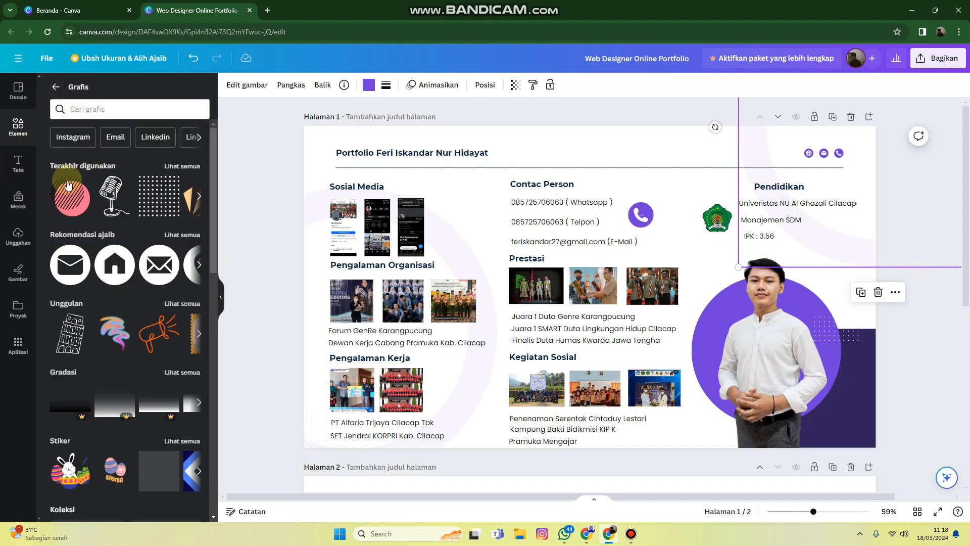
click(21, 126)
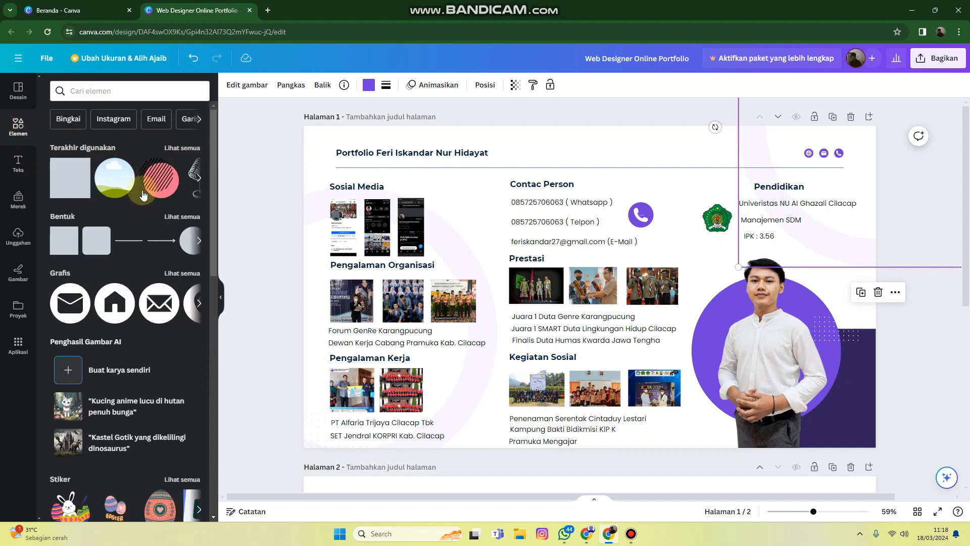
Insert a circle from the basic shapes onto page 2
click(181, 221)
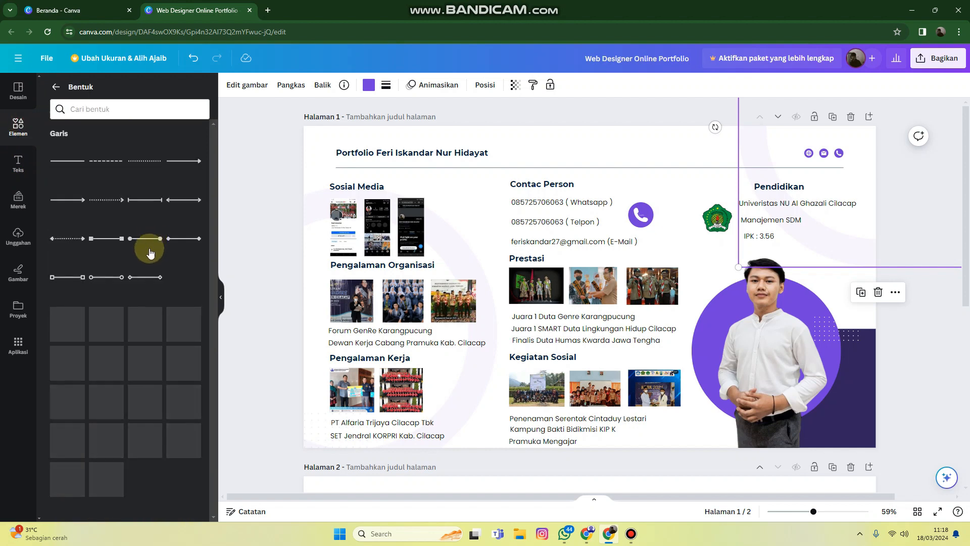
scroll(147, 249, down, 3)
scroll(136, 292, down, 2)
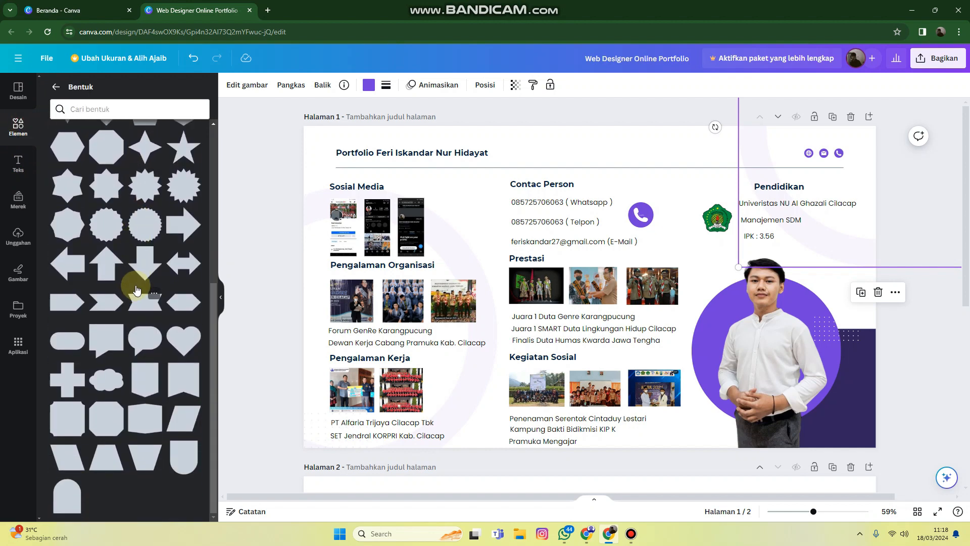
scroll(147, 358, up, 5)
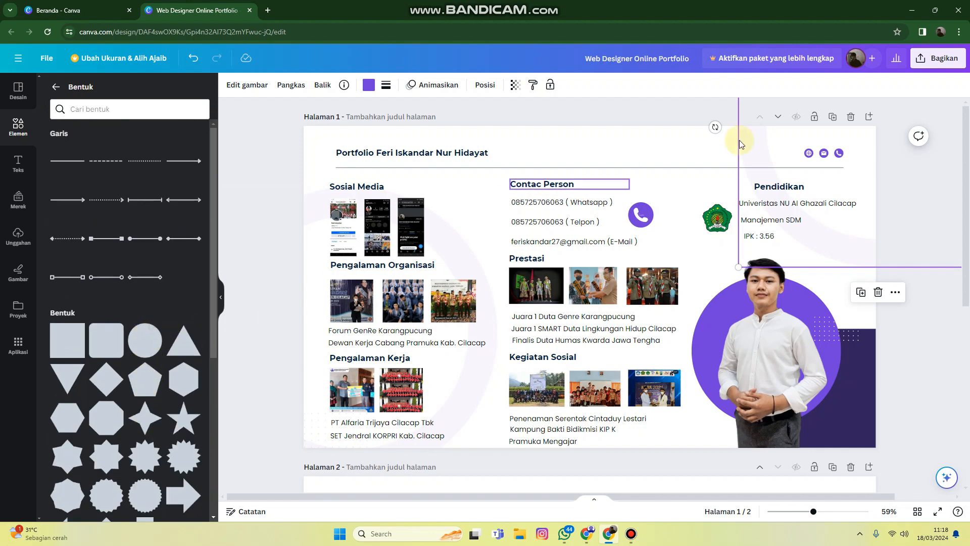
scroll(893, 316, down, 6)
click(698, 299)
scroll(142, 260, down, 4)
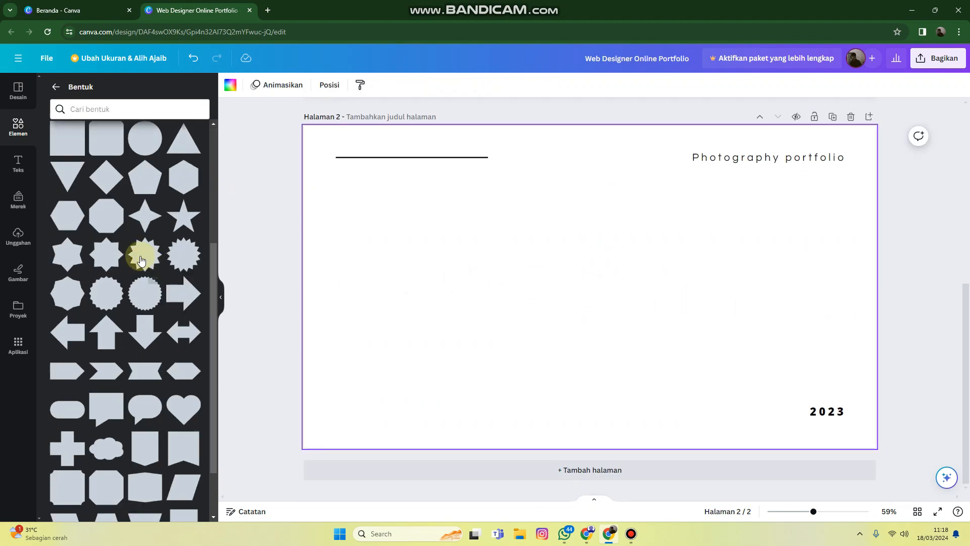
scroll(144, 258, down, 1)
scroll(147, 283, up, 4)
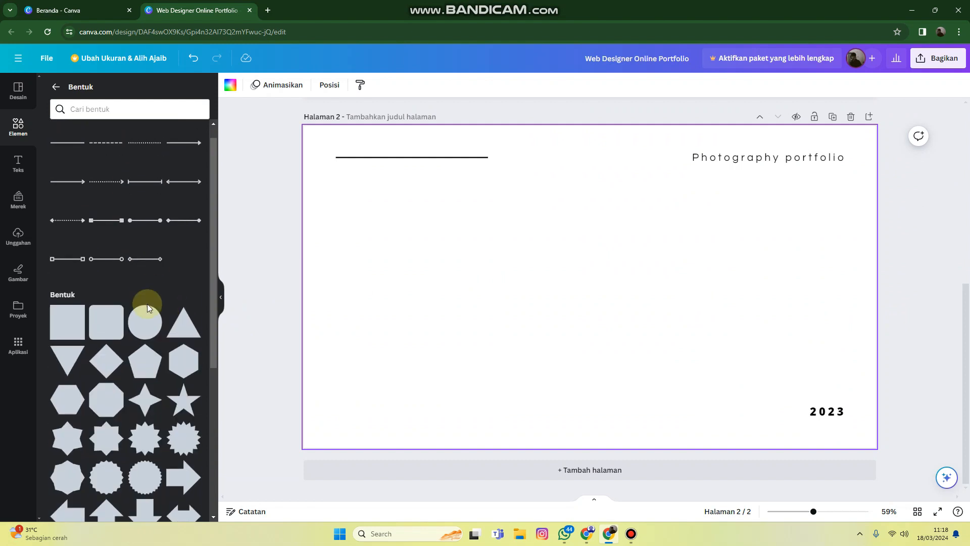
click(145, 323)
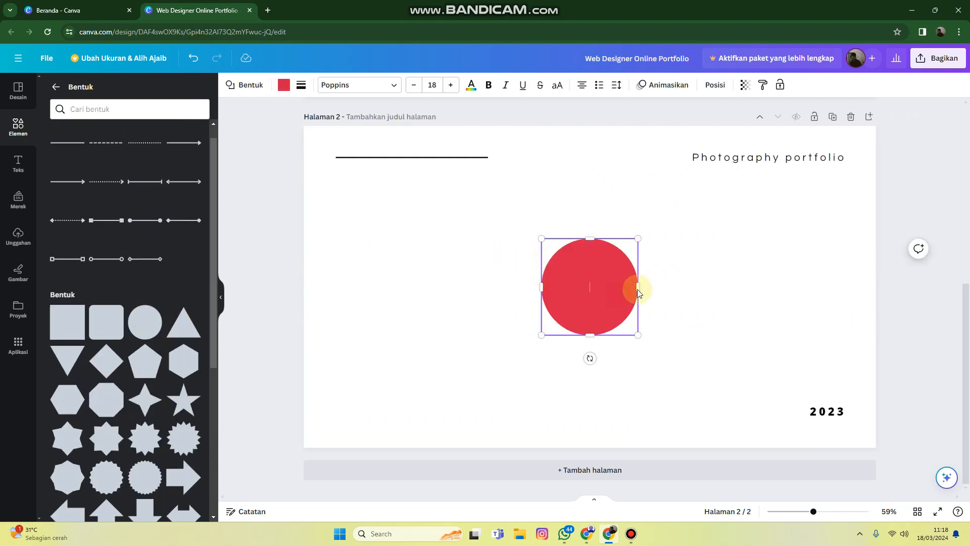
Give the red circle on page 2 a solid border with a thickness of 39
click(729, 276)
click(551, 295)
click(244, 86)
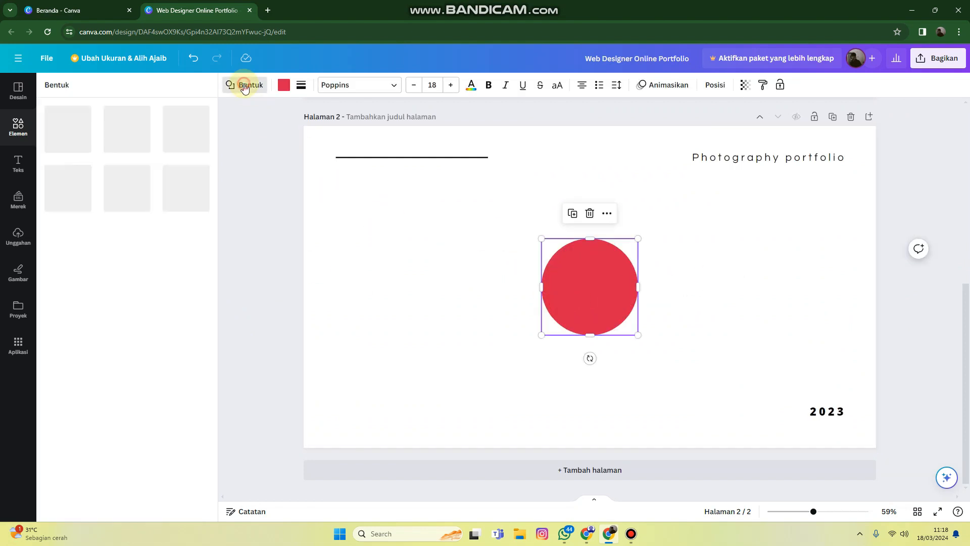
scroll(156, 297, down, 10)
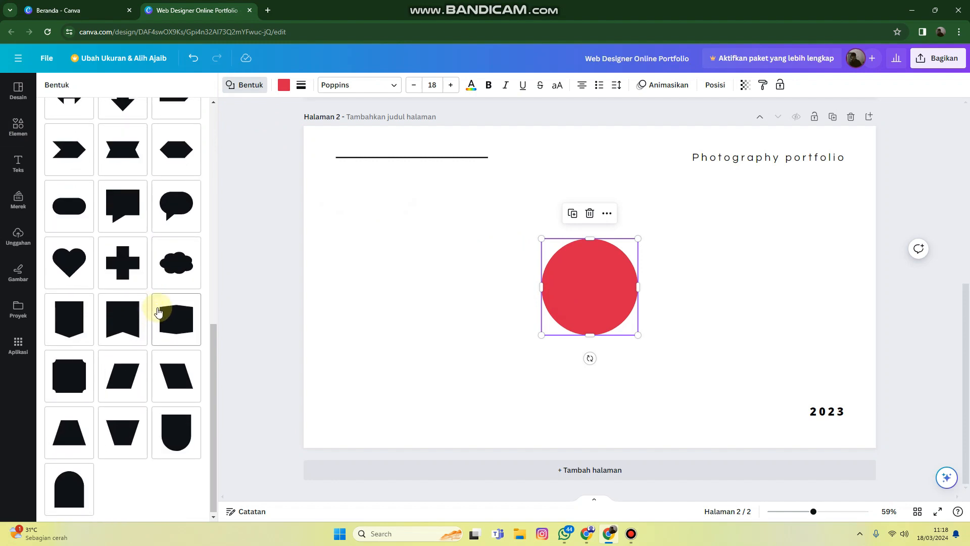
scroll(154, 300, up, 10)
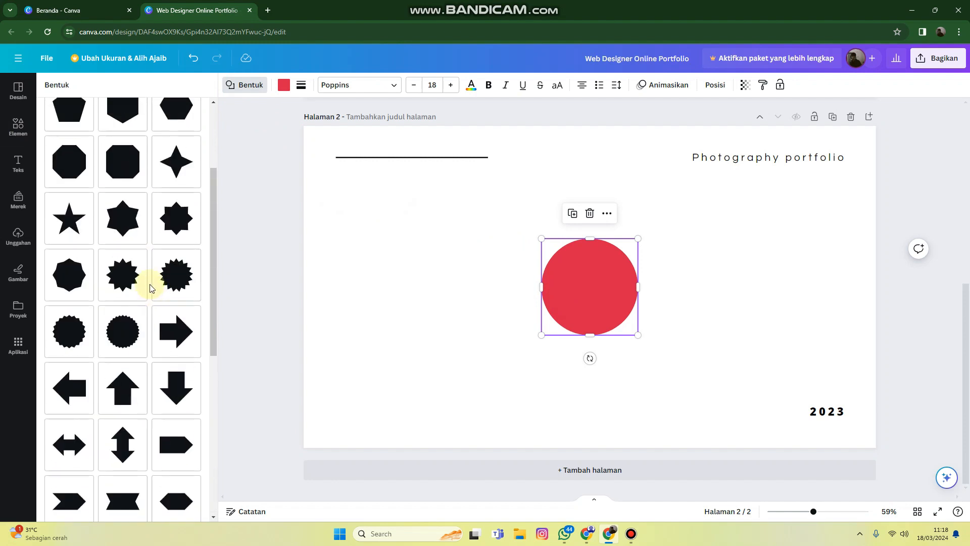
click(302, 84)
click(348, 116)
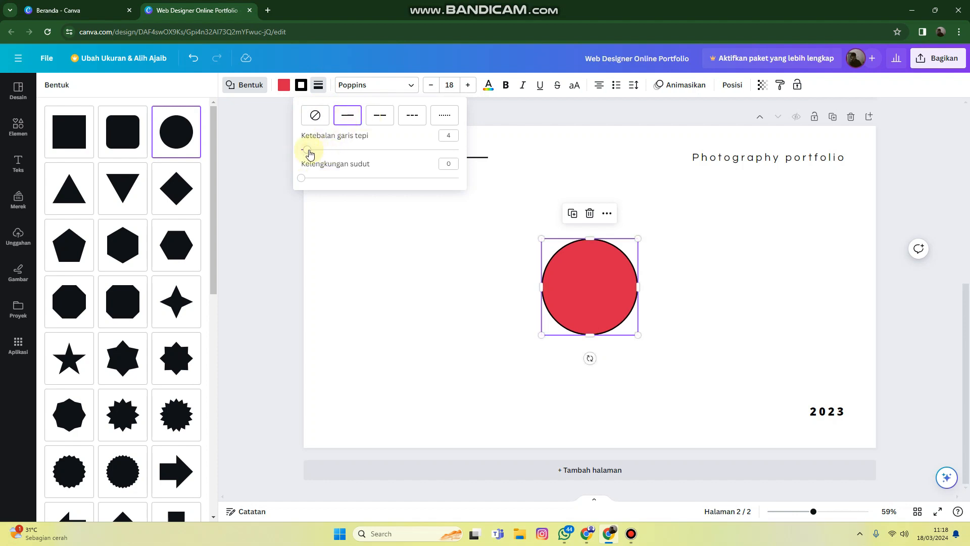
drag(310, 154, 358, 157)
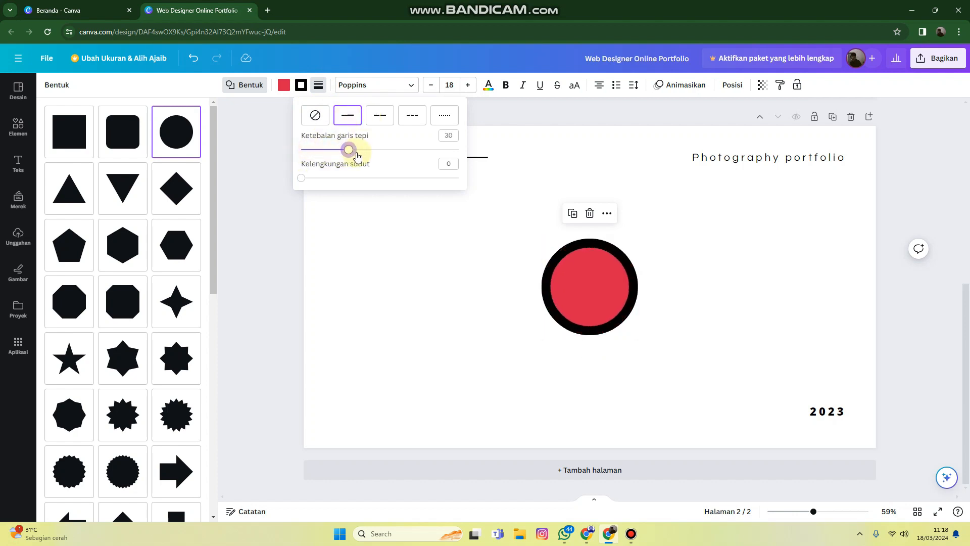
click(314, 115)
click(348, 118)
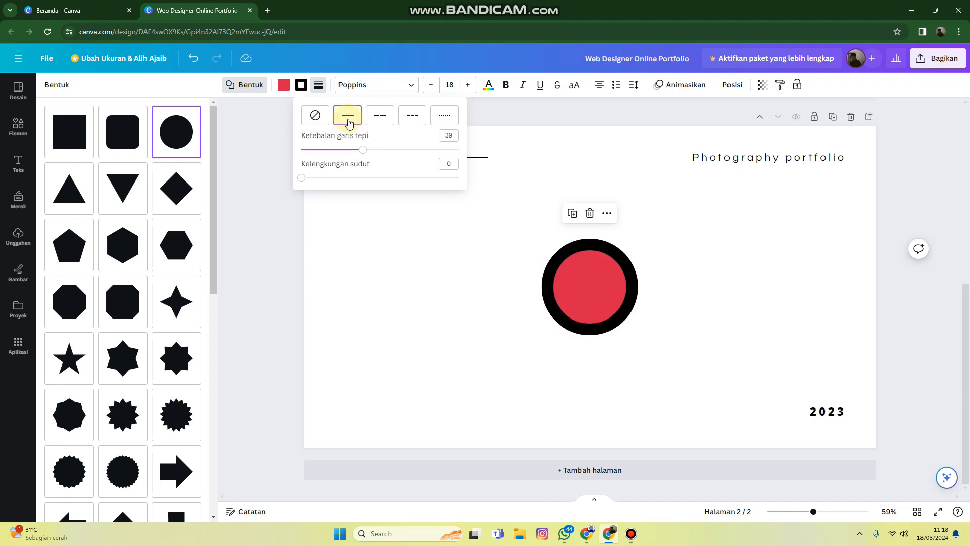
Remove the circle's fill and recolour its border with the document's purple
click(286, 89)
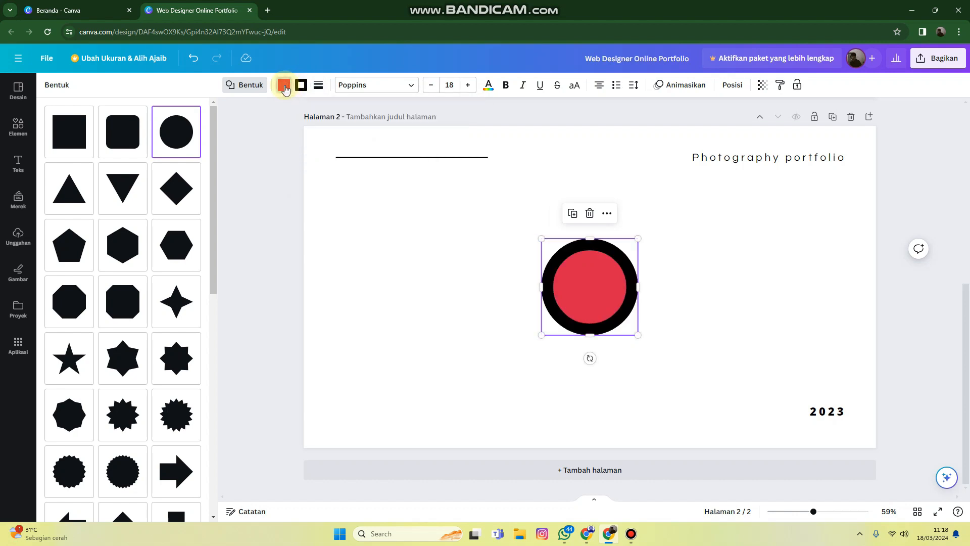
click(283, 89)
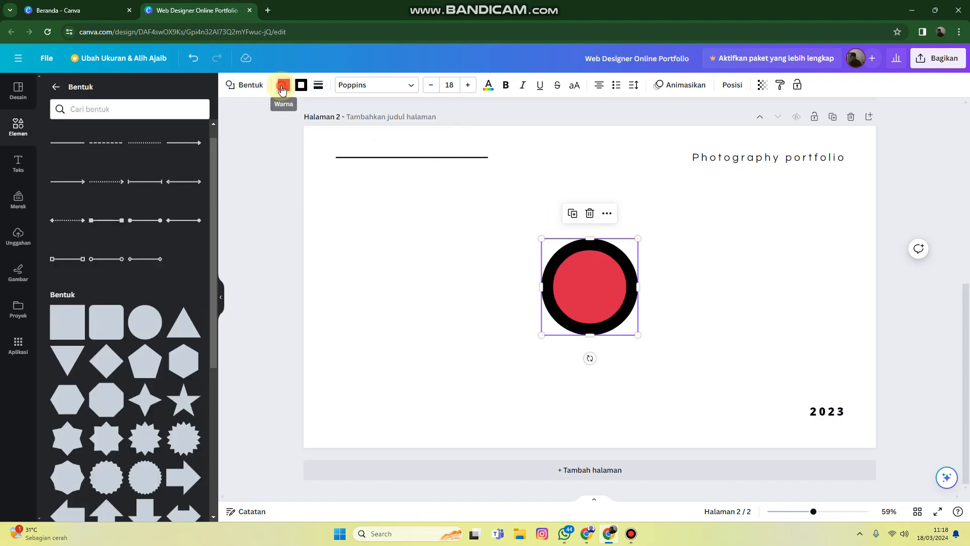
click(283, 90)
click(87, 149)
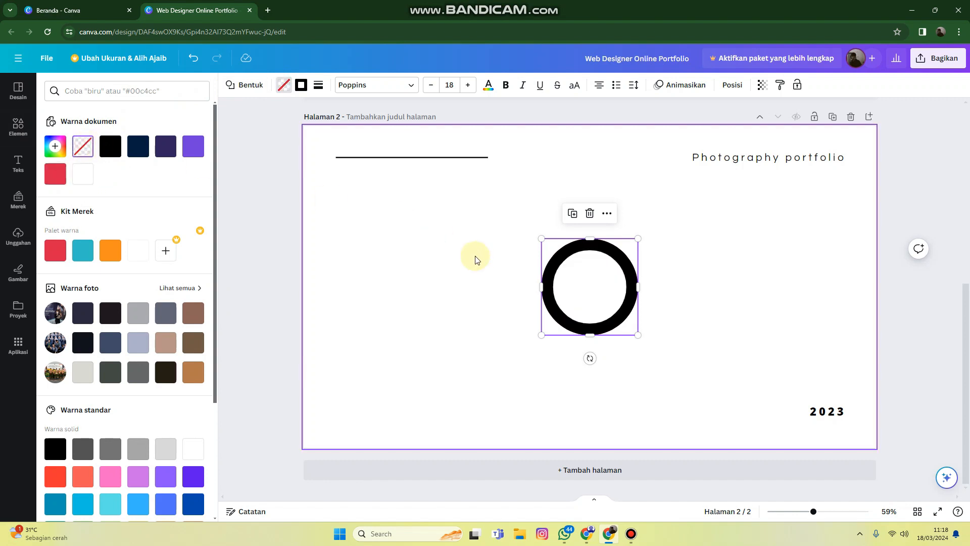
click(302, 91)
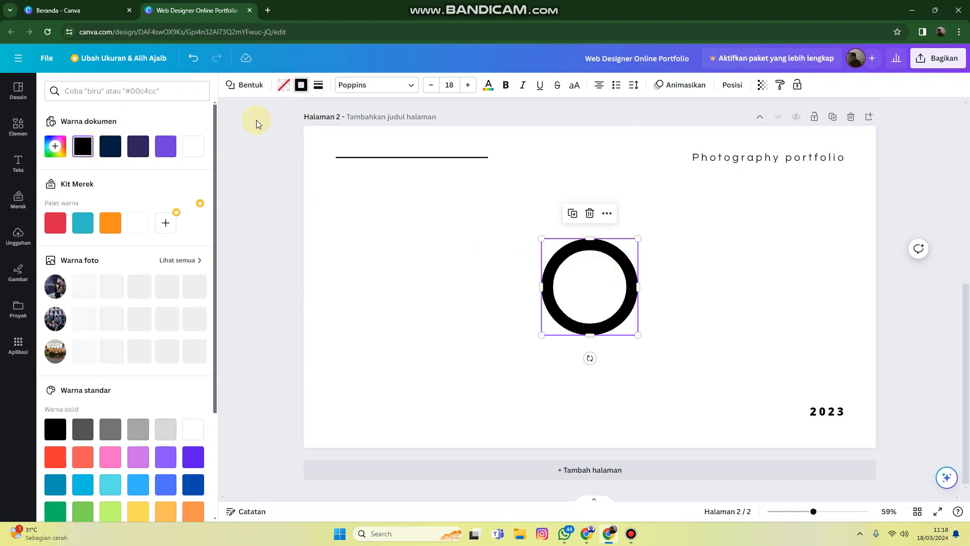
click(165, 146)
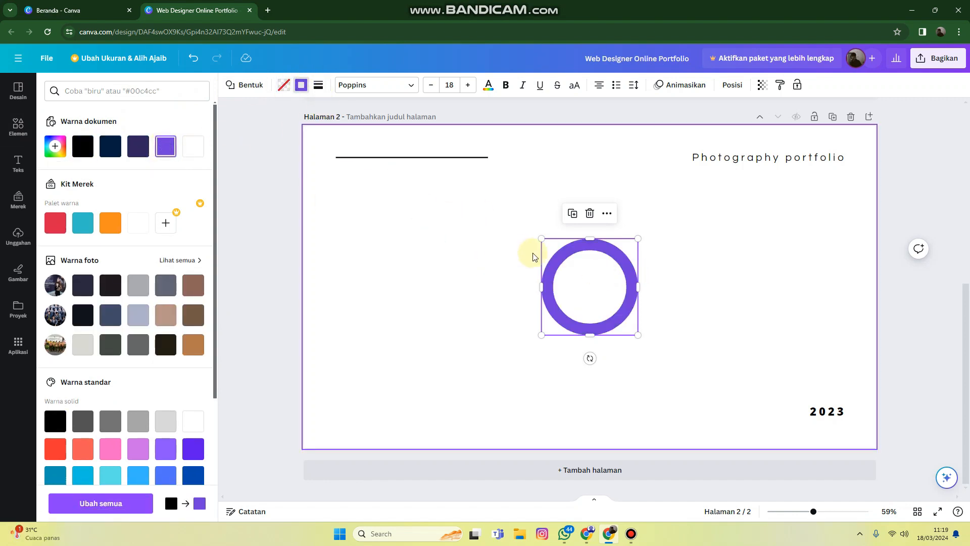
Enlarge the ring to about 679 × 679 and set its border thickness to 96
drag(635, 238, 793, 187)
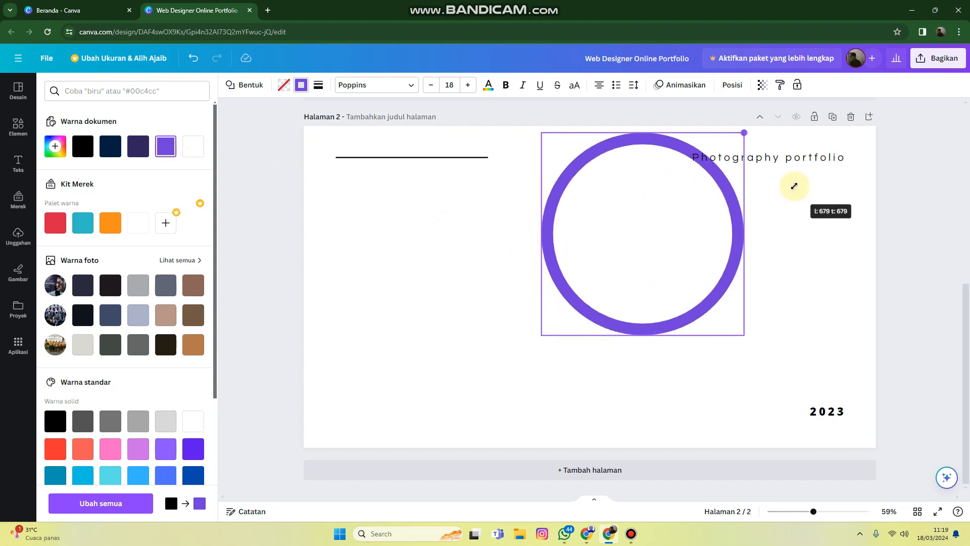
click(301, 89)
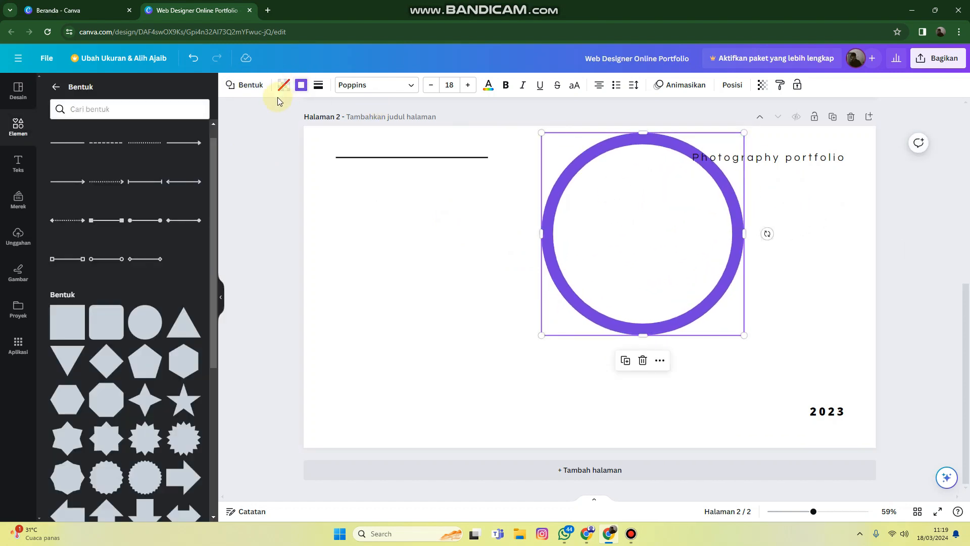
click(318, 86)
drag(375, 154, 470, 159)
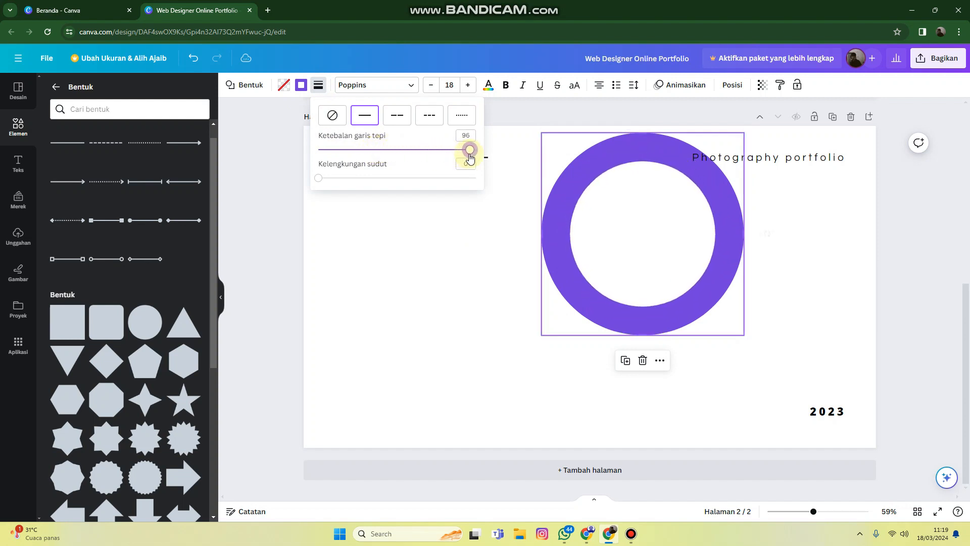
Move the purple ring to page 2's upper-right corner so that it partly extends beyond the page edges
drag(580, 208, 769, 125)
click(702, 157)
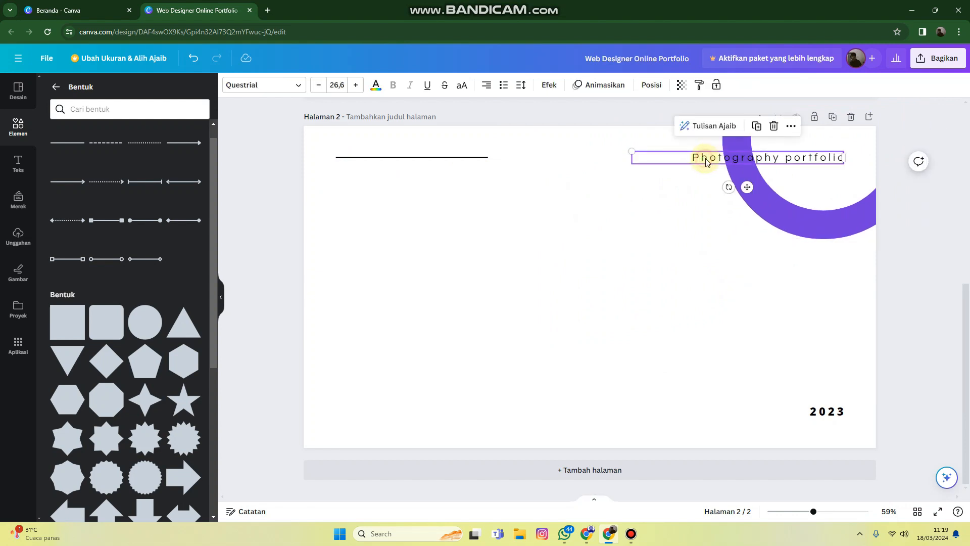
drag(800, 188, 788, 202)
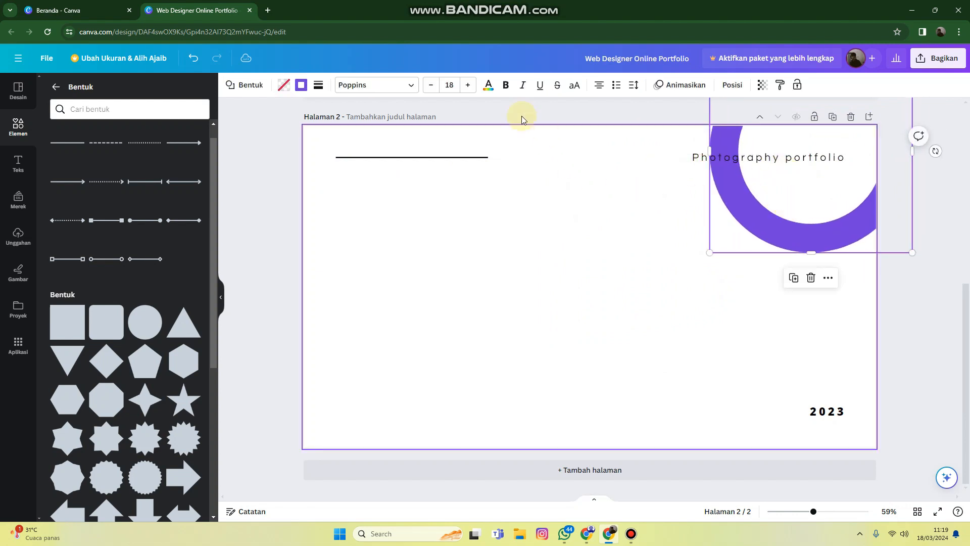
Make the corner ring on page 2 semi-transparent pale purple and compare it with the ring on page 1
click(761, 86)
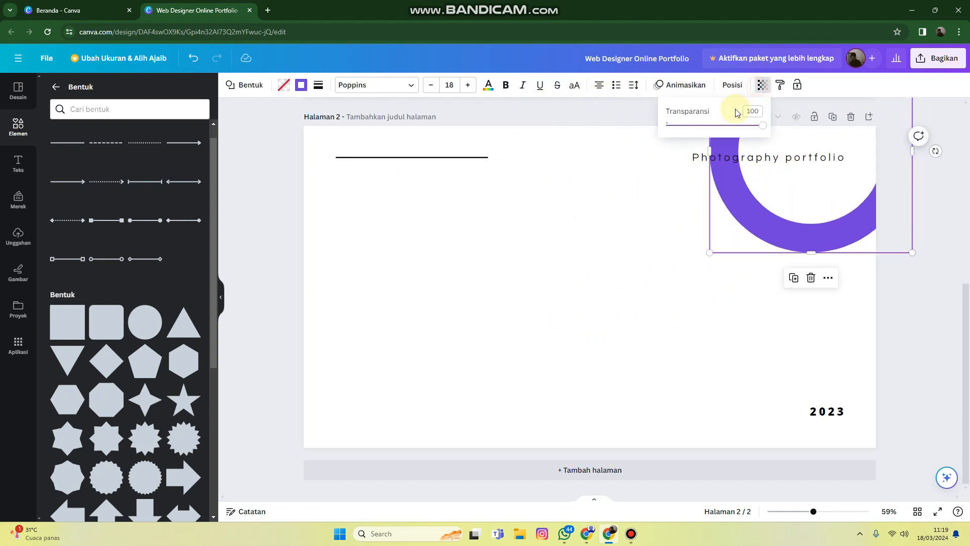
click(724, 129)
drag(716, 130, 698, 126)
click(903, 312)
scroll(809, 247, up, 5)
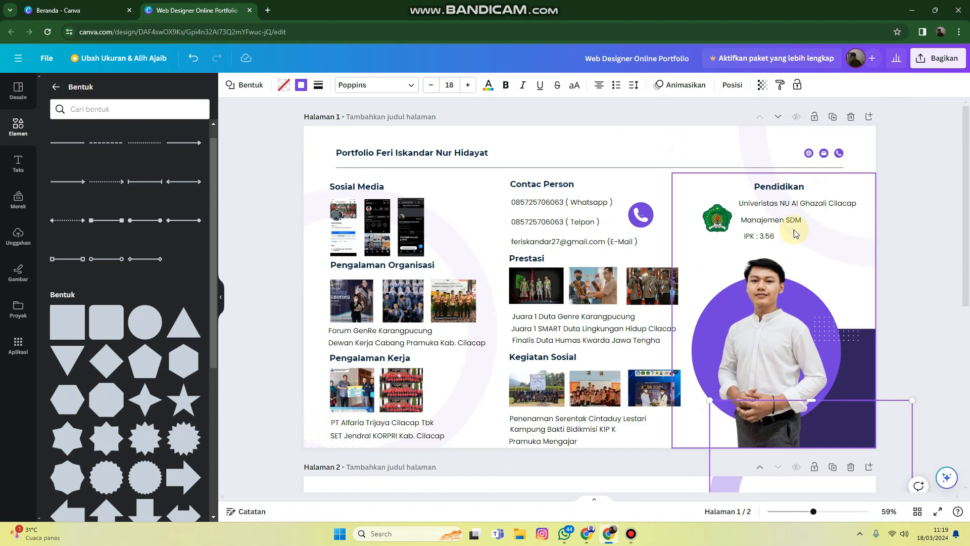
scroll(657, 212, down, 5)
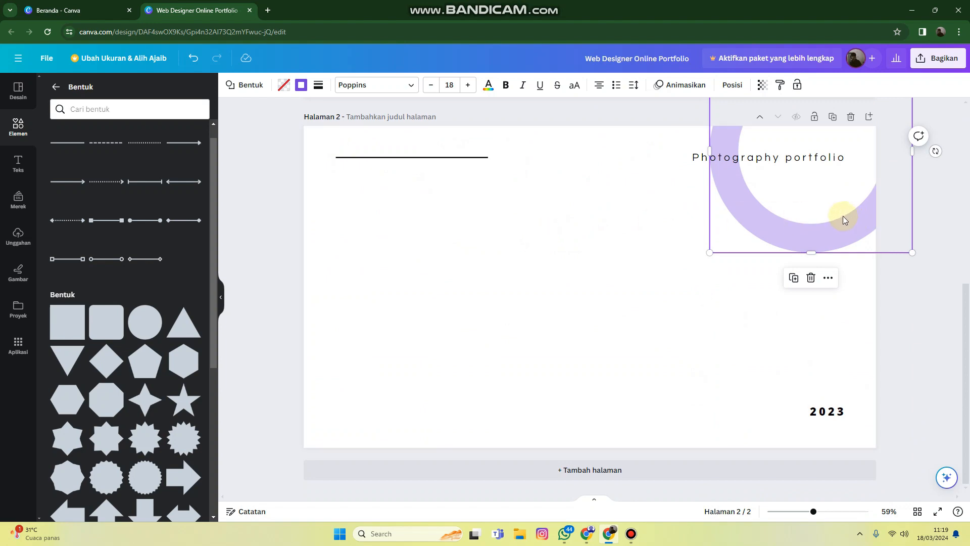
Duplicate the corner ring on page 2, place the copy partly beyond the page's left edge and enlarge it
scroll(843, 217, up, 5)
scroll(838, 215, down, 5)
click(801, 213)
drag(799, 212, 315, 352)
drag(431, 397, 407, 365)
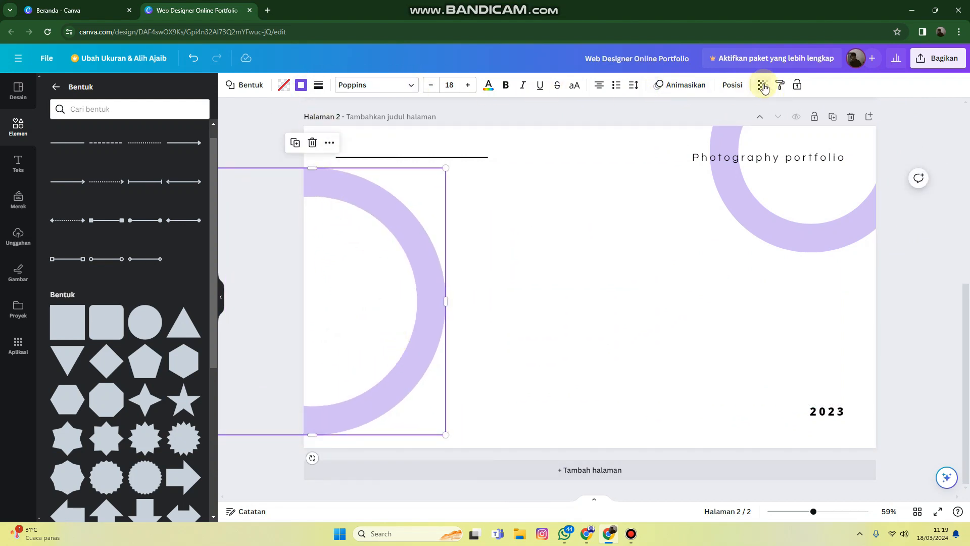
Lower the left ring's opacity to a very faint purple tint
click(762, 86)
drag(700, 130, 671, 137)
click(762, 242)
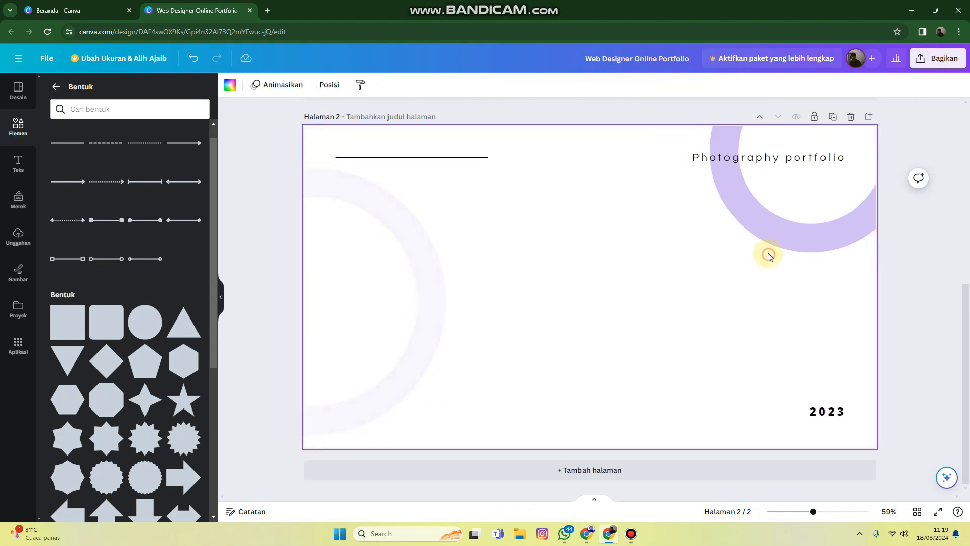
Lower the upper-right ring's opacity to a lighter purple and compare page 2 with page 1
click(763, 239)
click(761, 85)
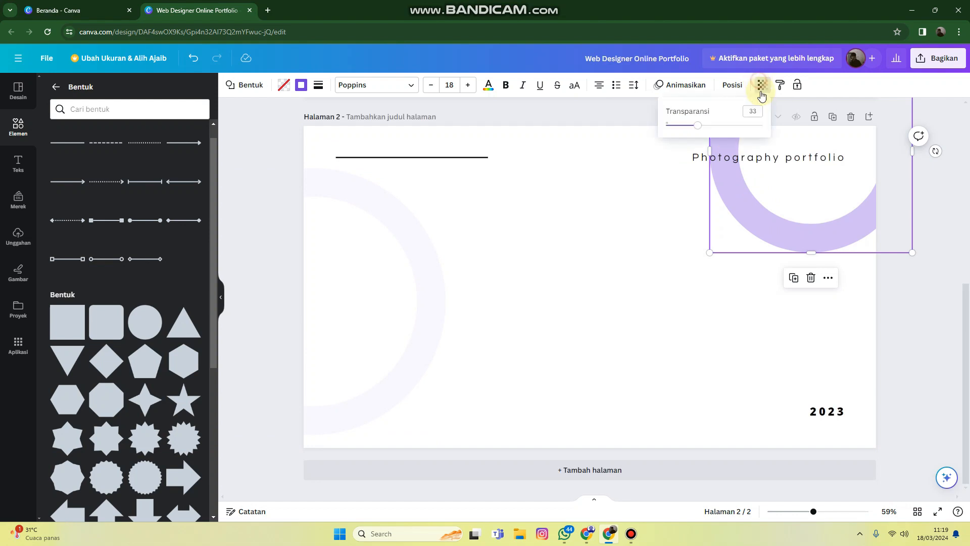
drag(695, 128, 686, 129)
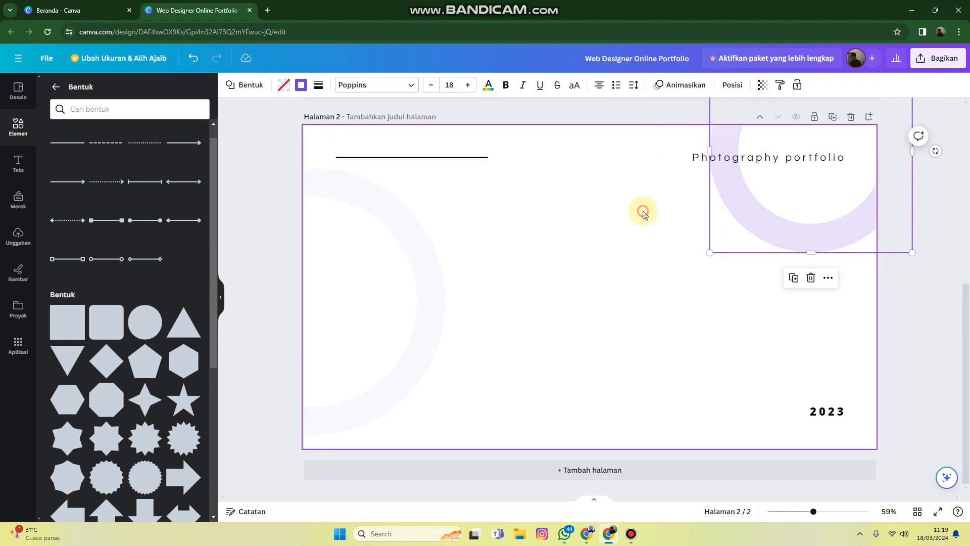
click(641, 210)
scroll(423, 230, up, 2)
scroll(439, 212, down, 2)
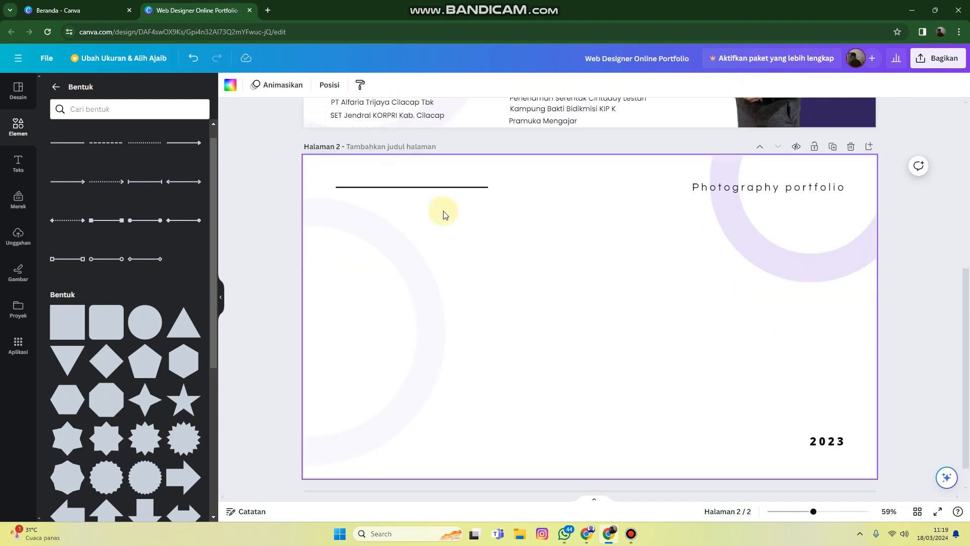
Add the recently used PARTY text style to page 2 and replace its wording with the portfolio owner's full name
click(12, 121)
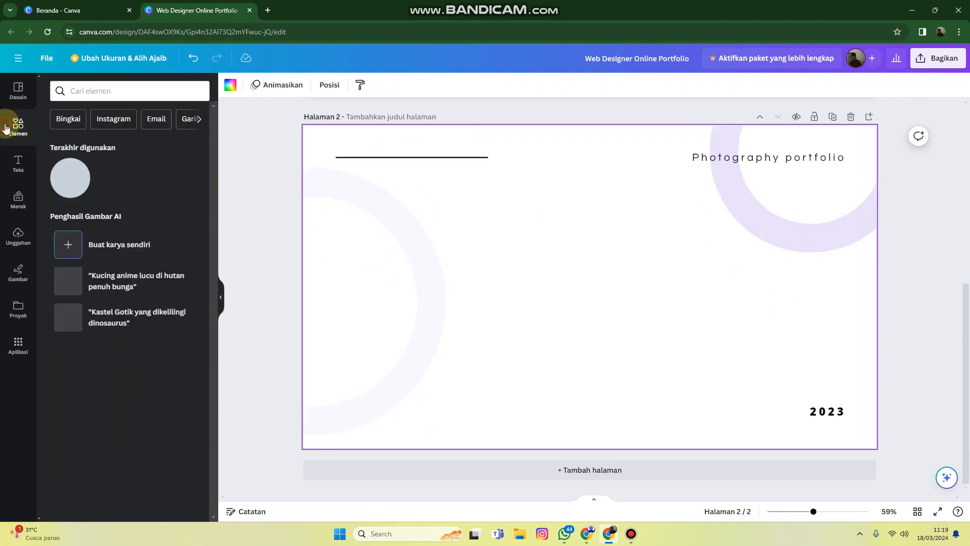
click(16, 160)
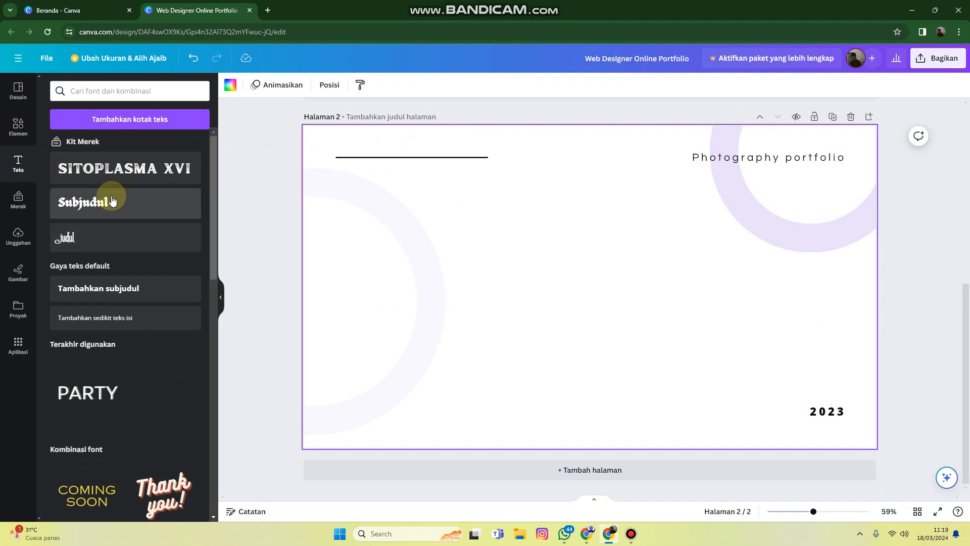
click(84, 399)
drag(588, 283, 529, 222)
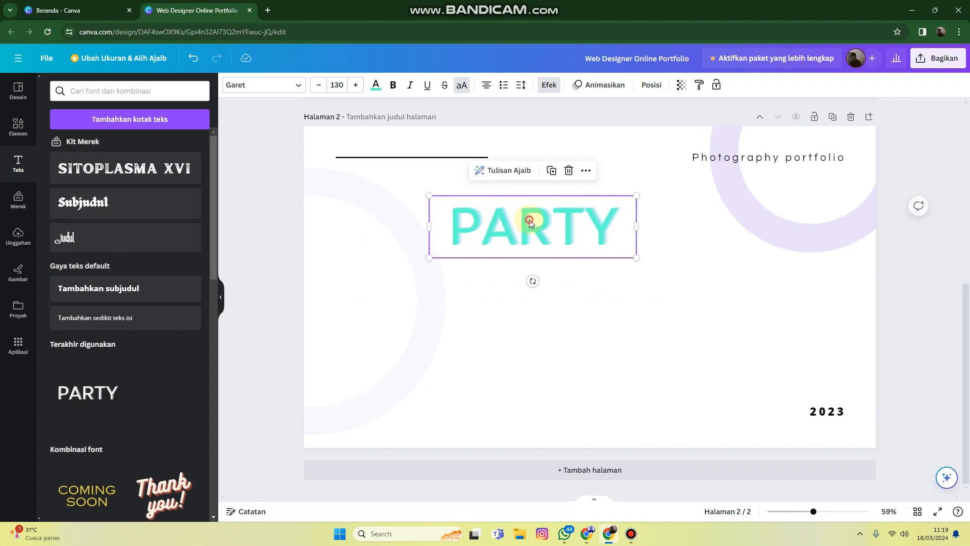
double_click(530, 221)
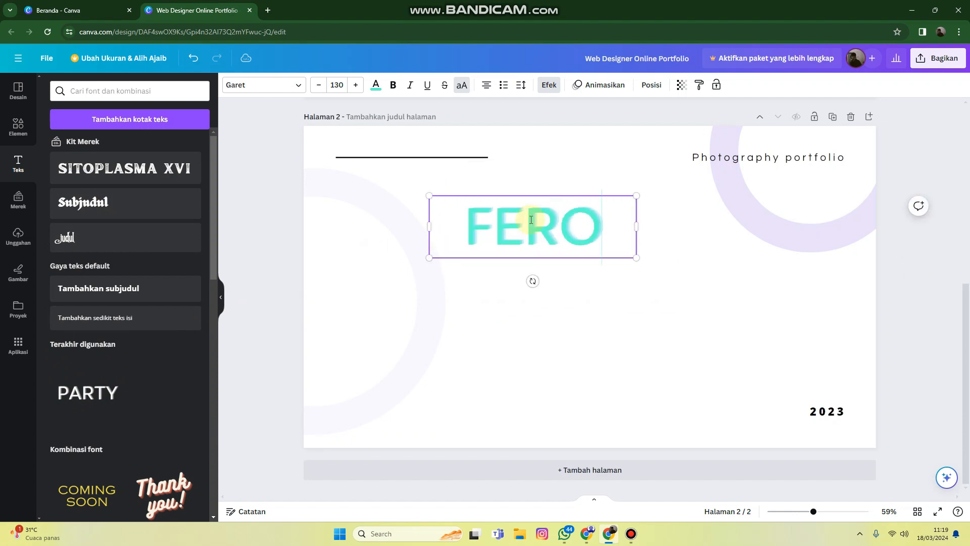
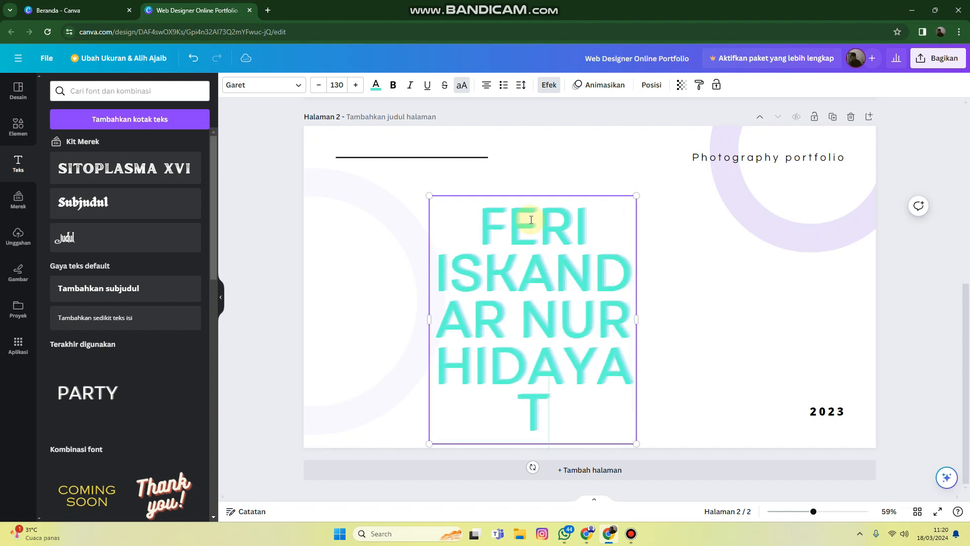
Shrink the name text to size 19.5 on a single line and place it just above the horizontal line on page 2
scroll(563, 221, up, 1)
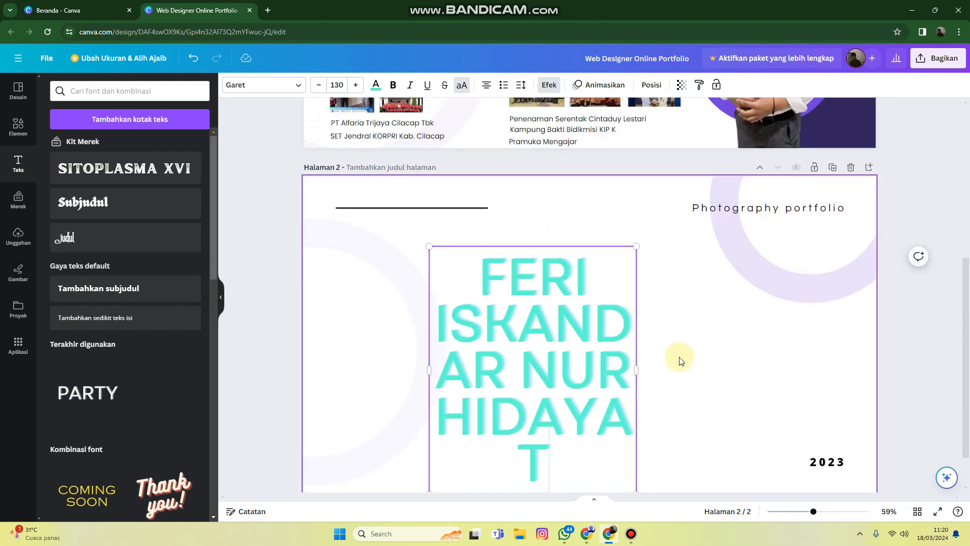
drag(636, 370, 551, 256)
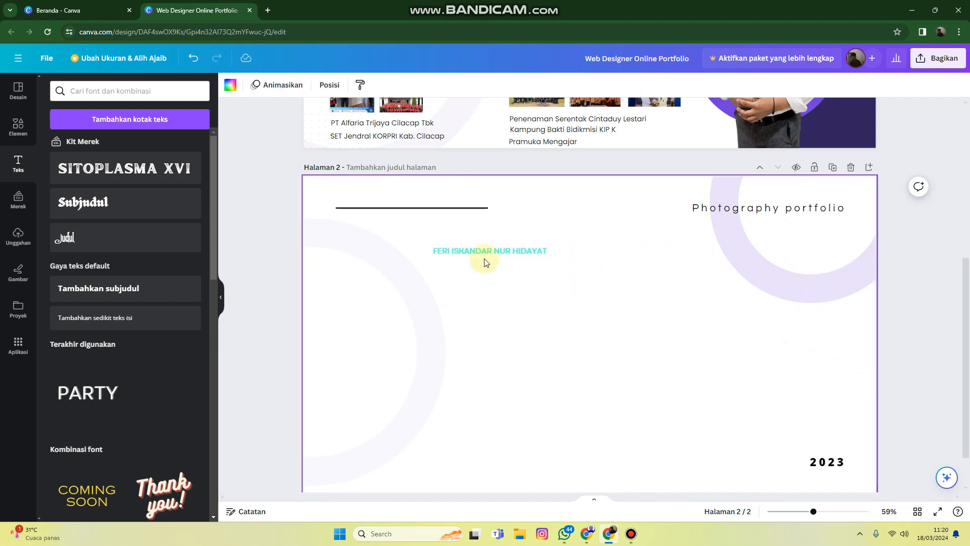
drag(480, 251, 391, 198)
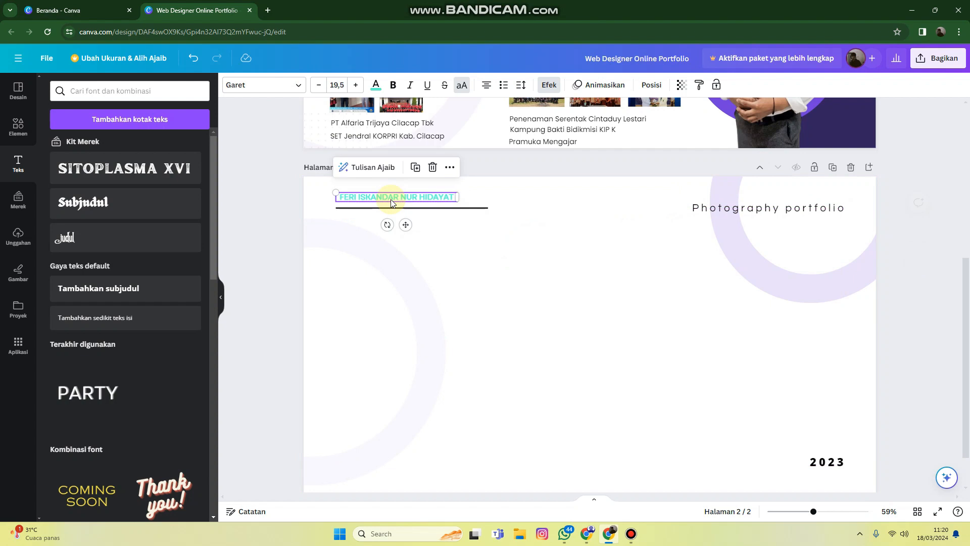
Recolour the name with a dark document colour and move the horizontal line up close beneath it
click(367, 85)
click(89, 146)
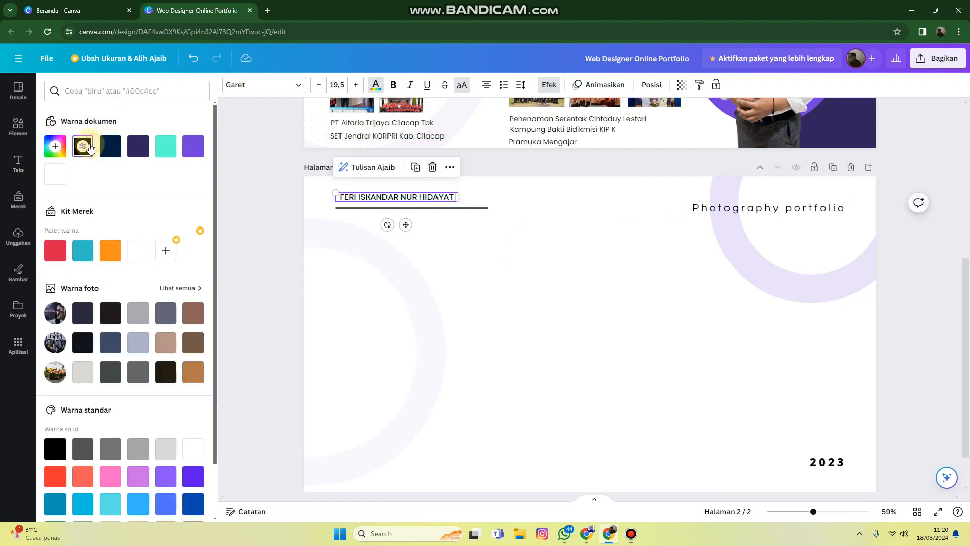
click(455, 216)
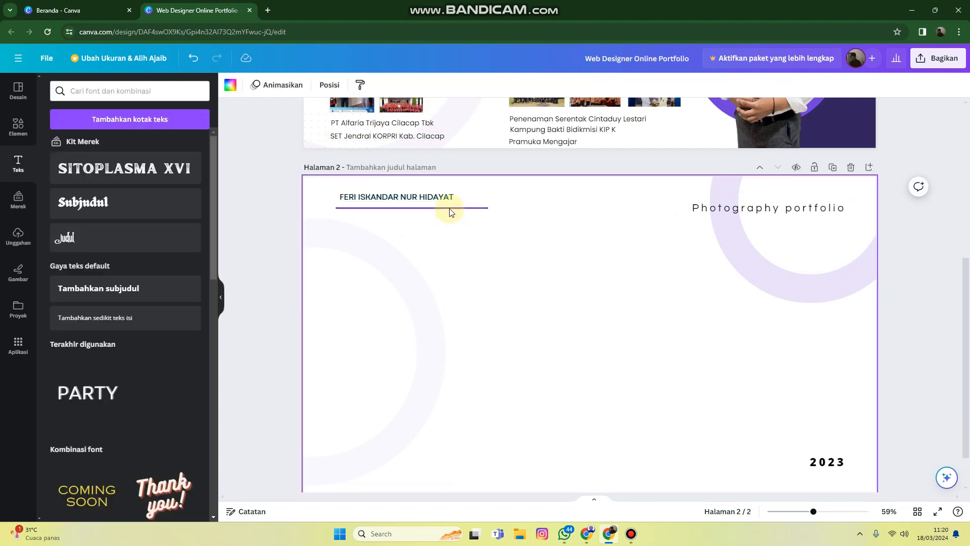
click(449, 207)
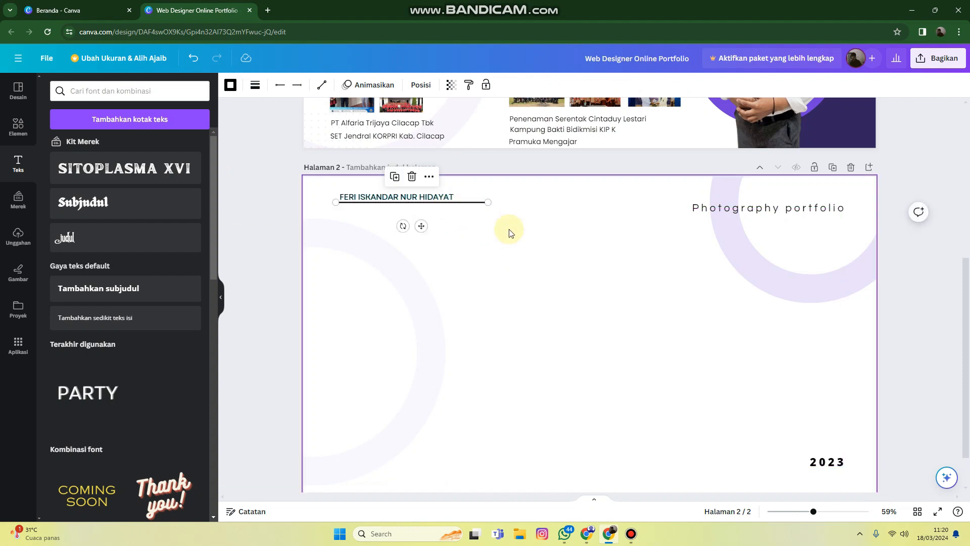
click(665, 245)
Delete the "Photography portfolio" heading and the "2023" text from page 2
click(765, 211)
key(Delete)
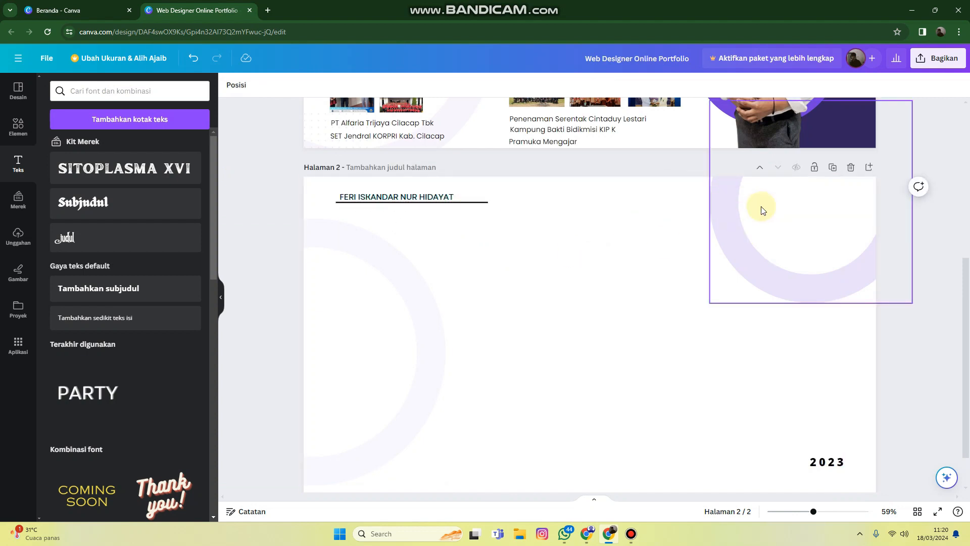
click(829, 461)
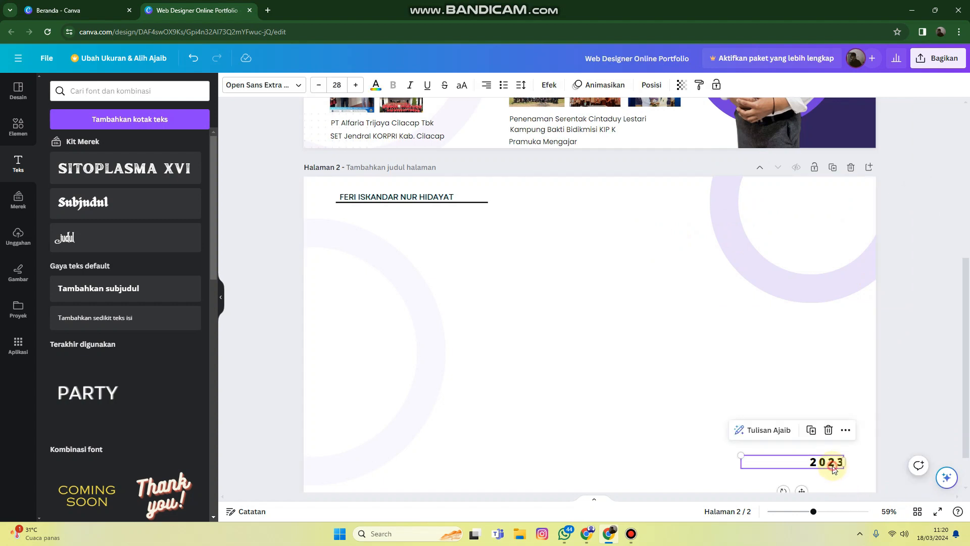
key(Delete)
scroll(811, 335, up, 3)
scroll(813, 337, down, 2)
scroll(814, 337, down, 2)
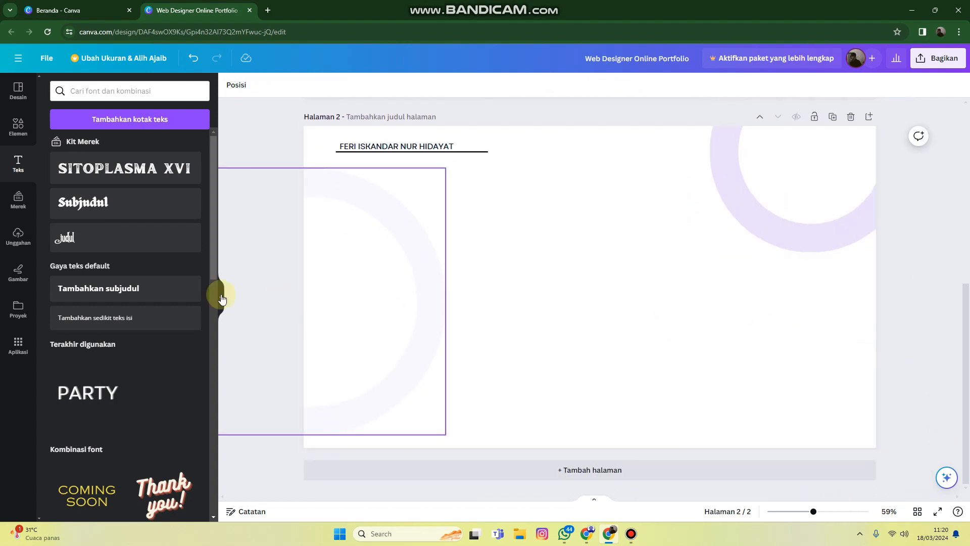
Add a square to page 2, enlarge it and place it over the lower-right corner, extending past the page edges
click(18, 126)
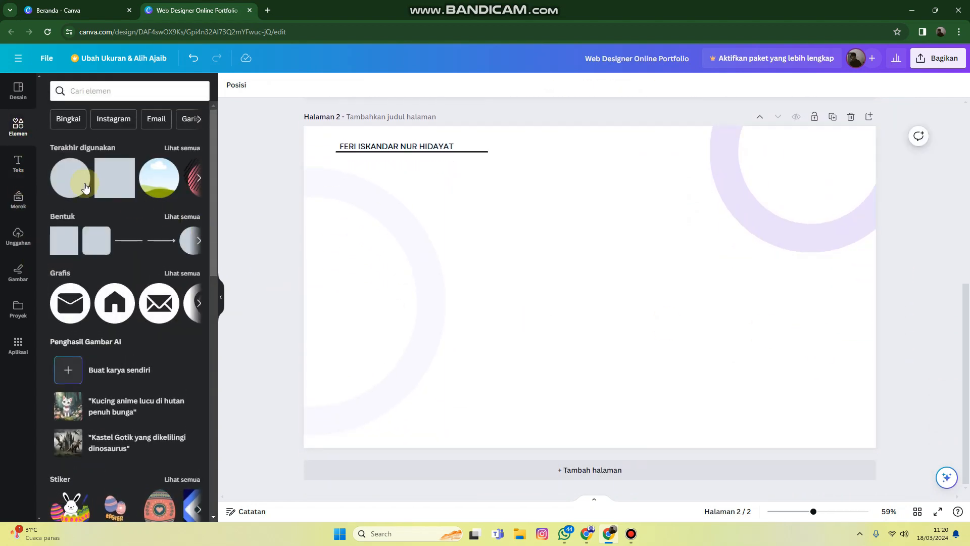
click(124, 182)
drag(589, 296, 839, 412)
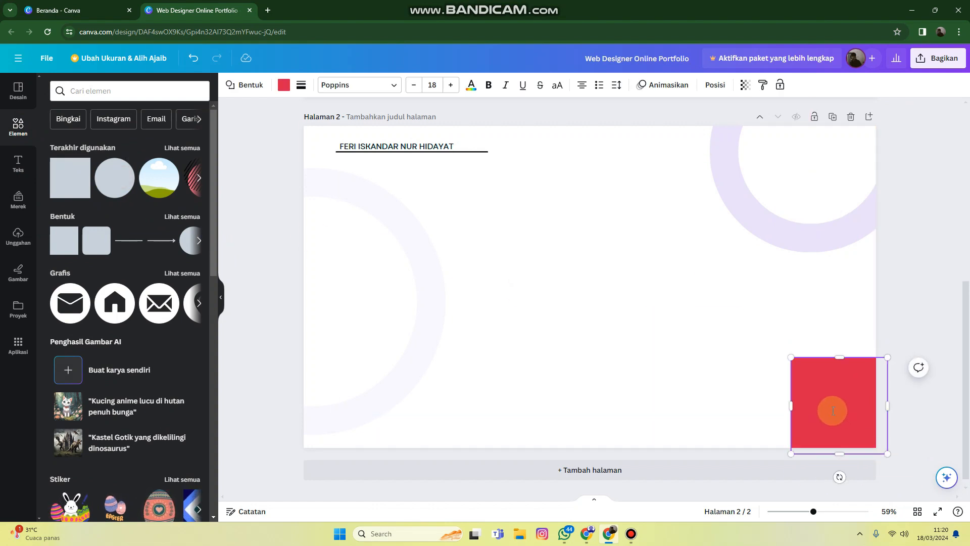
drag(787, 355, 737, 322)
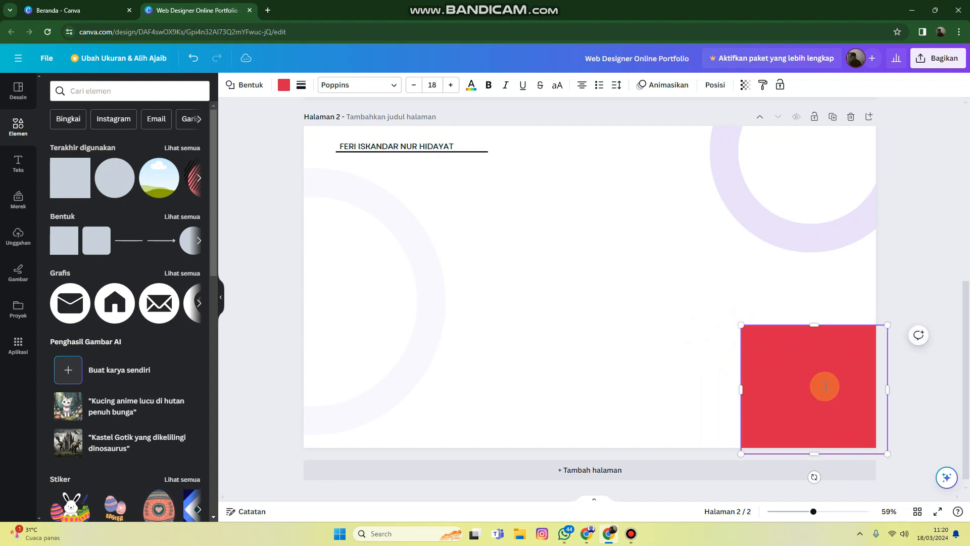
click(907, 377)
drag(845, 385, 821, 378)
click(898, 282)
click(835, 366)
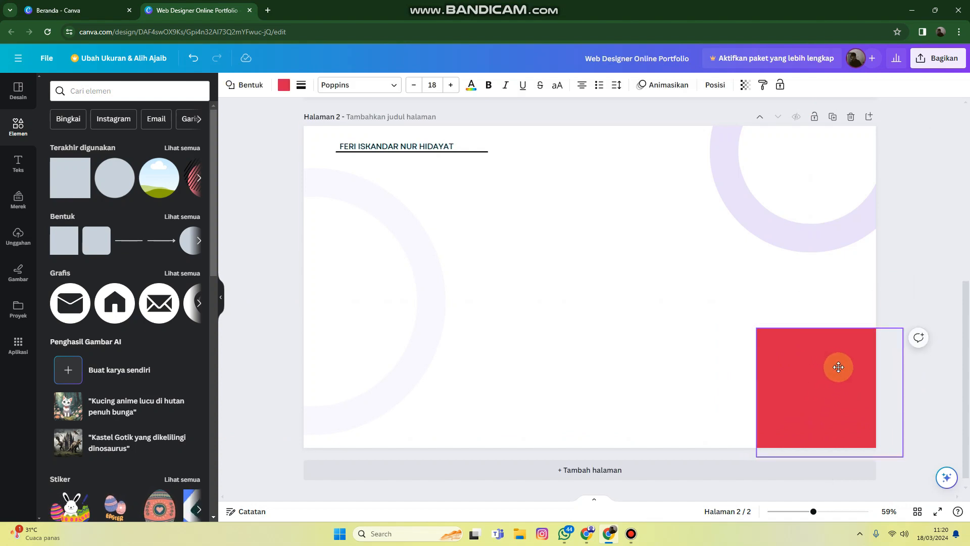
scroll(879, 281, up, 4)
scroll(906, 302, down, 4)
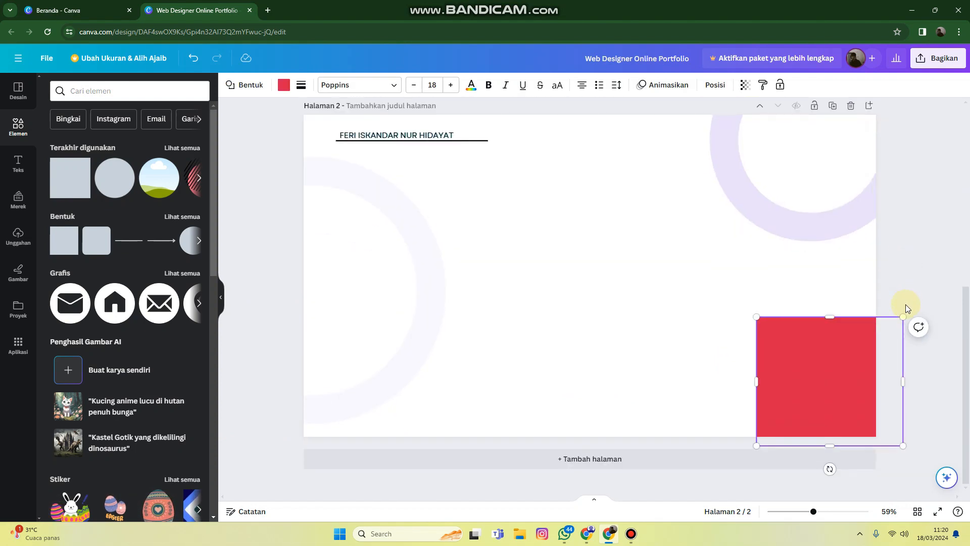
Browse the available shapes and recommended graphics for a decoration for page 2
click(184, 217)
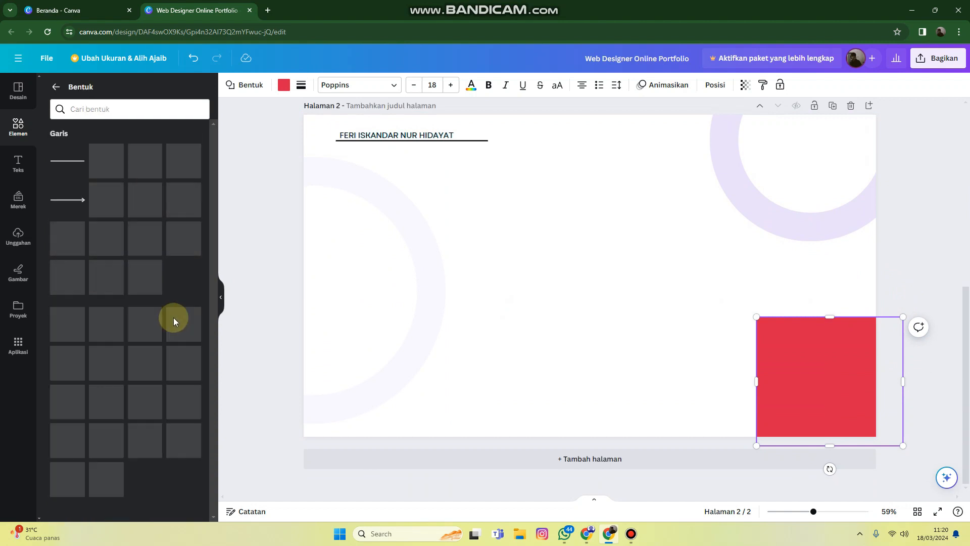
scroll(154, 399, down, 5)
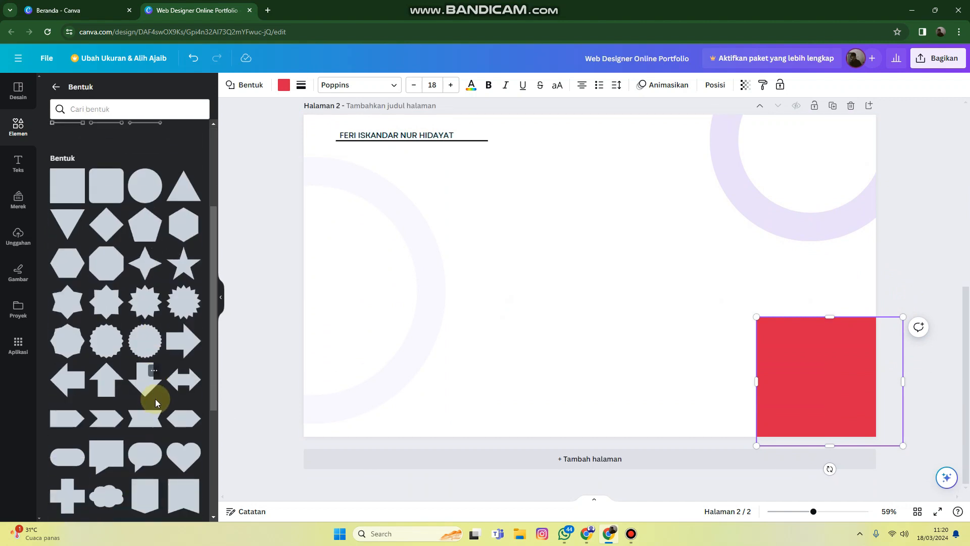
click(18, 127)
scroll(142, 268, down, 2)
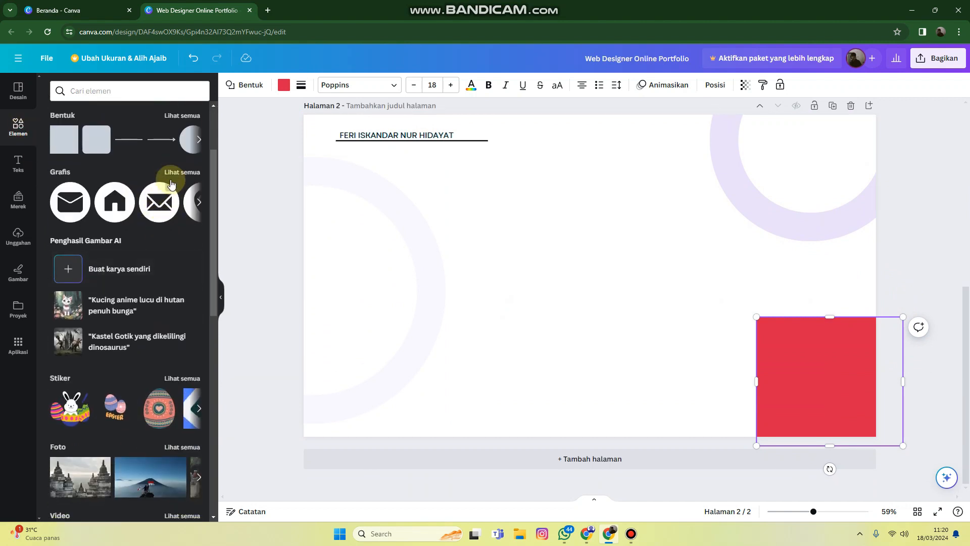
click(177, 163)
scroll(170, 315, down, 2)
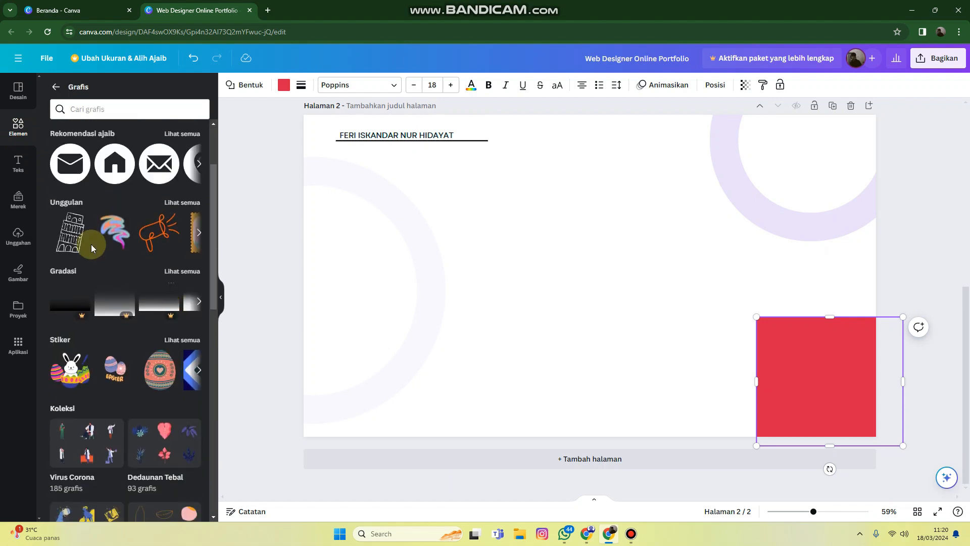
scroll(173, 349, down, 1)
scroll(175, 193, up, 2)
click(180, 188)
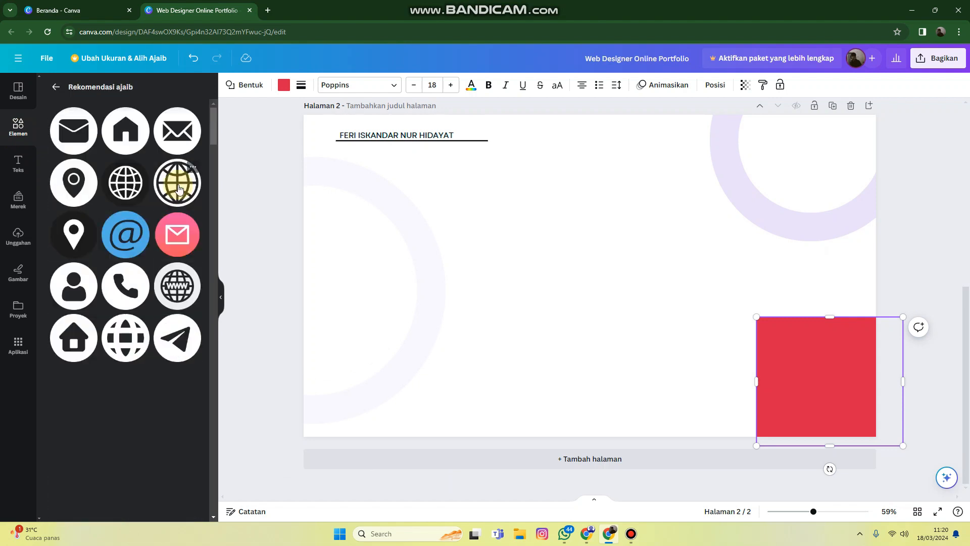
scroll(110, 278, down, 3)
scroll(111, 278, up, 2)
scroll(110, 279, up, 1)
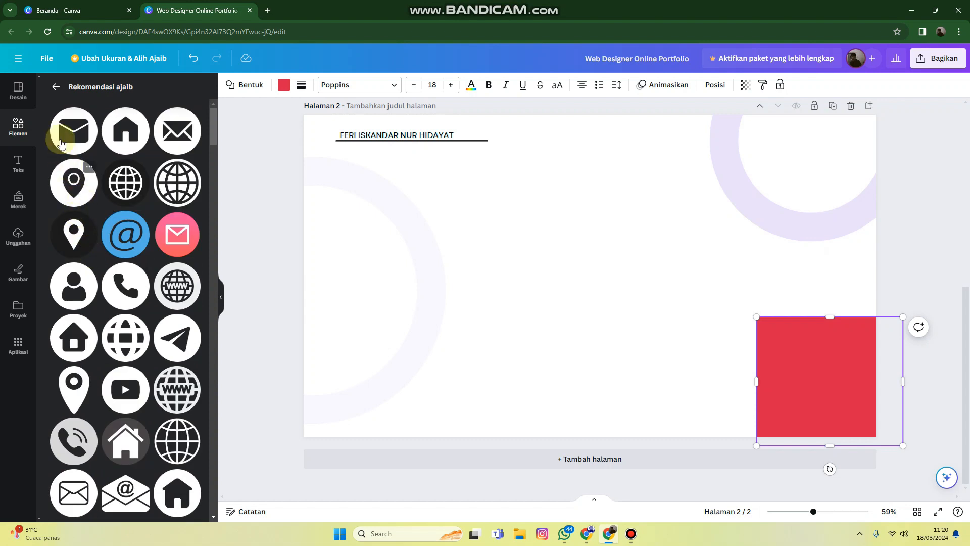
Add the recently used square dot-grid graphic to page 2 and move it so it overlaps the red square's upper-left part
click(55, 87)
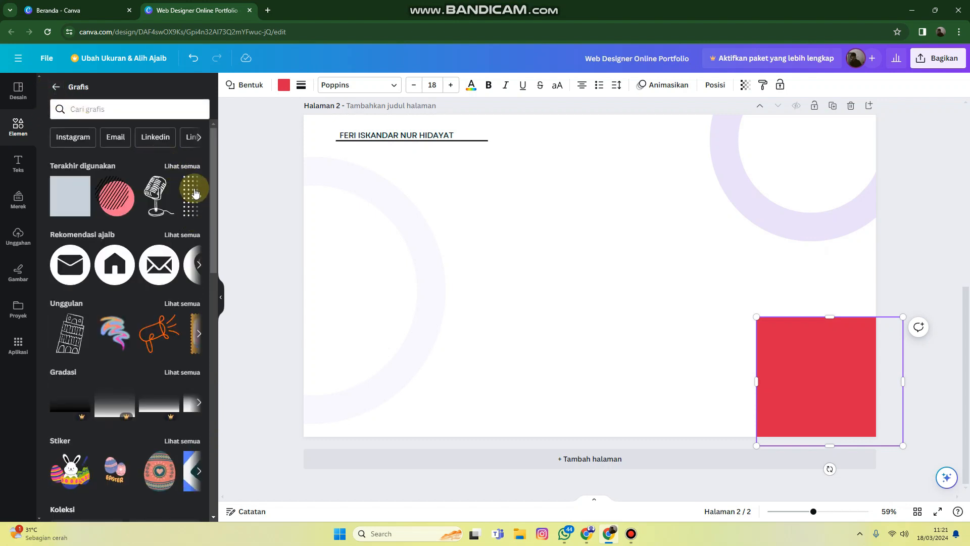
click(183, 168)
click(59, 177)
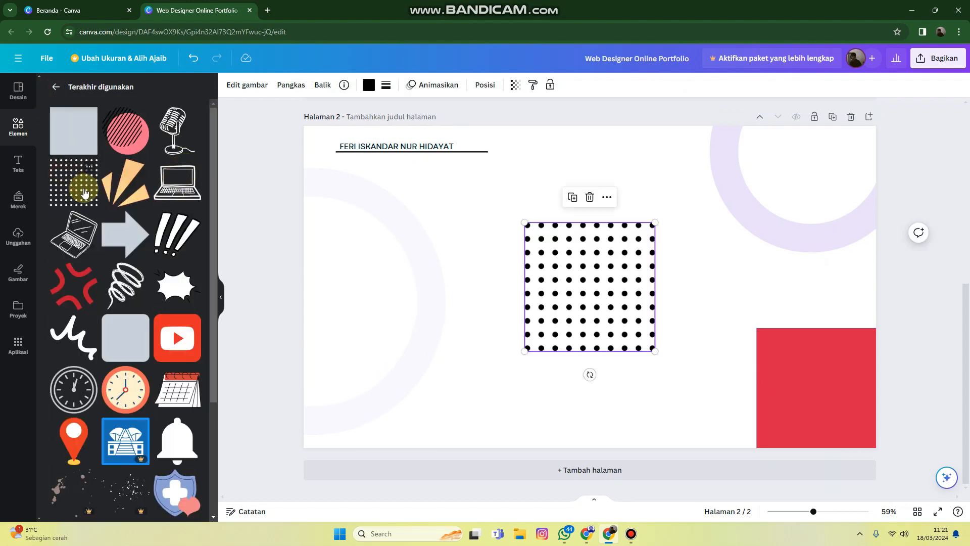
drag(613, 281, 803, 335)
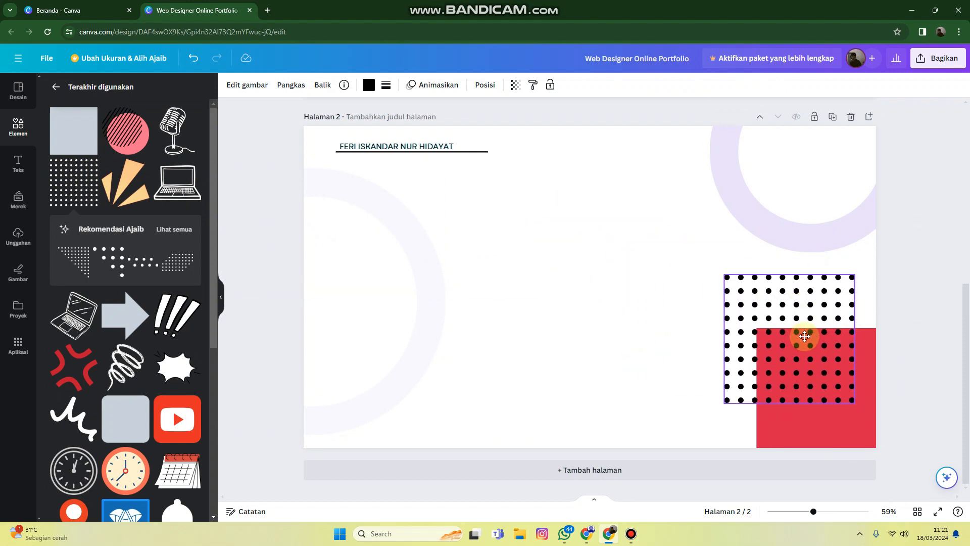
Shrink the dot-grid graphic over the red square's upper-left corner and set its transparency to 23
drag(724, 271, 773, 322)
click(765, 317)
click(778, 333)
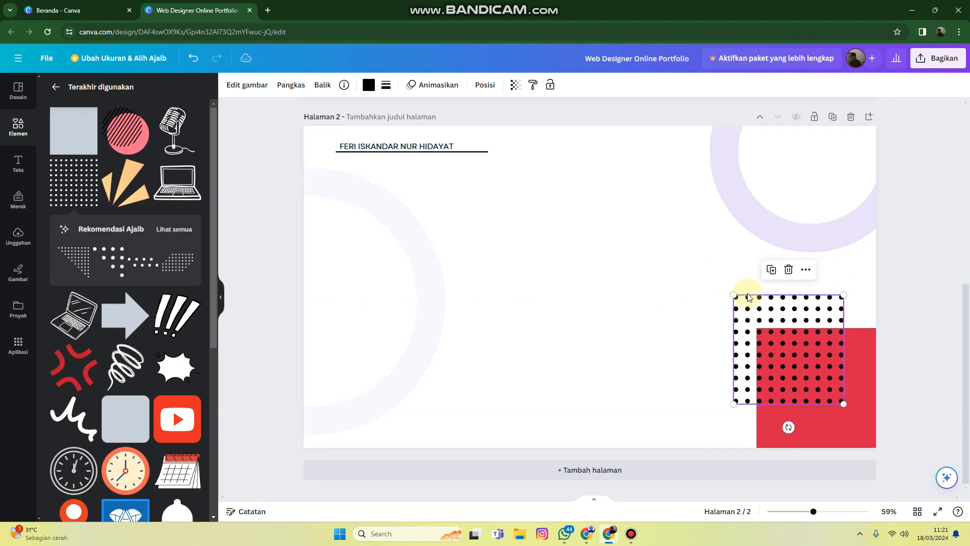
click(516, 85)
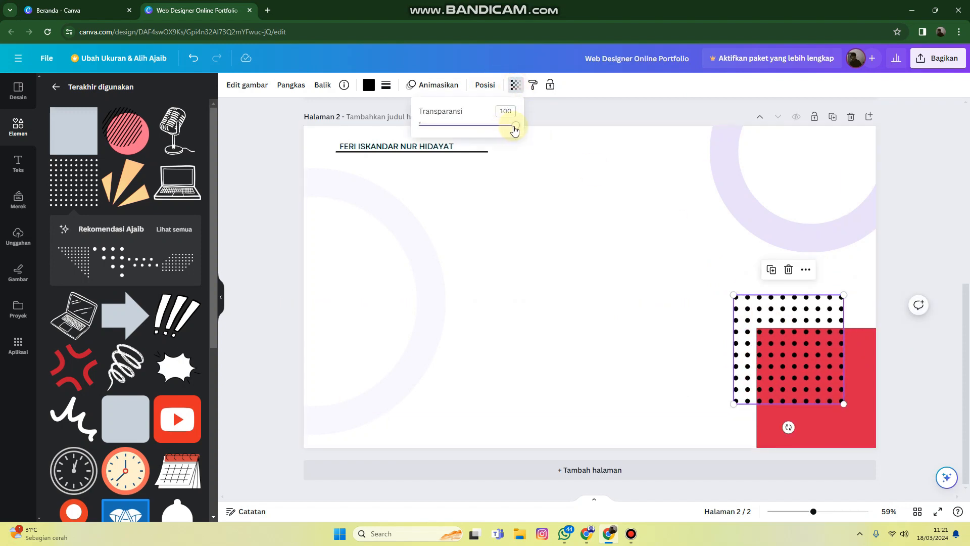
drag(514, 131, 460, 135)
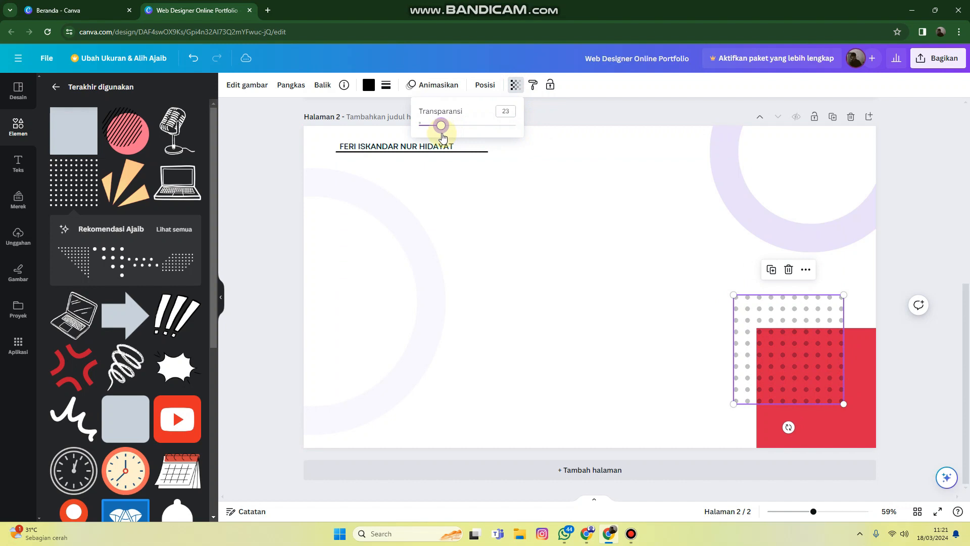
Recolor the dot grid purple and the red corner square orange
click(368, 85)
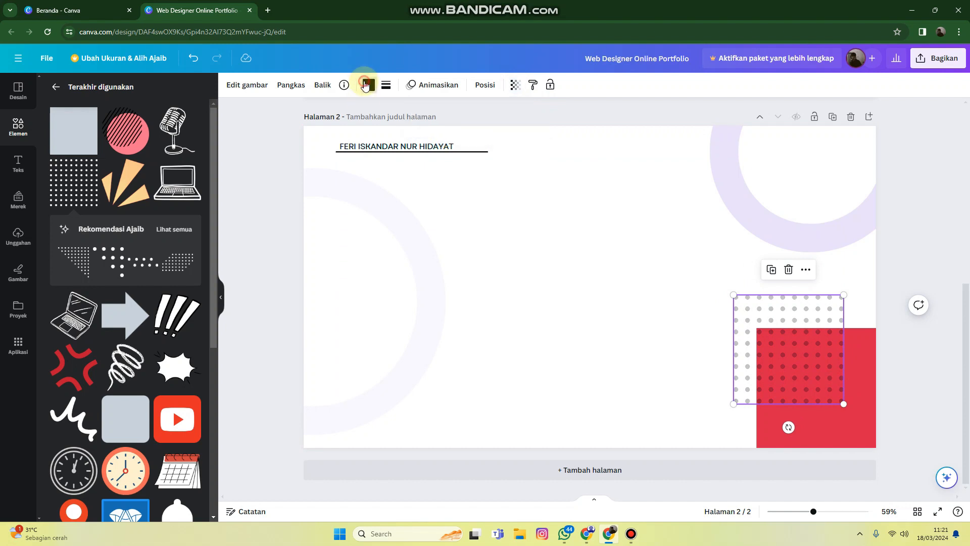
click(168, 151)
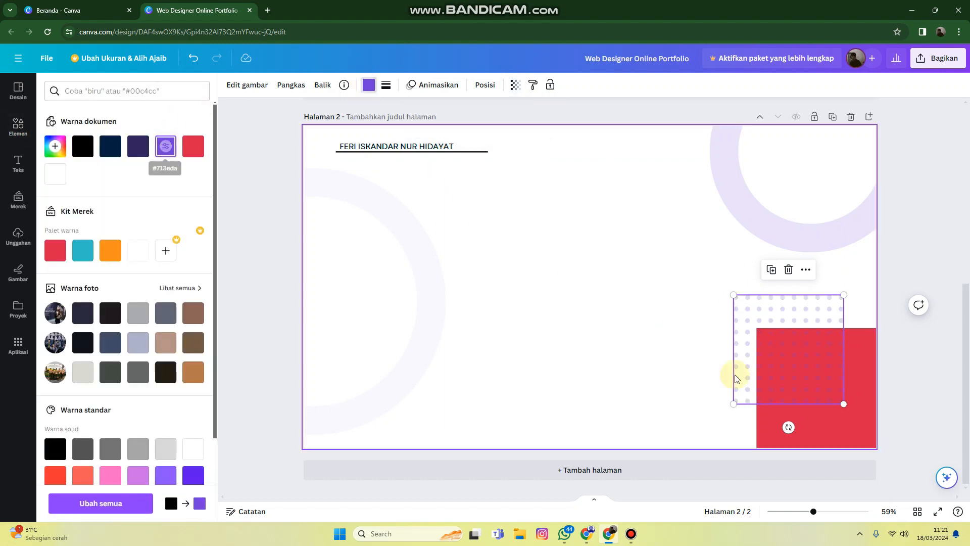
click(822, 435)
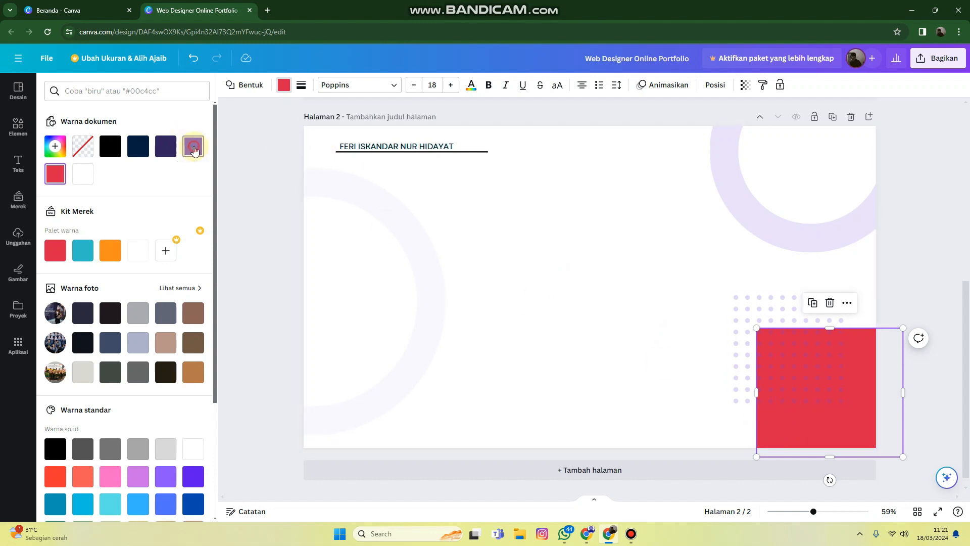
click(110, 247)
click(906, 278)
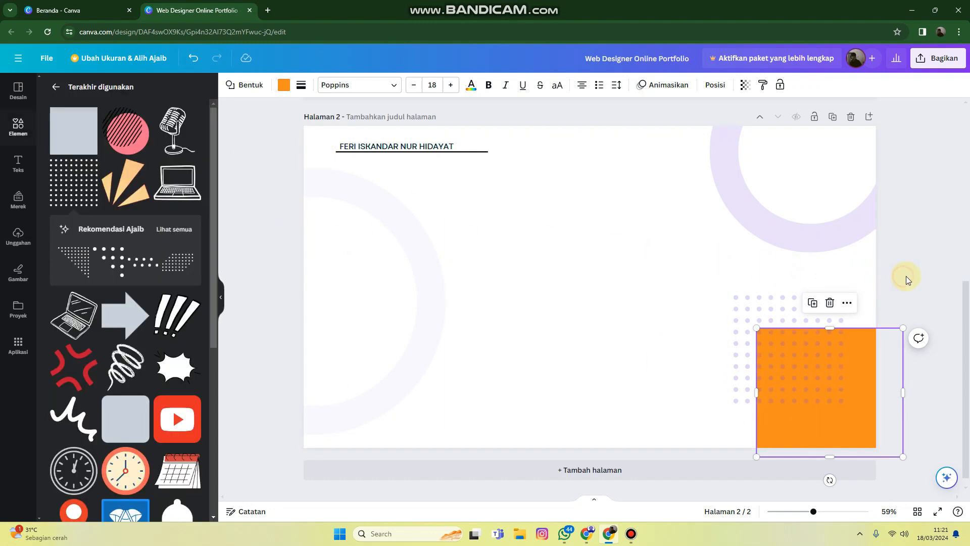
Recolor the dot grid orange and shift it slightly lower over the orange square's upper-left corner
drag(805, 307, 814, 314)
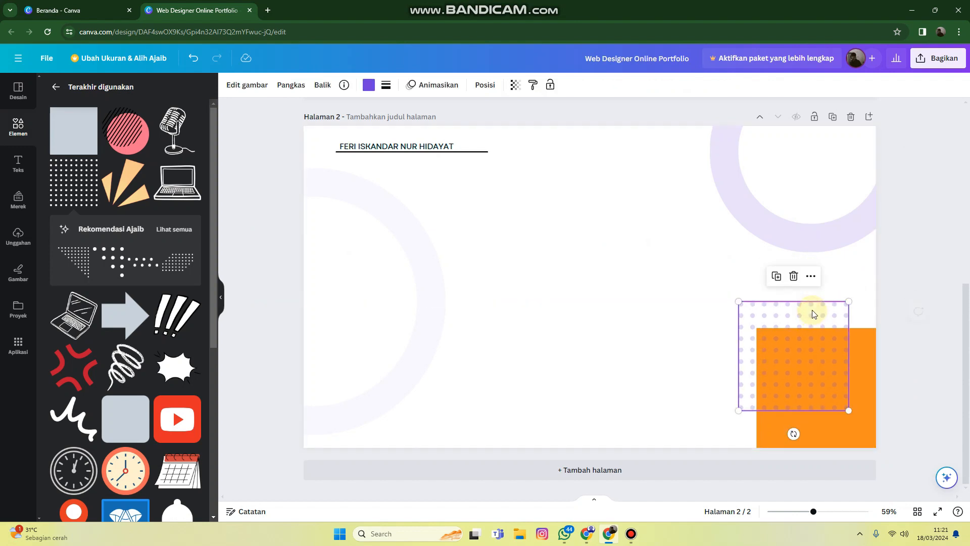
click(369, 86)
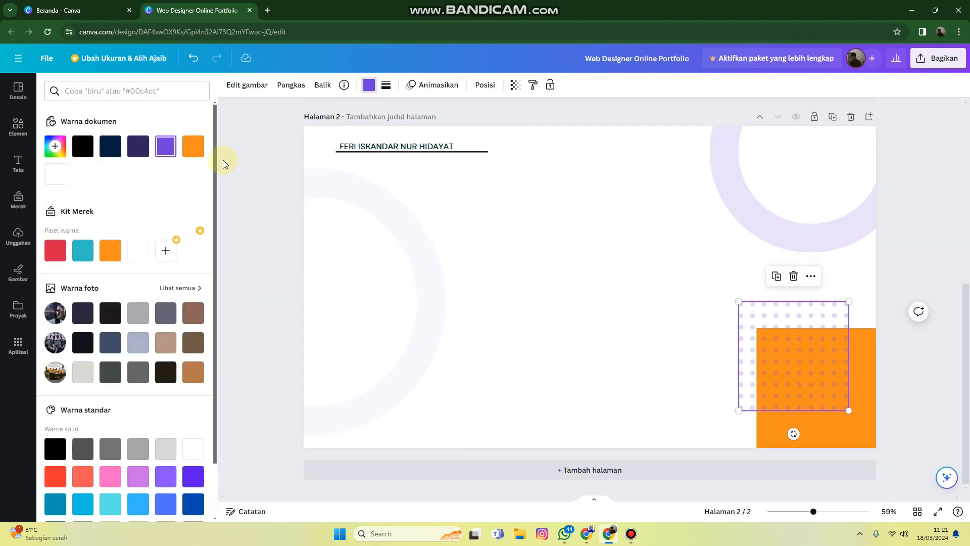
click(106, 251)
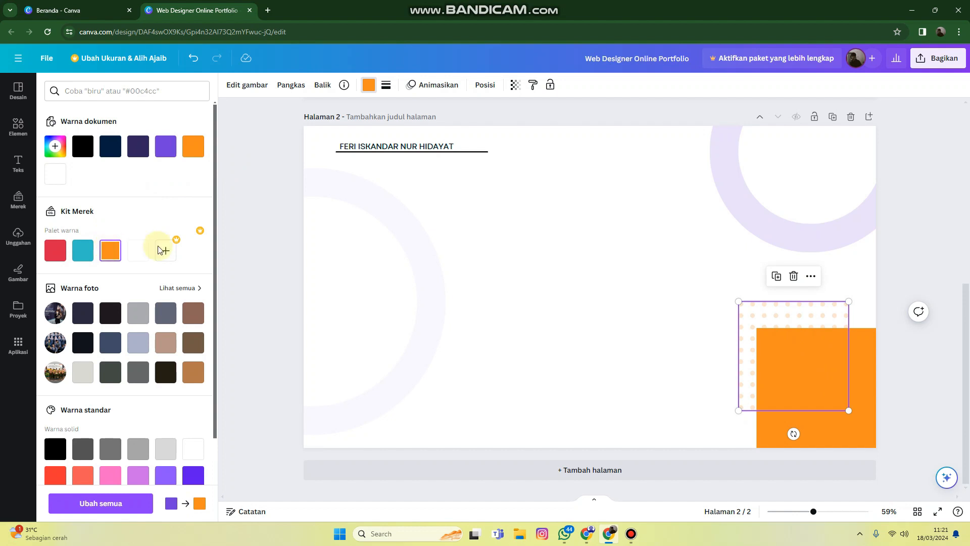
drag(763, 310, 788, 319)
click(908, 271)
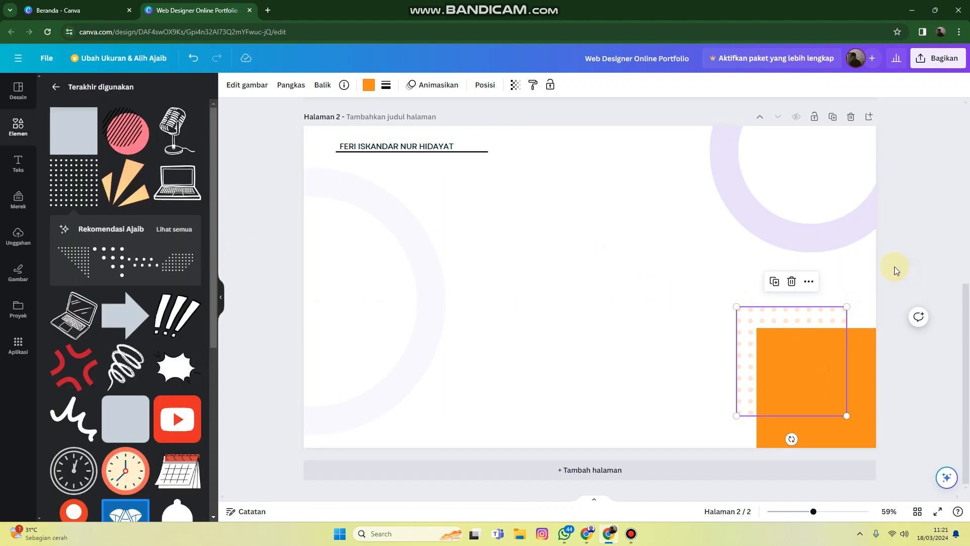
Duplicate the ring at page 2's upper-right corner, shrink the copy and place it over the orange square's left side
click(795, 208)
click(793, 279)
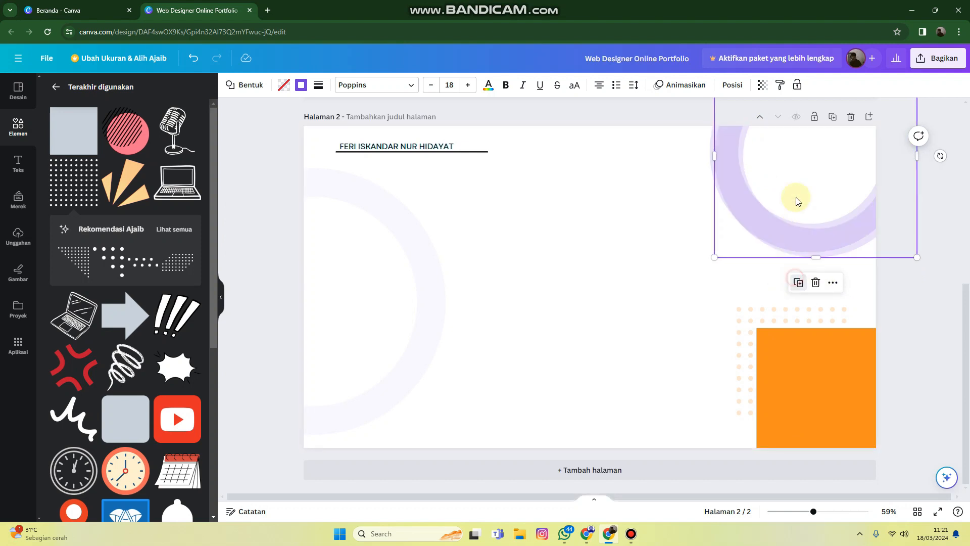
drag(797, 199, 733, 373)
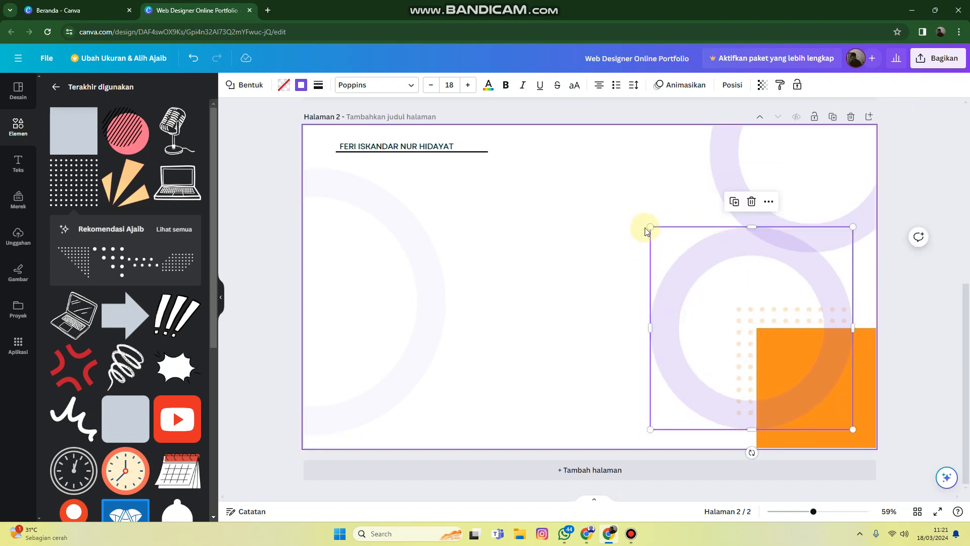
drag(649, 227, 723, 299)
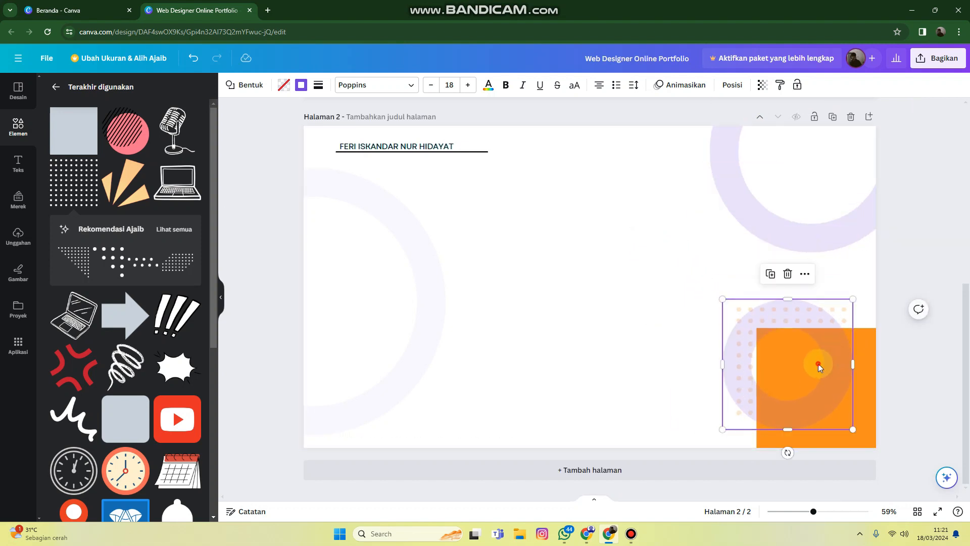
drag(819, 366, 800, 368)
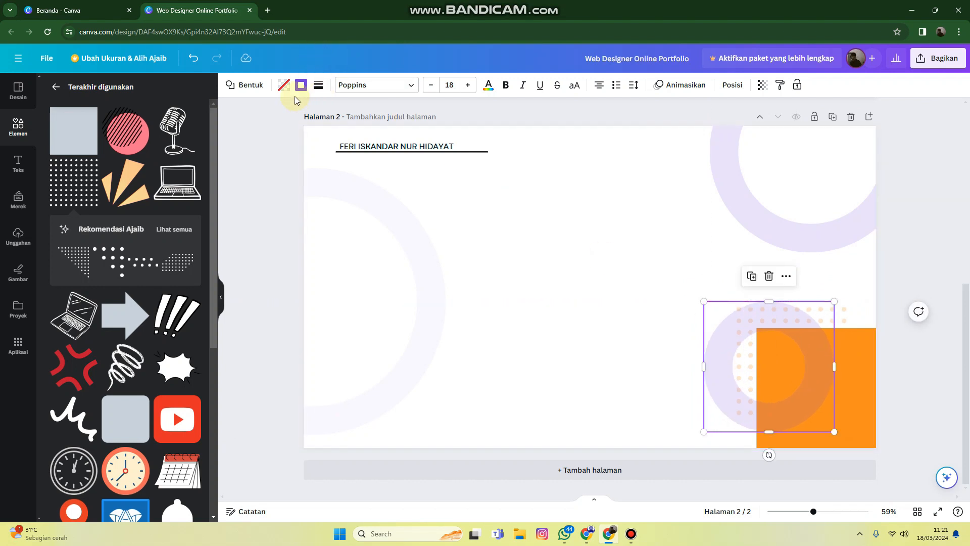
Fill the small duplicated ring with purple and remove its border
click(282, 84)
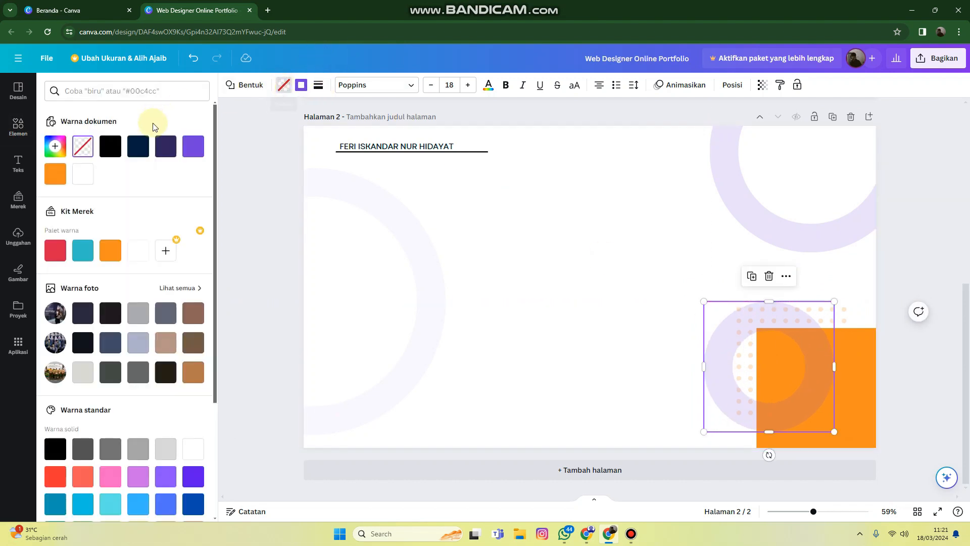
click(201, 149)
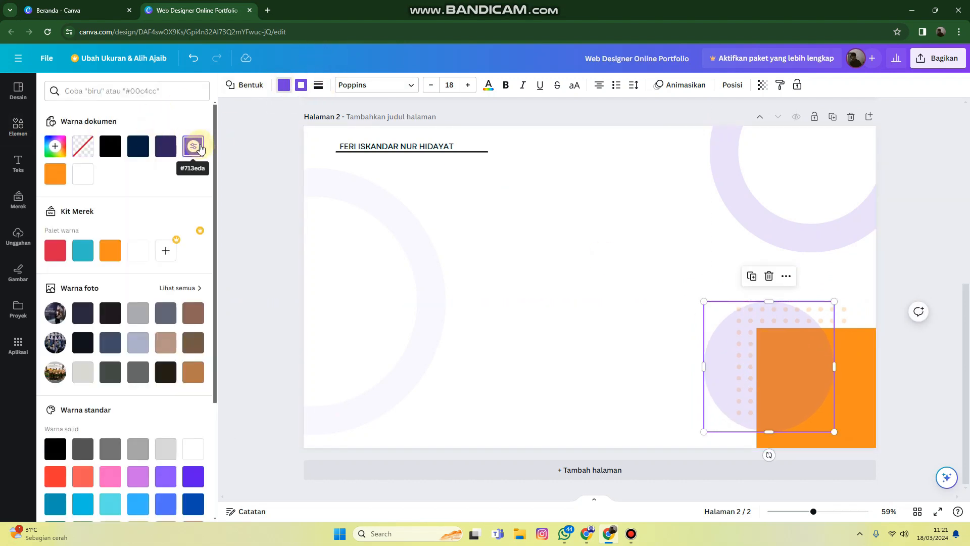
click(53, 175)
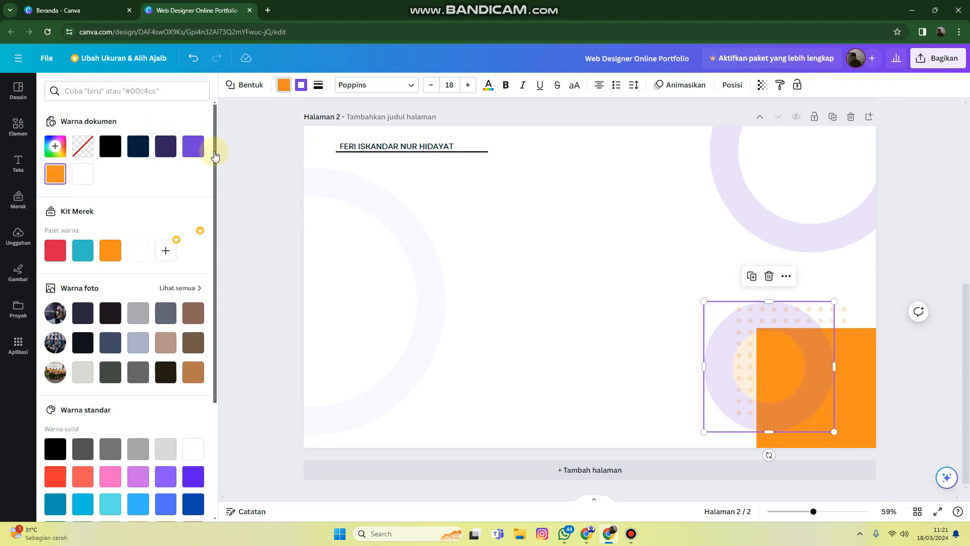
click(192, 149)
click(301, 85)
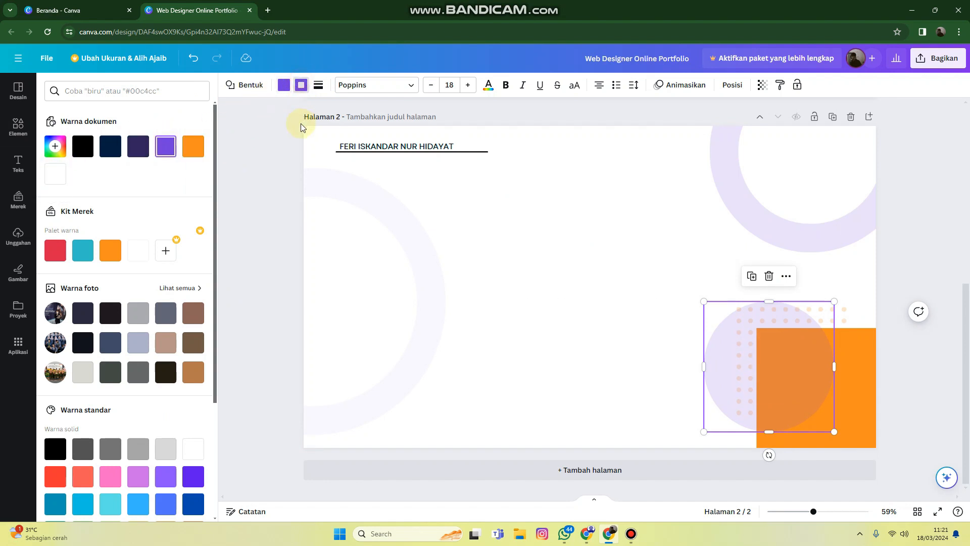
click(319, 87)
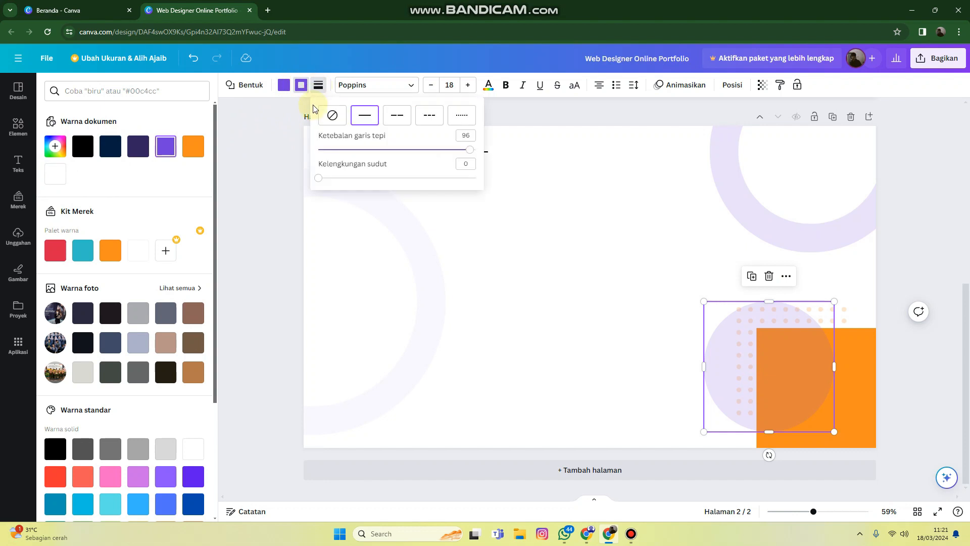
click(335, 117)
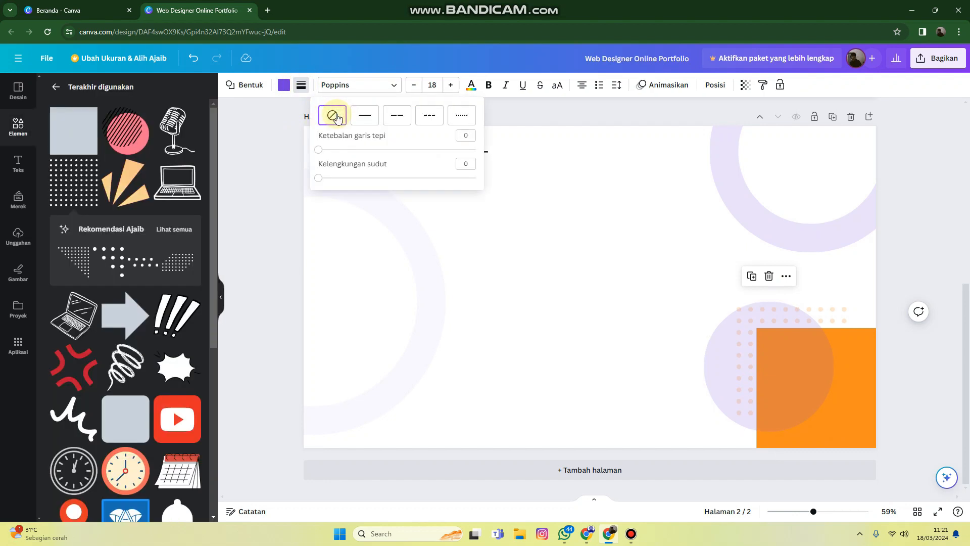
Set the small purple circle's transparency to 80 and shift it slightly left over the orange square
click(741, 86)
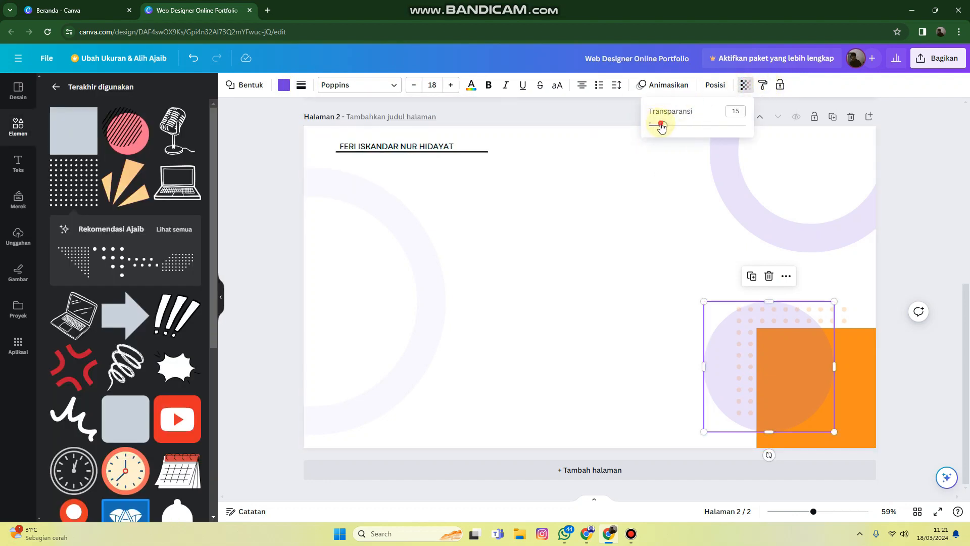
drag(661, 128, 728, 135)
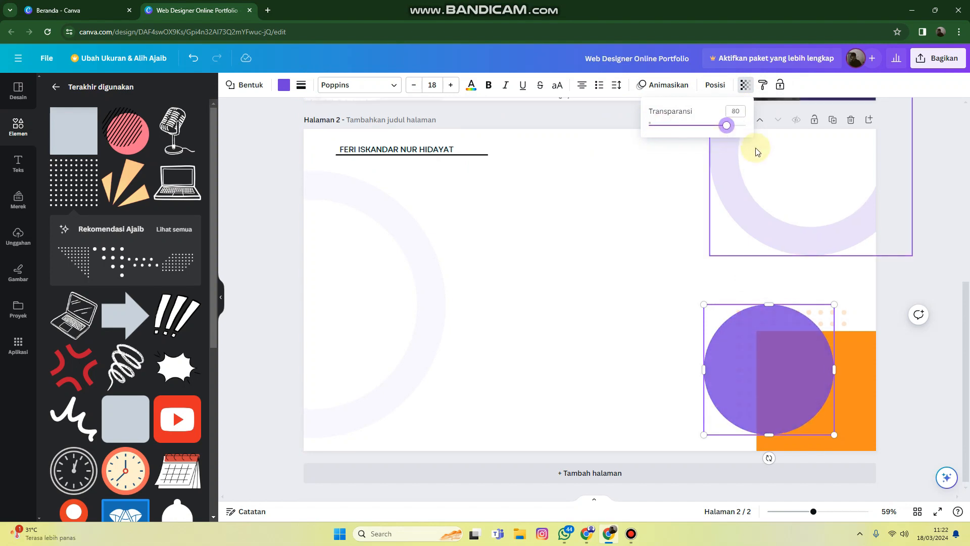
scroll(758, 162, up, 3)
scroll(776, 195, down, 3)
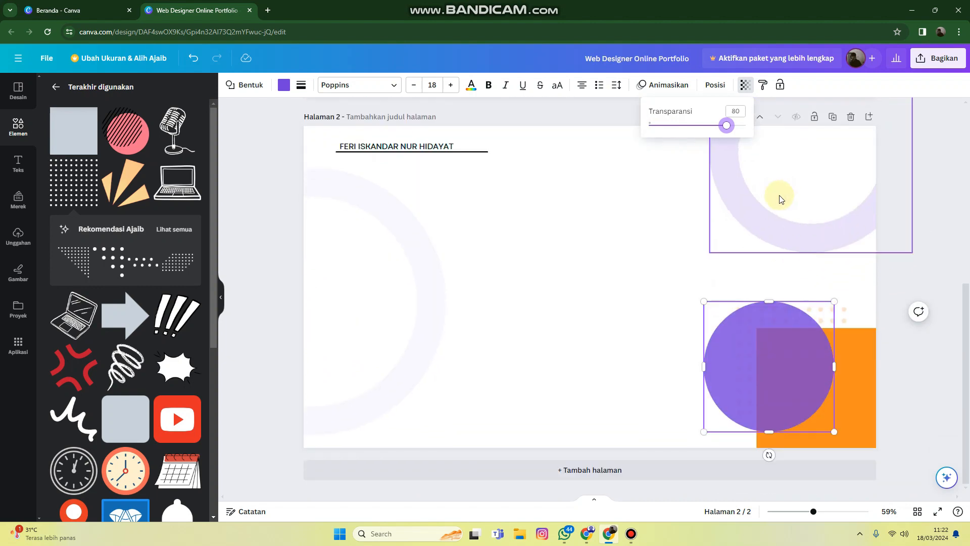
click(774, 331)
drag(774, 331, 773, 321)
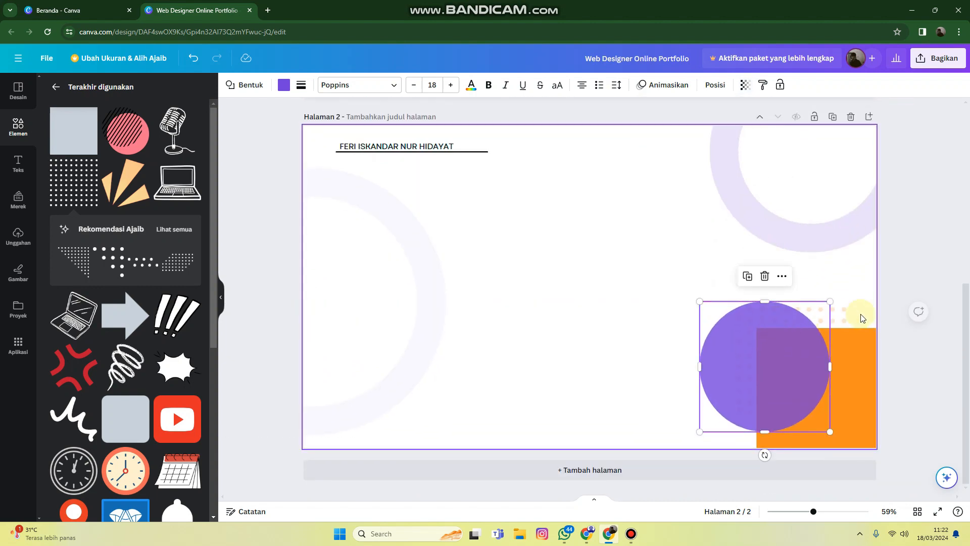
Shrink the orange dot grid, place it at the purple circle's upper right and set its transparency to 48
click(842, 317)
drag(841, 314, 866, 315)
drag(868, 416, 833, 345)
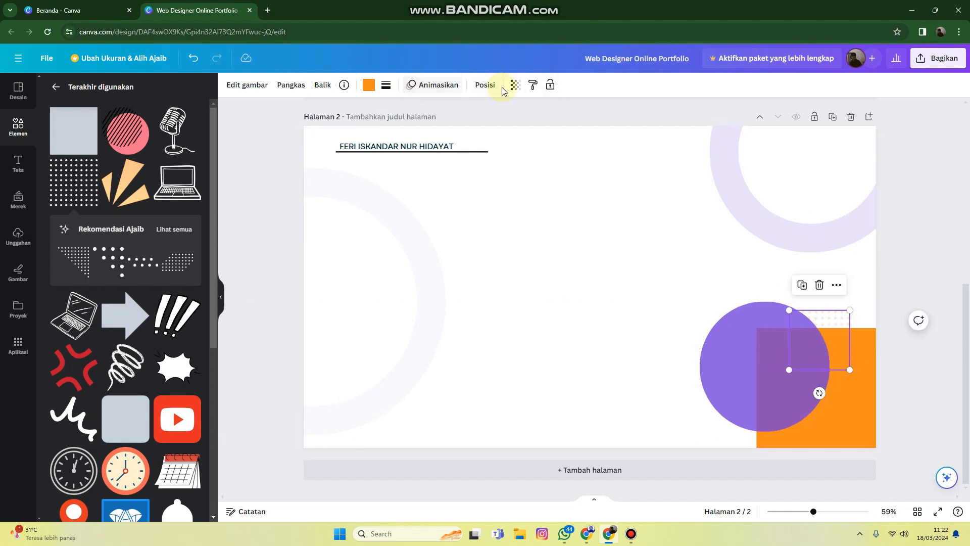
click(525, 87)
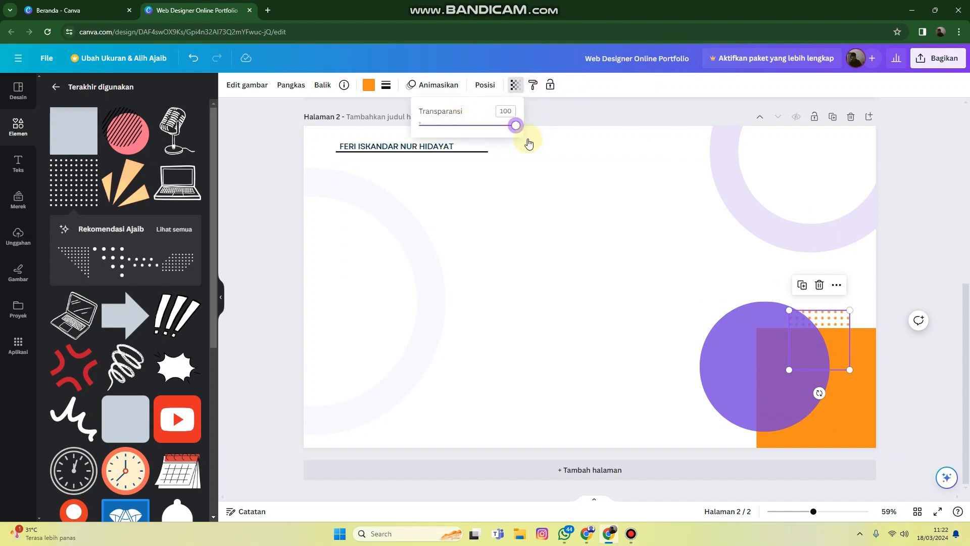
drag(467, 136, 461, 132)
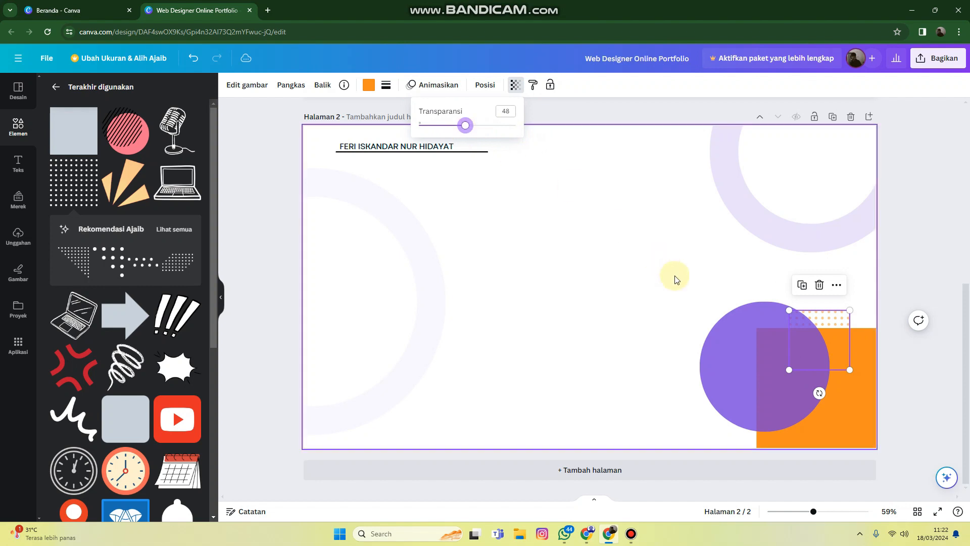
Set the small purple circle's transparency to 100 so it is fully opaque
click(748, 348)
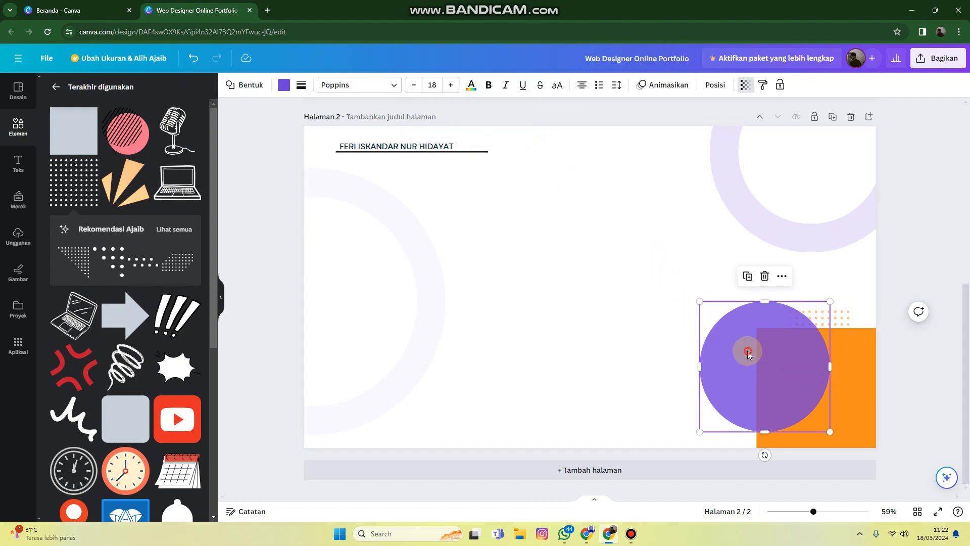
click(740, 87)
drag(728, 124, 746, 125)
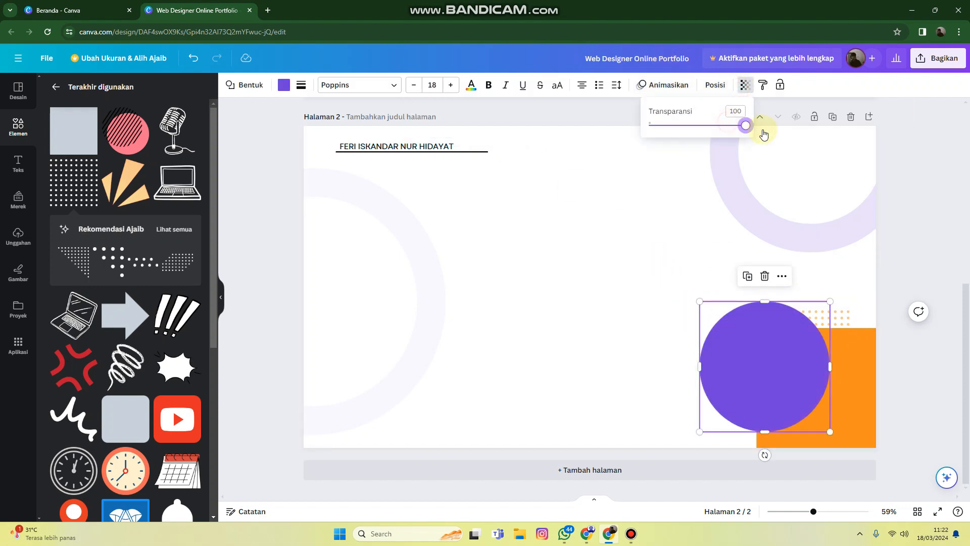
click(938, 232)
click(916, 220)
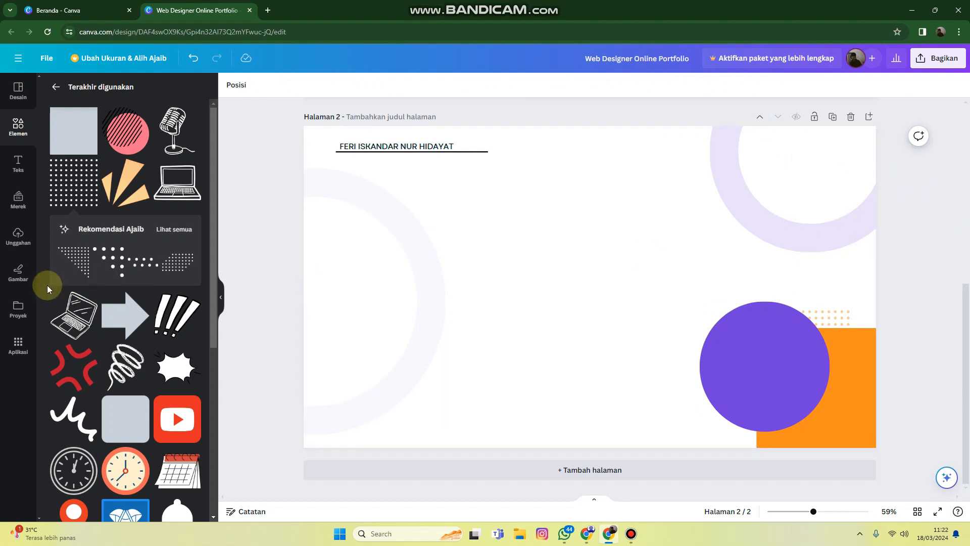
Add the uploaded cut-out photo of the man in a white shirt and place it over the purple circle at the page's bottom edge
click(19, 233)
click(700, 374)
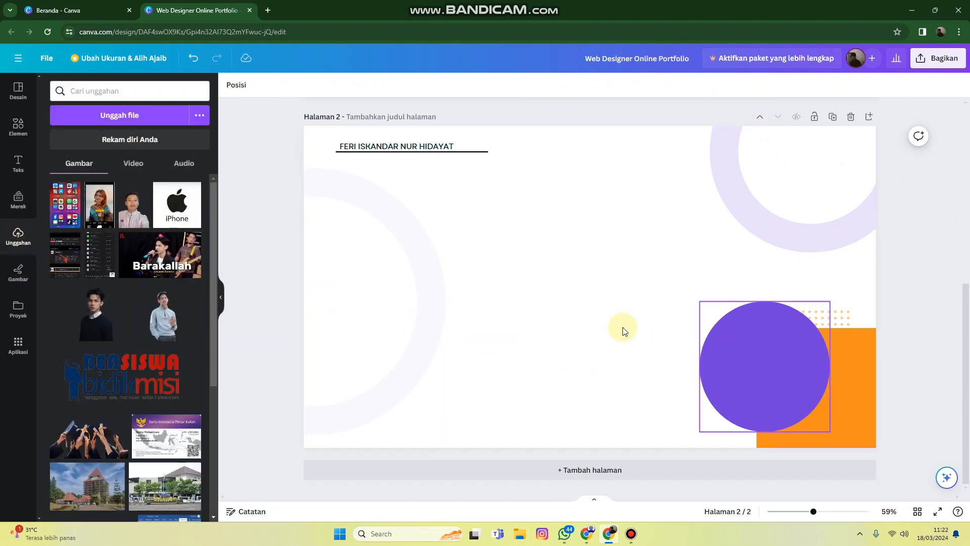
click(622, 330)
scroll(137, 262, down, 15)
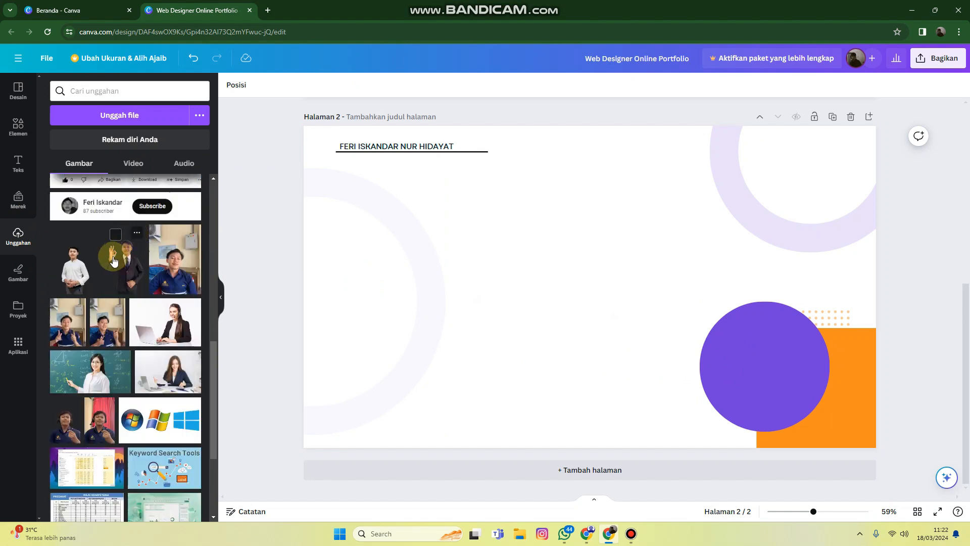
click(72, 263)
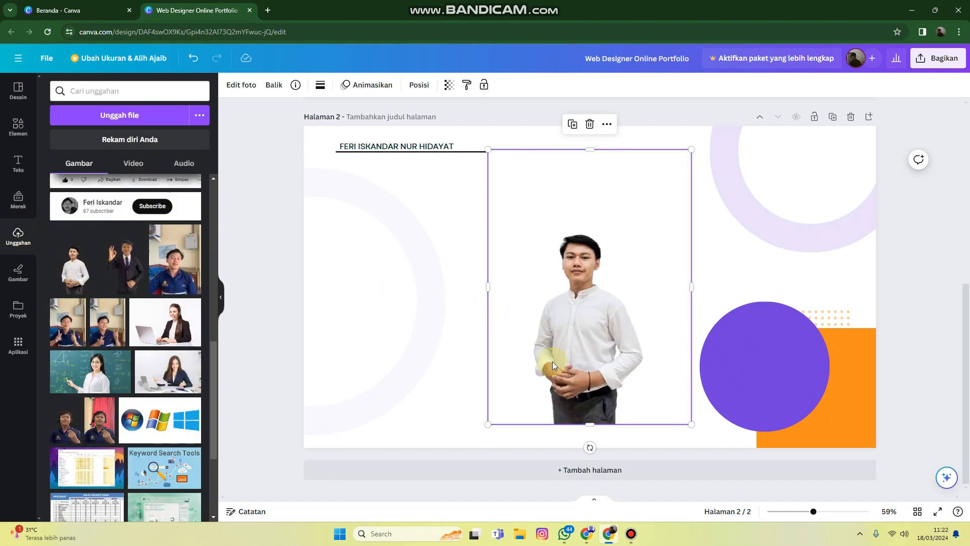
drag(553, 362, 756, 383)
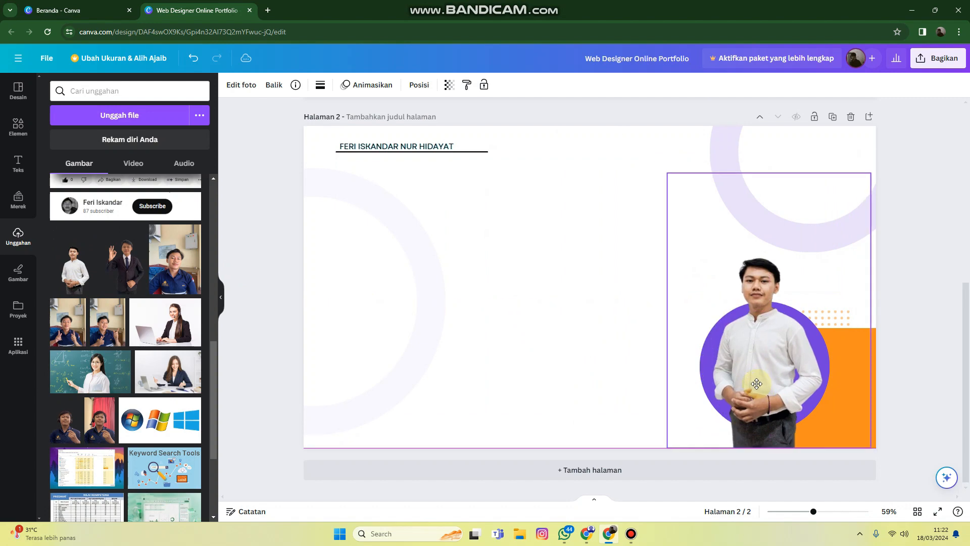
Add a subheading text box to page 2 and place it below the underlined name heading
click(914, 275)
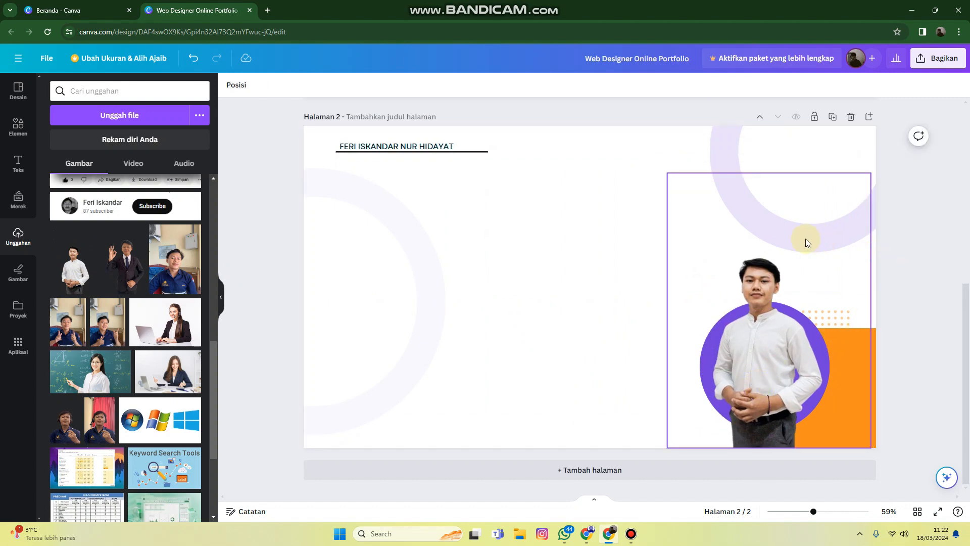
scroll(804, 238, up, 5)
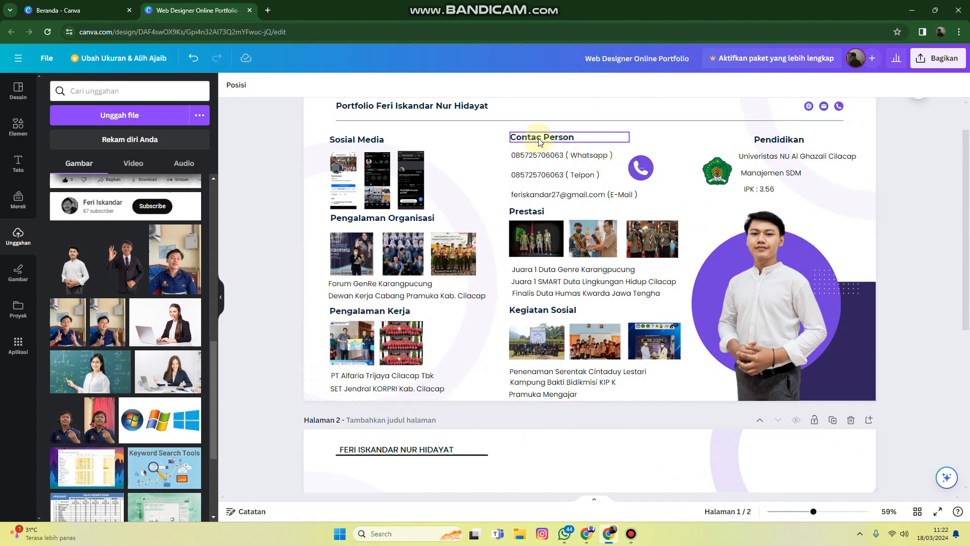
scroll(420, 175, down, 5)
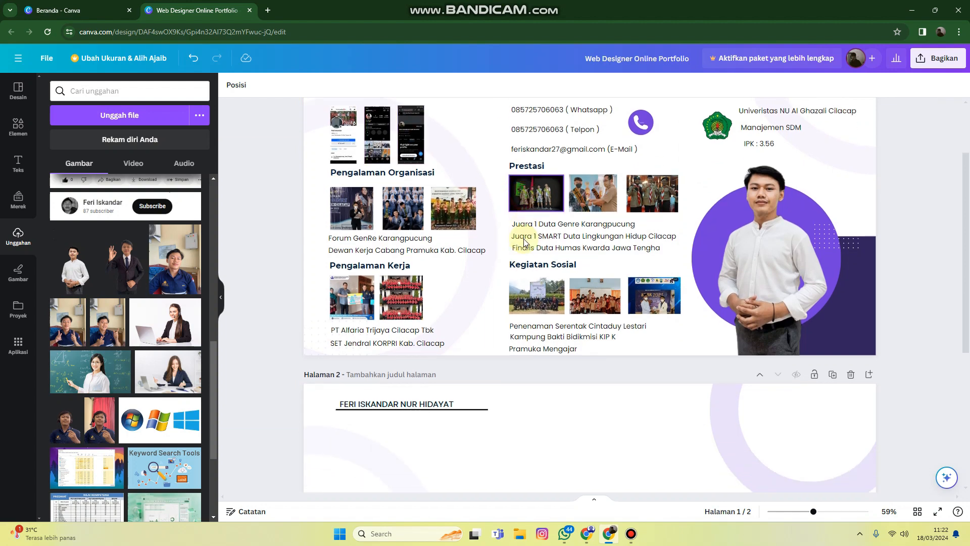
scroll(520, 238, up, 6)
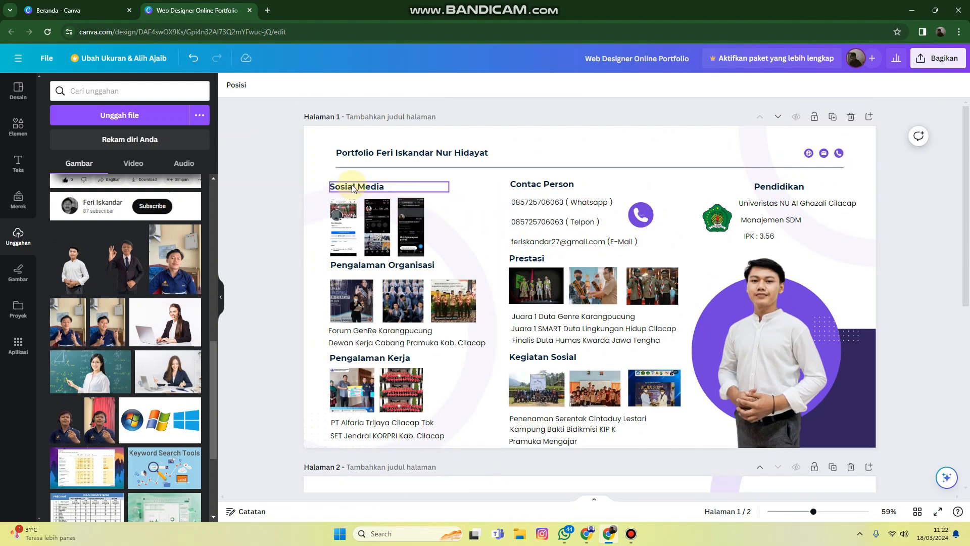
scroll(472, 263, down, 5)
click(478, 241)
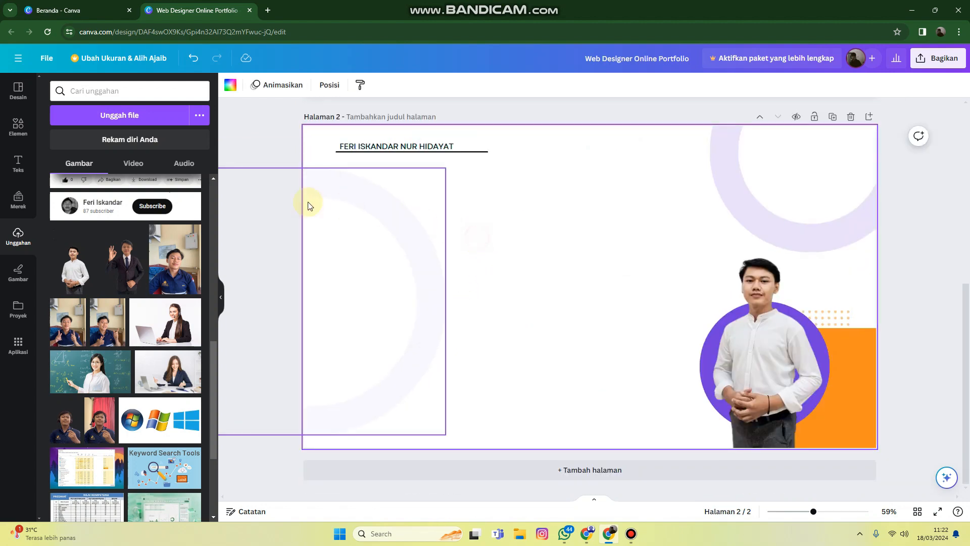
click(17, 164)
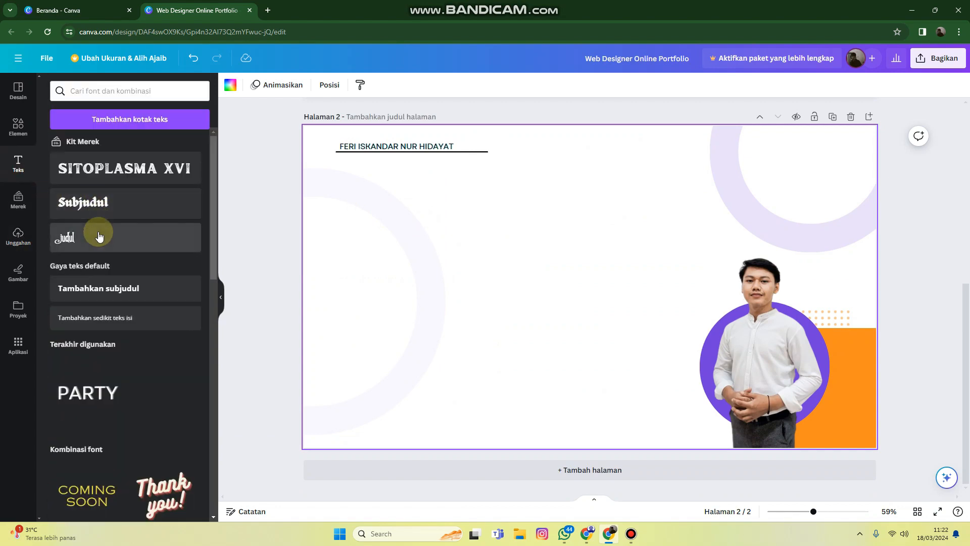
click(98, 291)
click(542, 321)
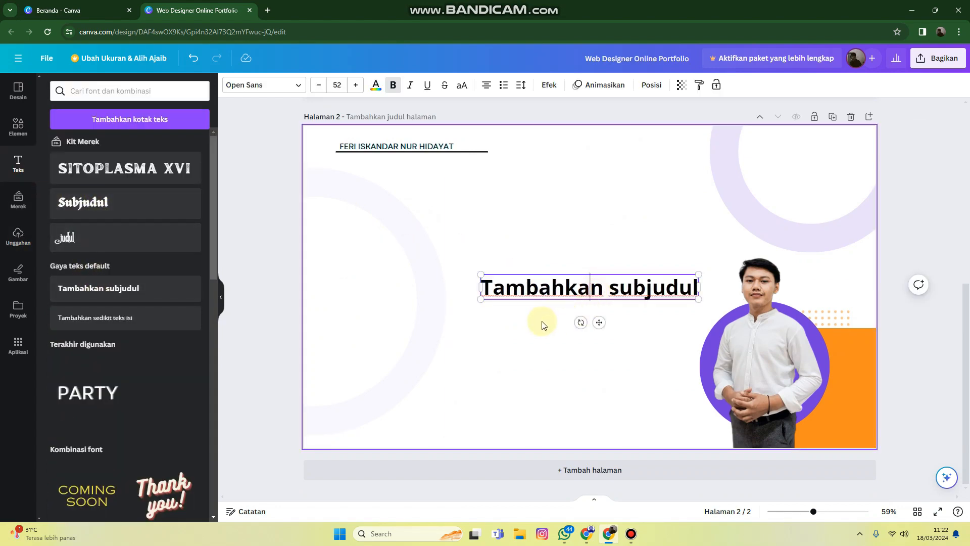
drag(540, 274, 467, 247)
drag(436, 201, 433, 194)
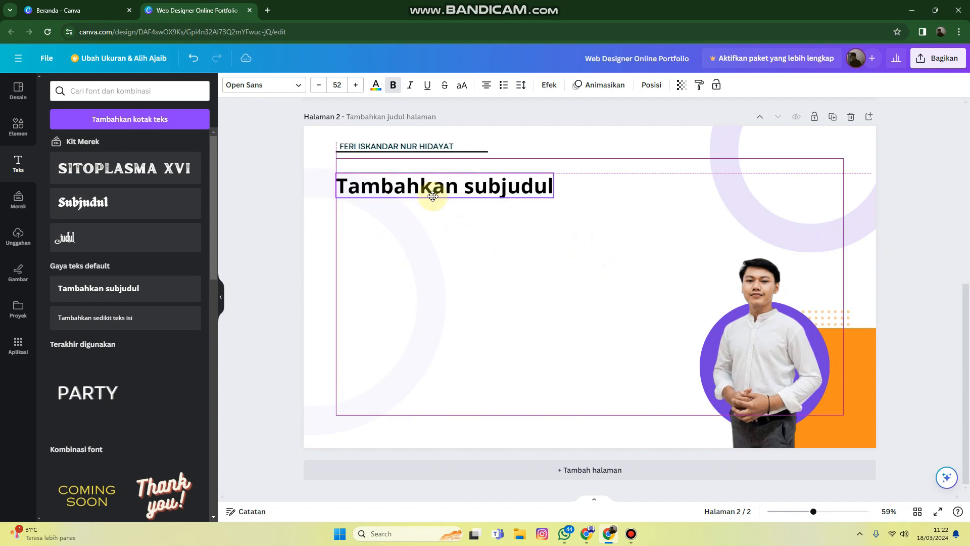
Replace the subheading's placeholder text with "Pengalaman Organisasi"
double_click(433, 196)
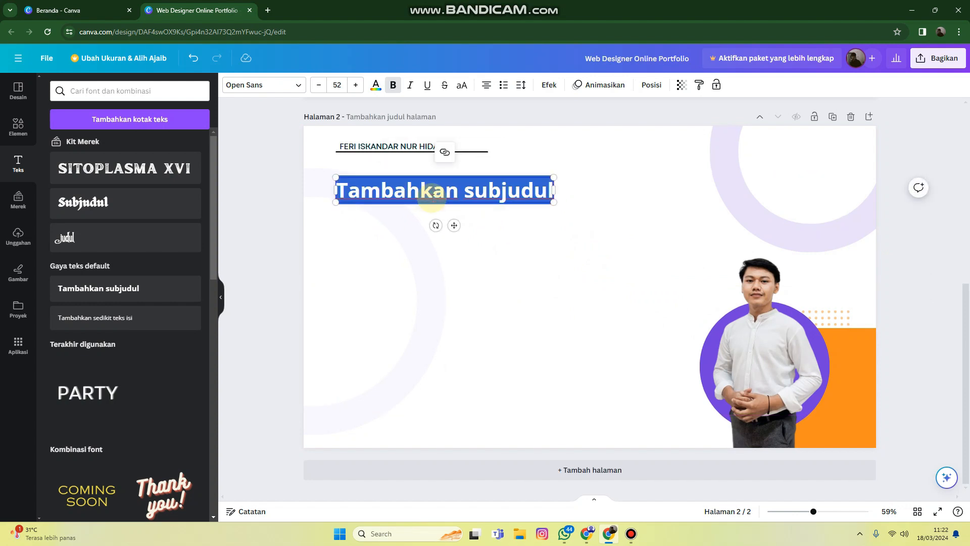
text(Pe)
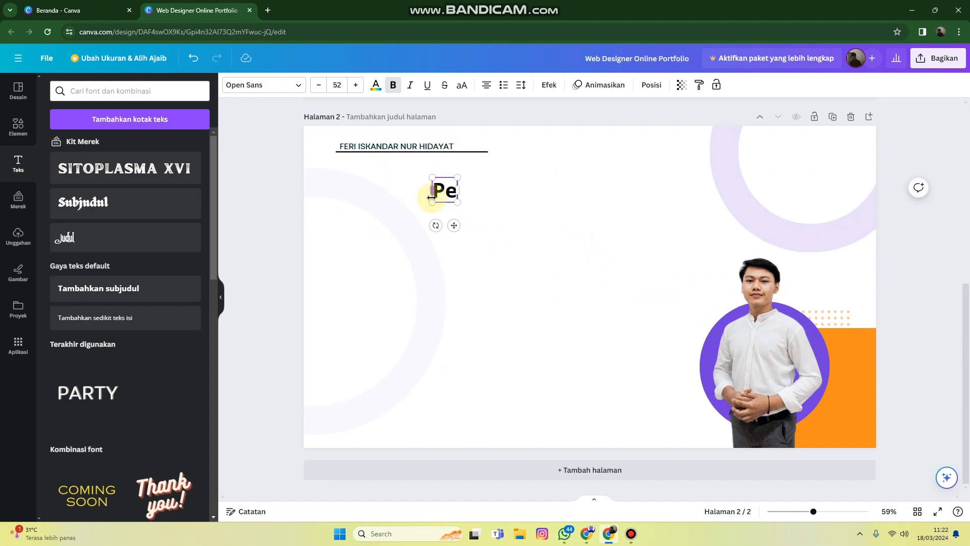
text(ngalaman)
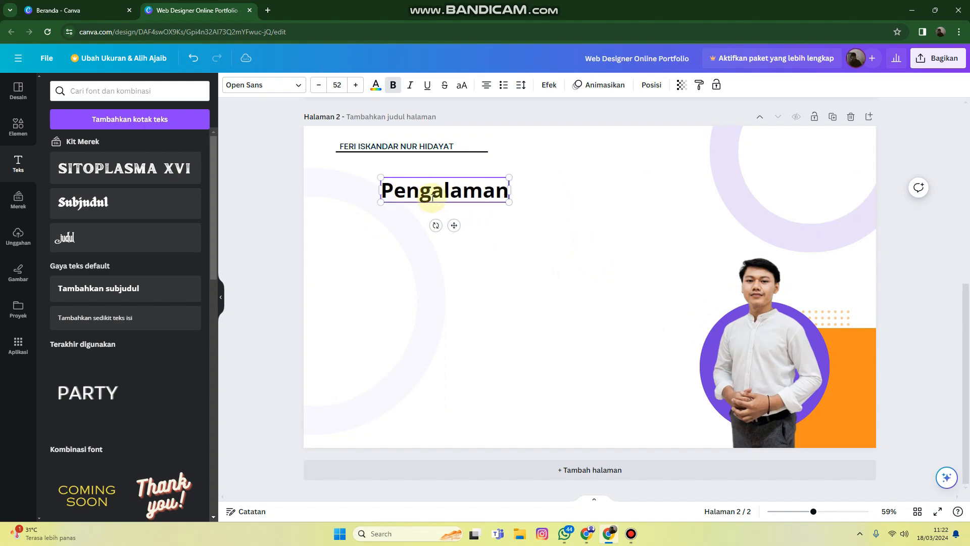
text( Organisasi)
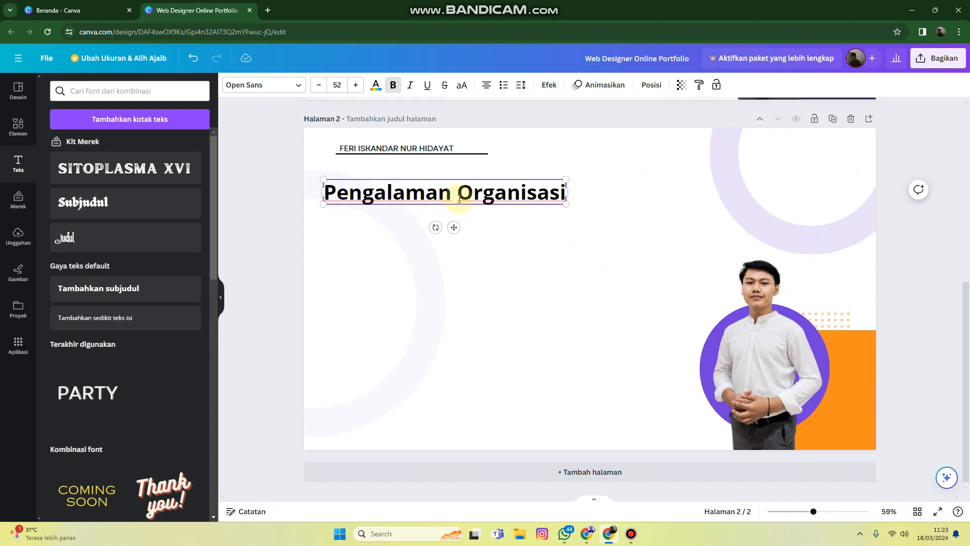
Shrink the "Pengalaman Organisasi" subheading to about font size 23.1 and line it up under the name heading
scroll(459, 203, up, 8)
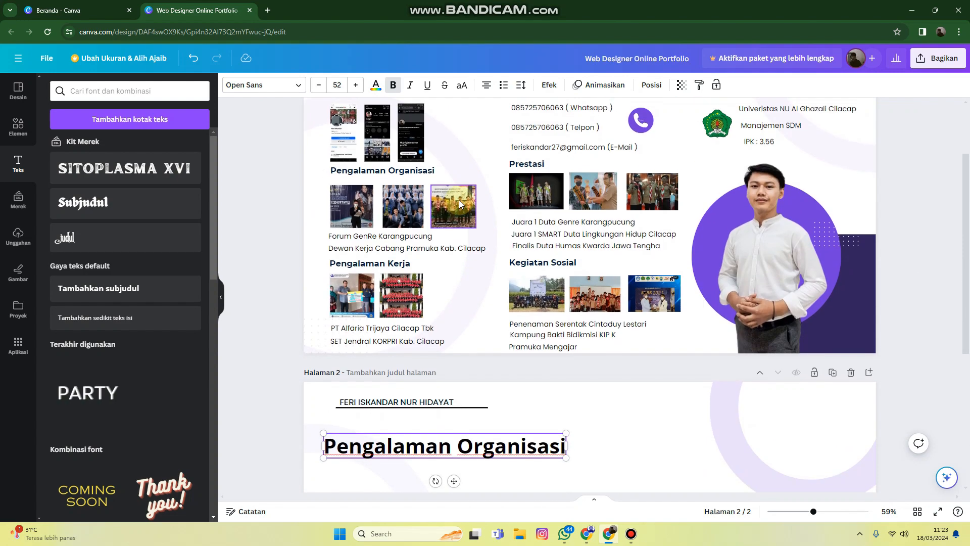
scroll(459, 203, down, 5)
scroll(463, 213, up, 4)
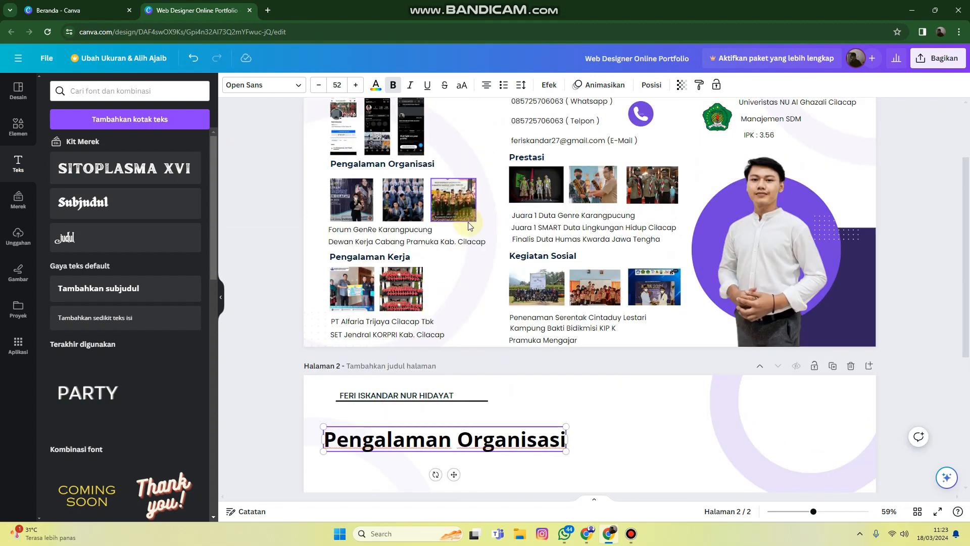
scroll(563, 354, down, 5)
drag(565, 355, 424, 330)
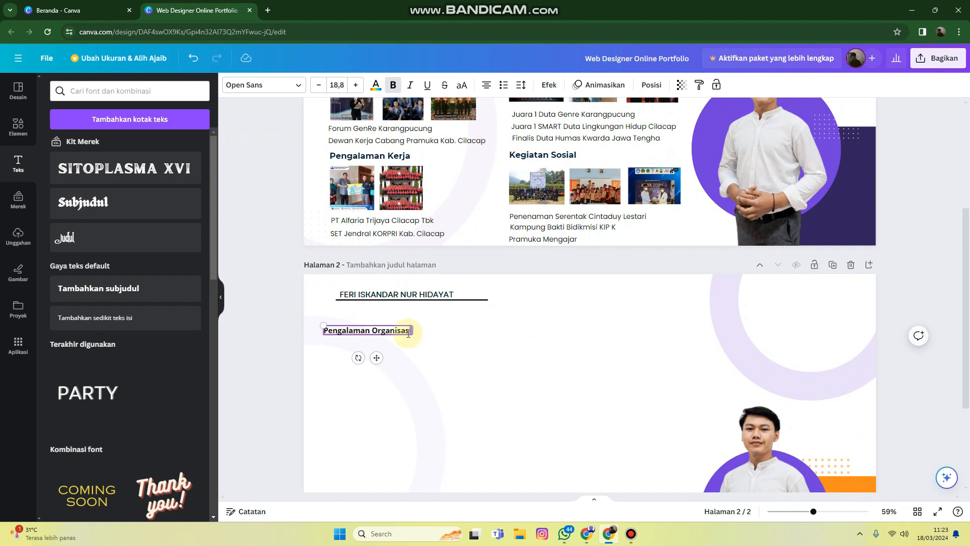
drag(318, 327, 375, 329)
scroll(538, 312, up, 2)
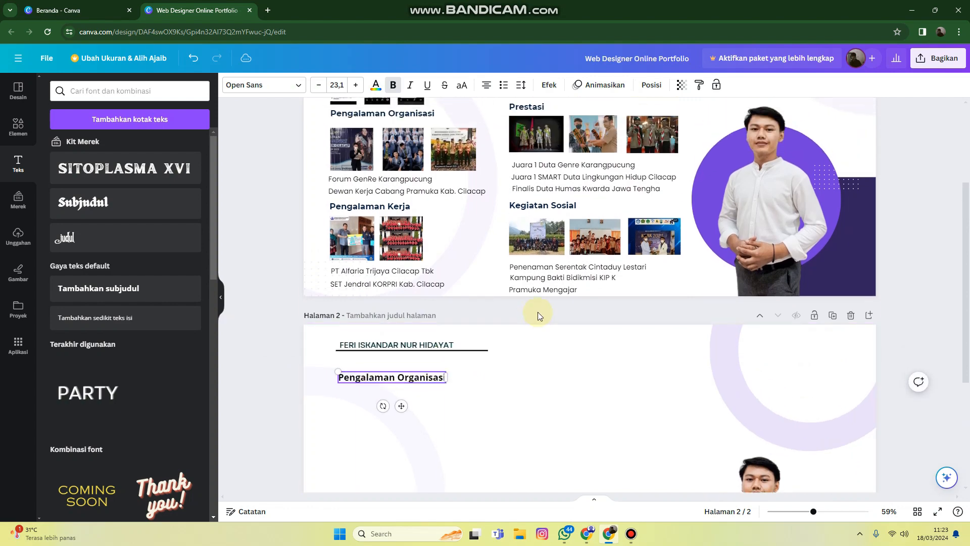
Shift the name heading, its underline and the "Pengalaman Organisasi" subheading together slightly toward the page's left edge
click(558, 353)
scroll(558, 354, down, 4)
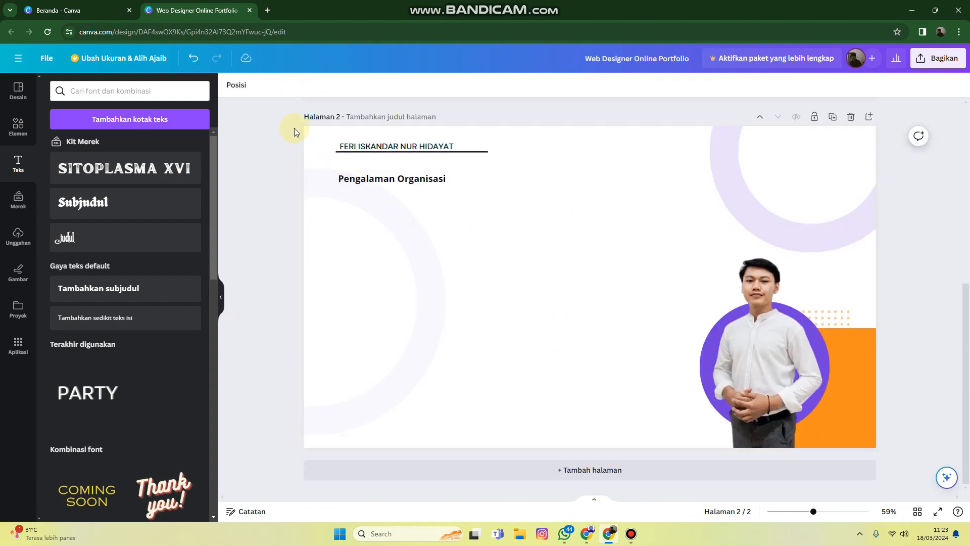
drag(294, 129, 416, 176)
click(427, 177)
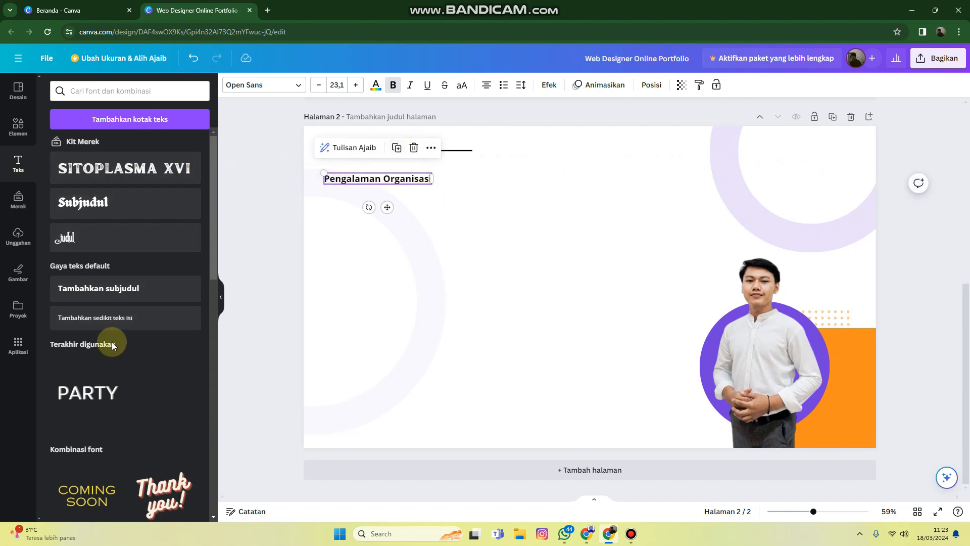
Add a body text box directly under "Pengalaman Organisasi" and widen it so its placeholder fits on one line
click(112, 317)
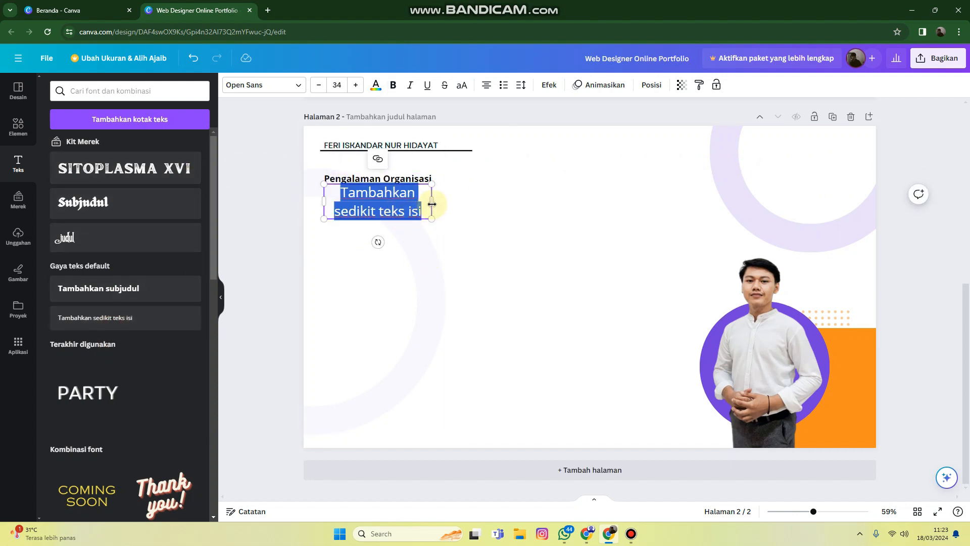
drag(432, 201, 548, 198)
click(353, 192)
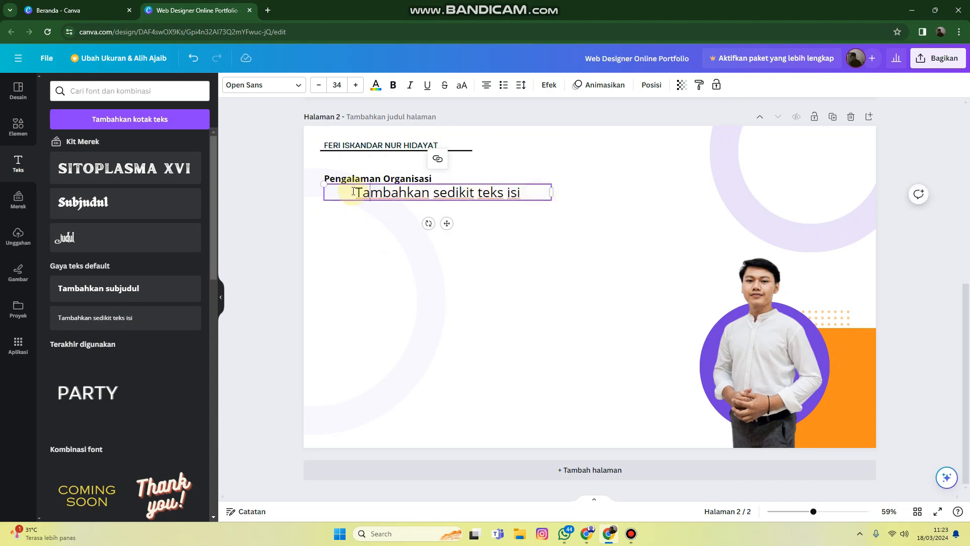
click(527, 200)
Replace the body placeholder with "PDKN Wilayah 5 Jateng-DIY" and format it as a bulleted item
drag(454, 193, 353, 193)
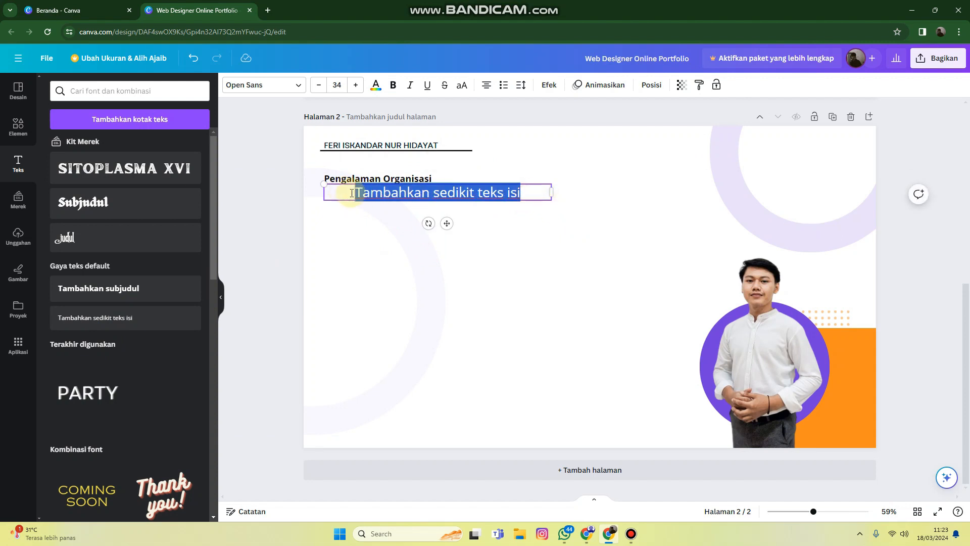
text(PDK)
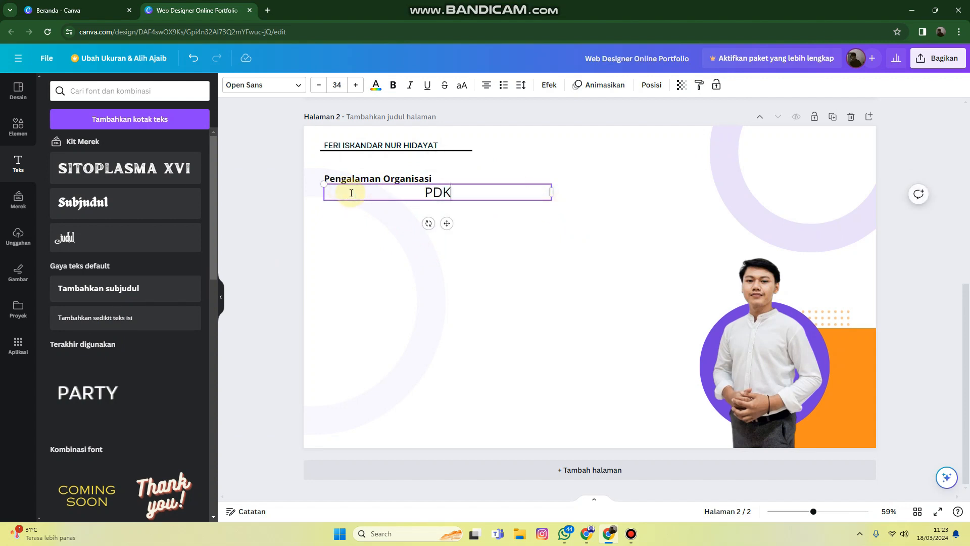
text(N Wilayah 5)
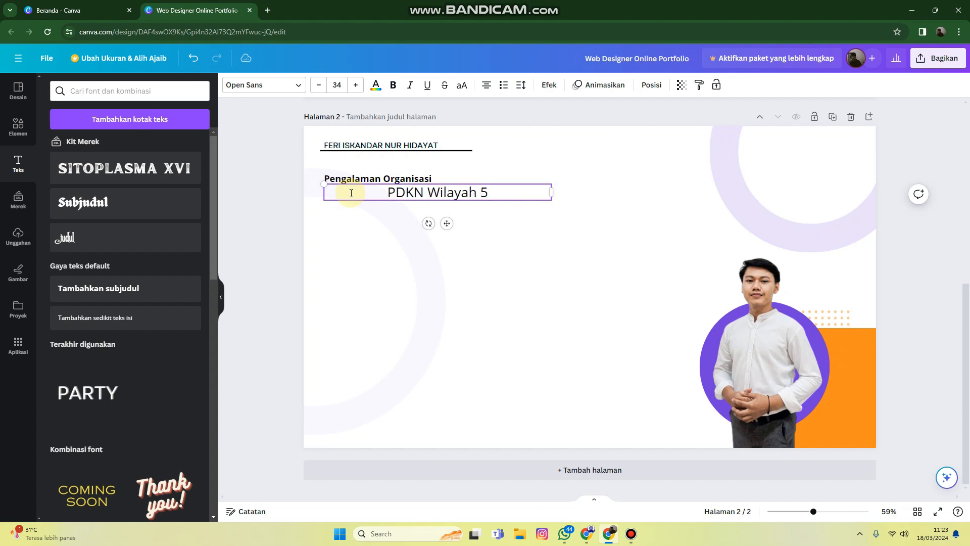
text( jAWA)
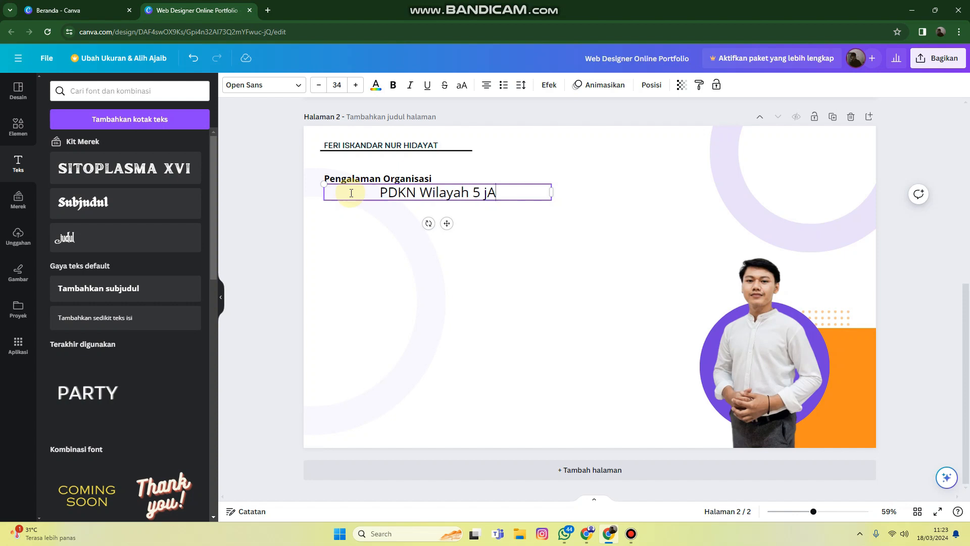
key(BackSpace)
key(BackSpace)
key(BackSpace)
key(BackSpace)
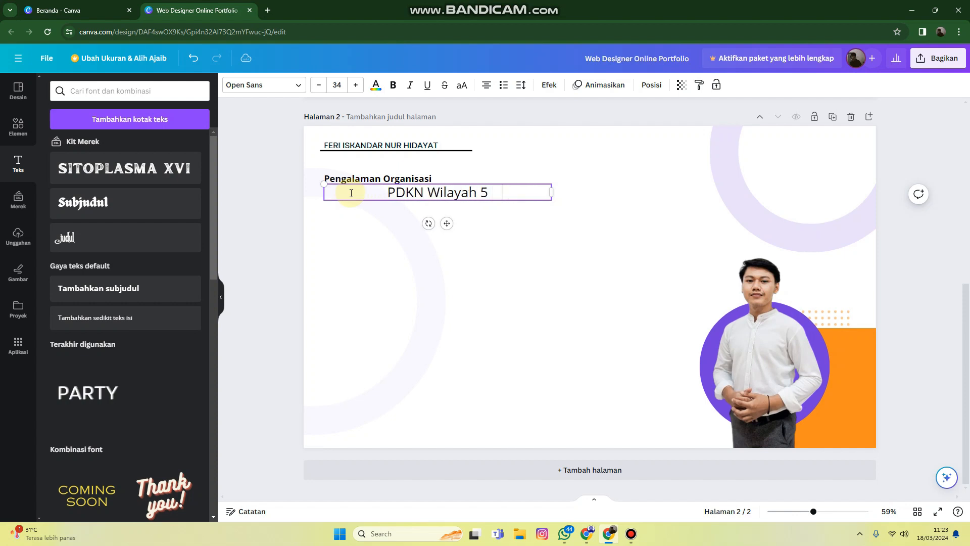
text(Jateng-)
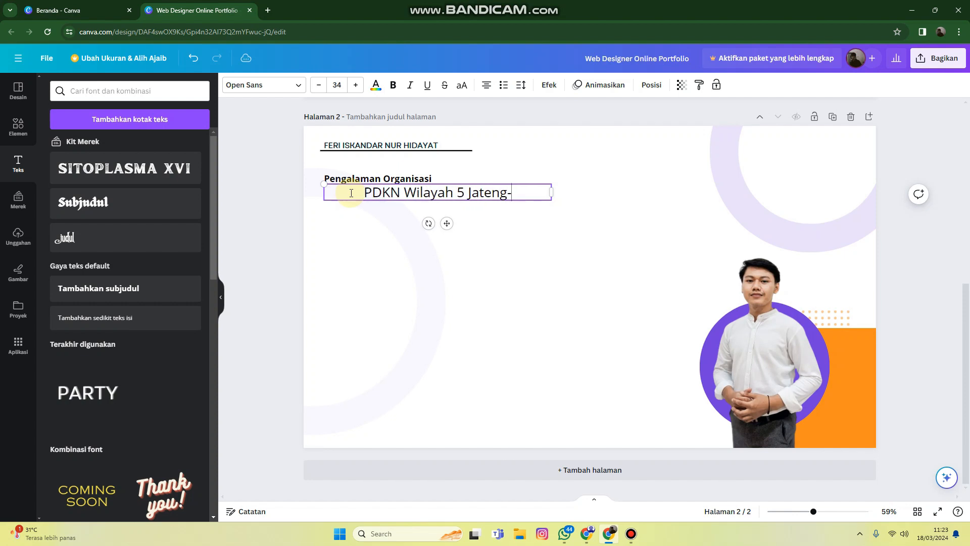
text(DIY)
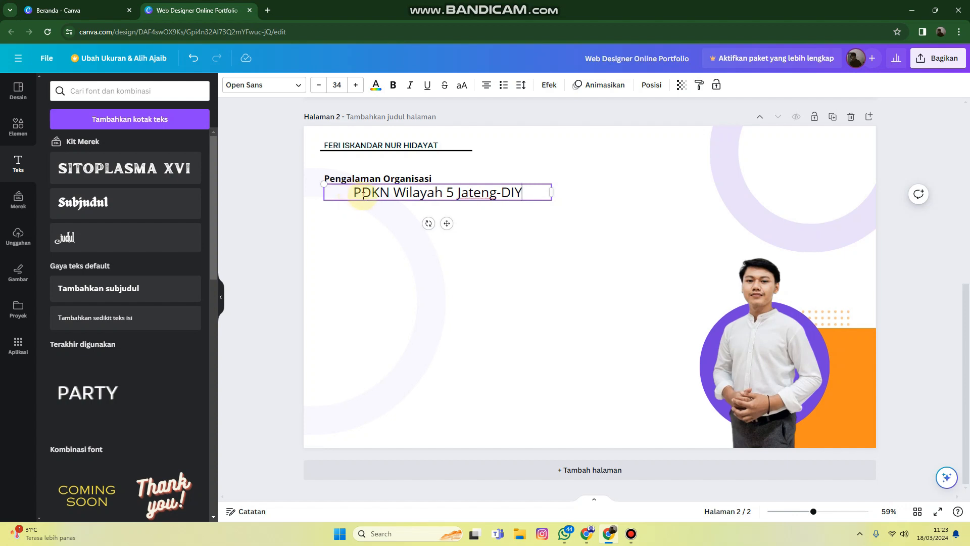
text(-)
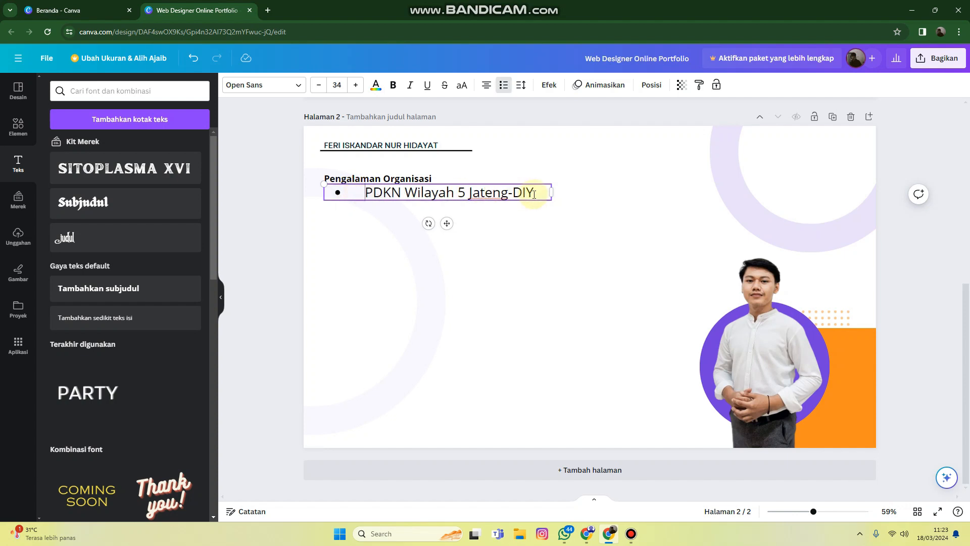
Add a second bullet reading "DKC Pramuka Kab. Cilacap" to the organisation list
key(Return)
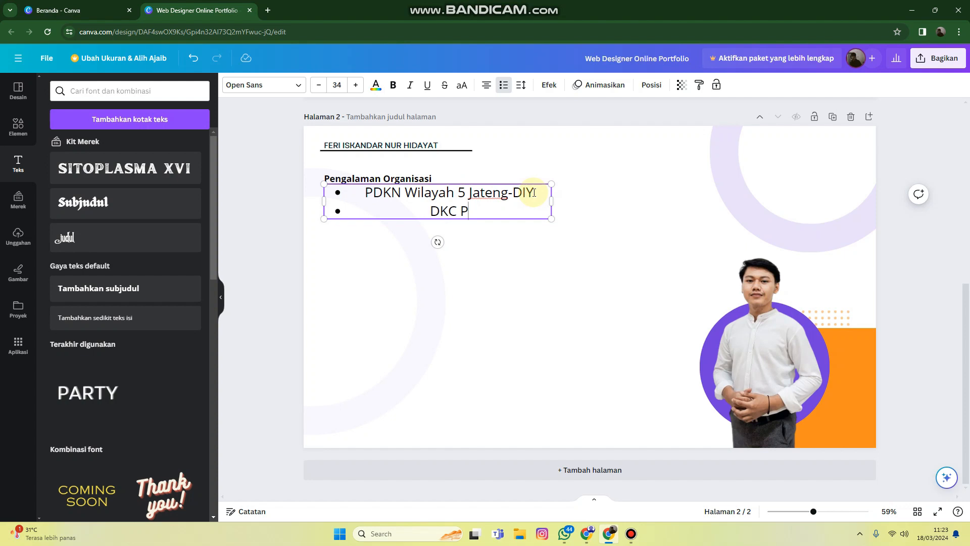
text(DKC Pramuka)
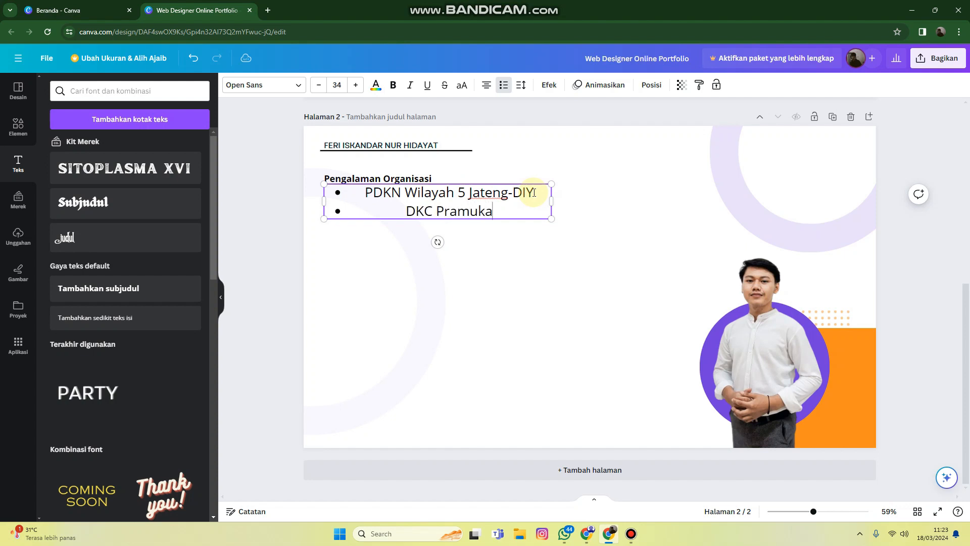
text( Kab.)
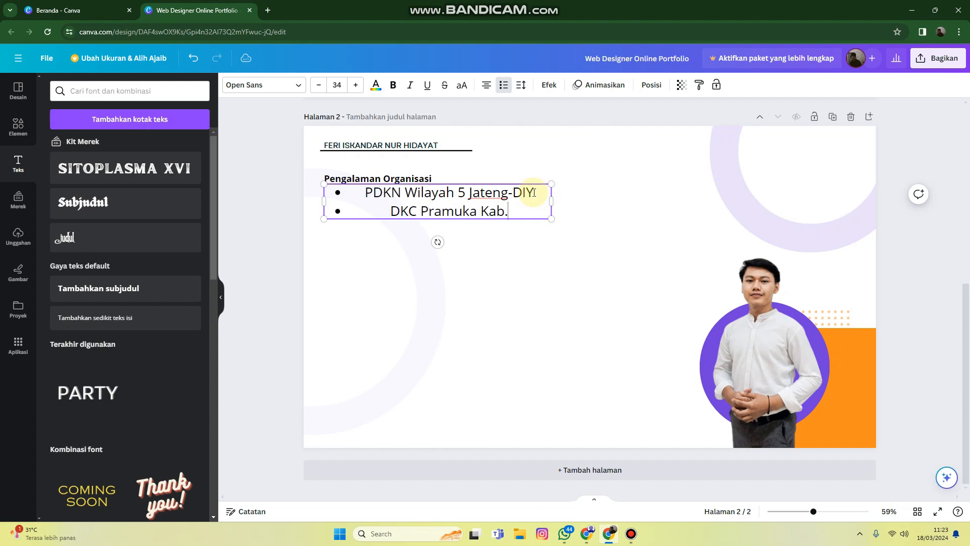
text( Cila)
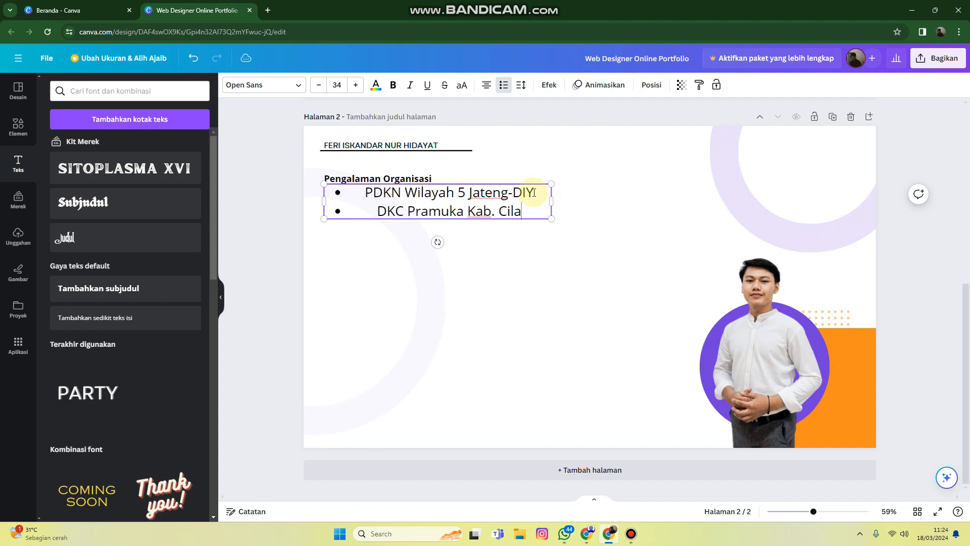
text(cap)
Add a third bullet reading "Forum Genre Karangpucung" to the organisation list
key(Return)
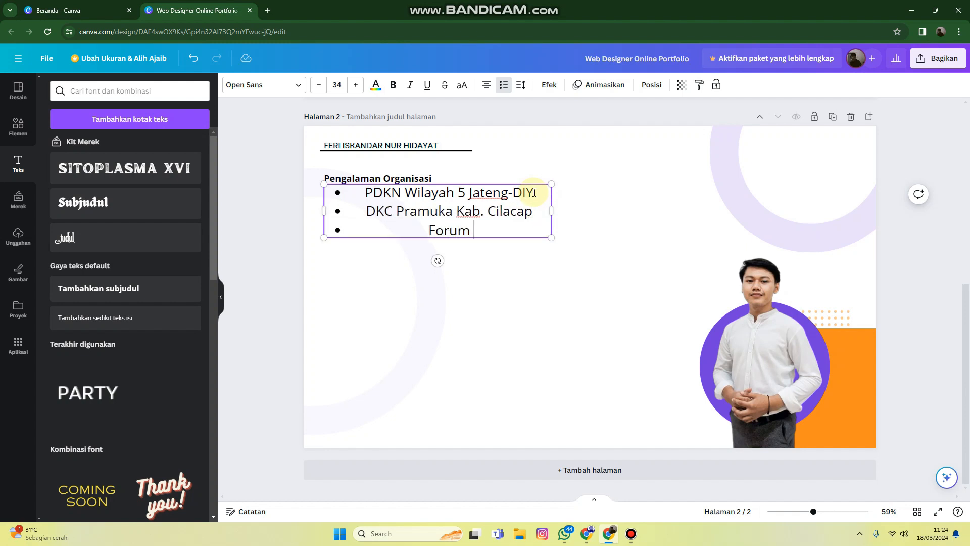
text(Forum Gne)
key(BackSpace)
key(BackSpace)
text(nre )
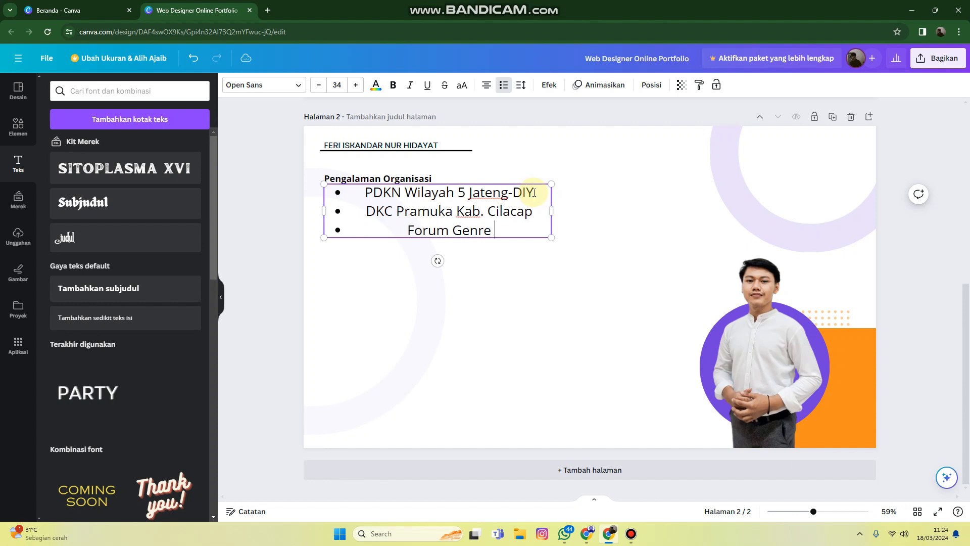
text(KAR)
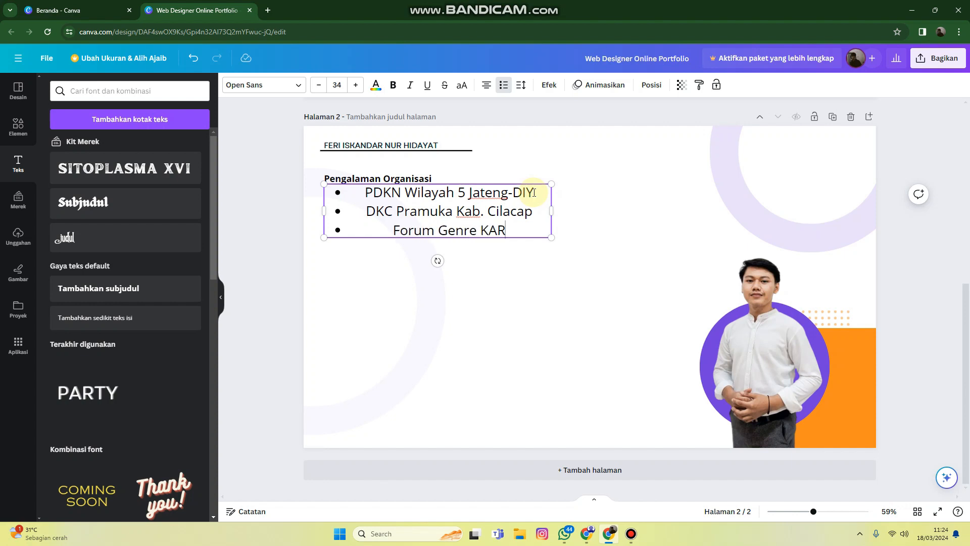
text(ANG)
key(BackSpace)
key(BackSpace)
key(BackSpace)
key(BackSpace)
key(BackSpace)
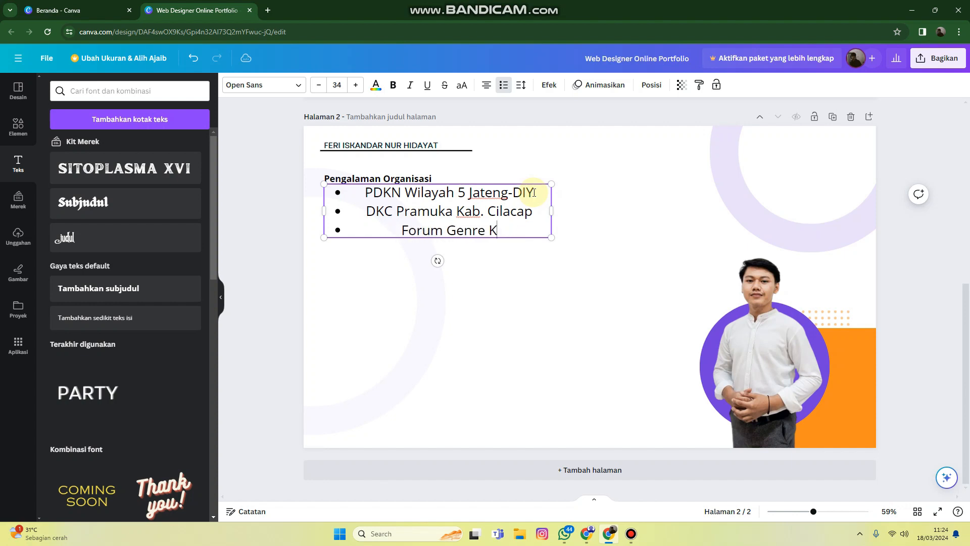
text(aram)
key(BackSpace)
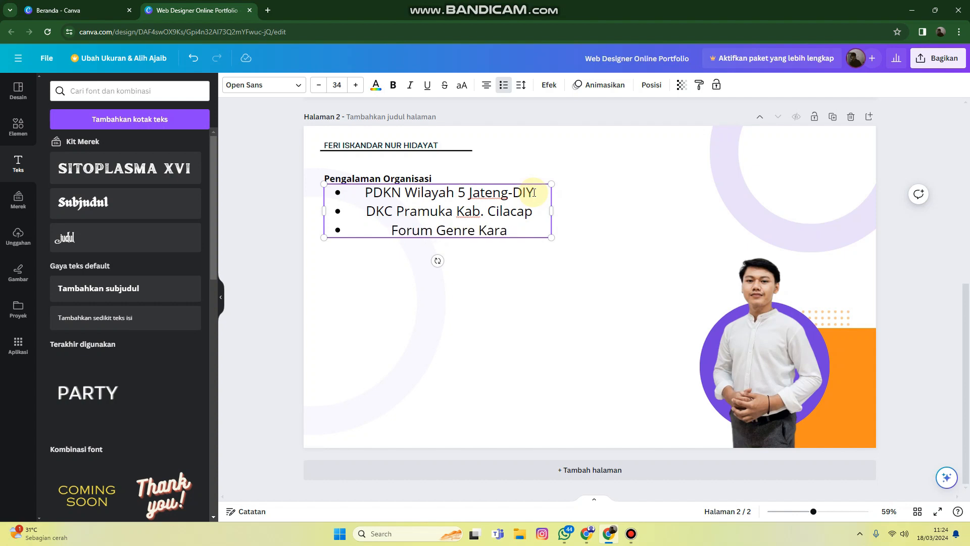
text(ngpucung)
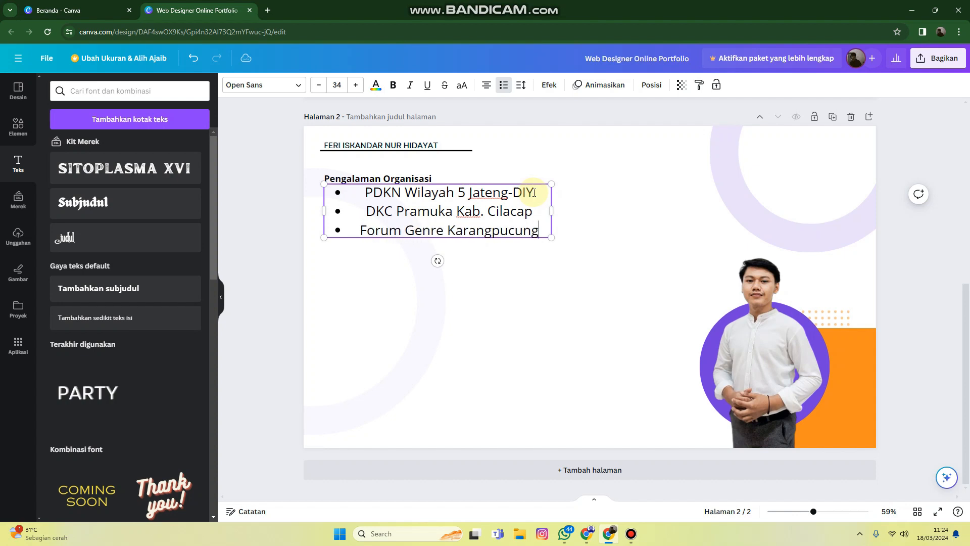
Justify the organisation list and scale it down to a font size of about 17.6 beneath the "Pengalaman Organisasi" subheading
click(399, 274)
click(414, 218)
click(485, 85)
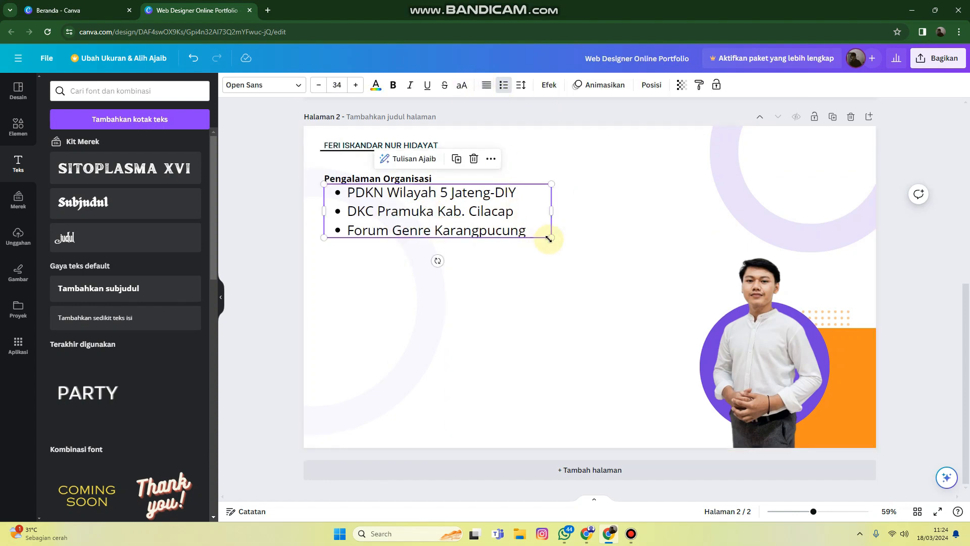
drag(550, 237, 427, 211)
click(531, 223)
double_click(411, 210)
click(474, 227)
click(425, 211)
Change the organisation list's font to bold Garet and enlarge its text to about size 19.9
click(299, 86)
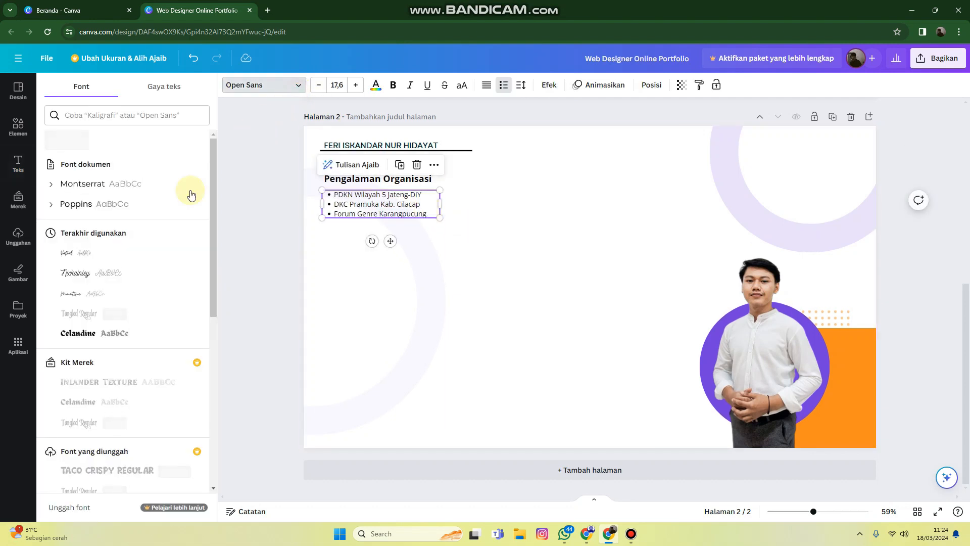
click(112, 193)
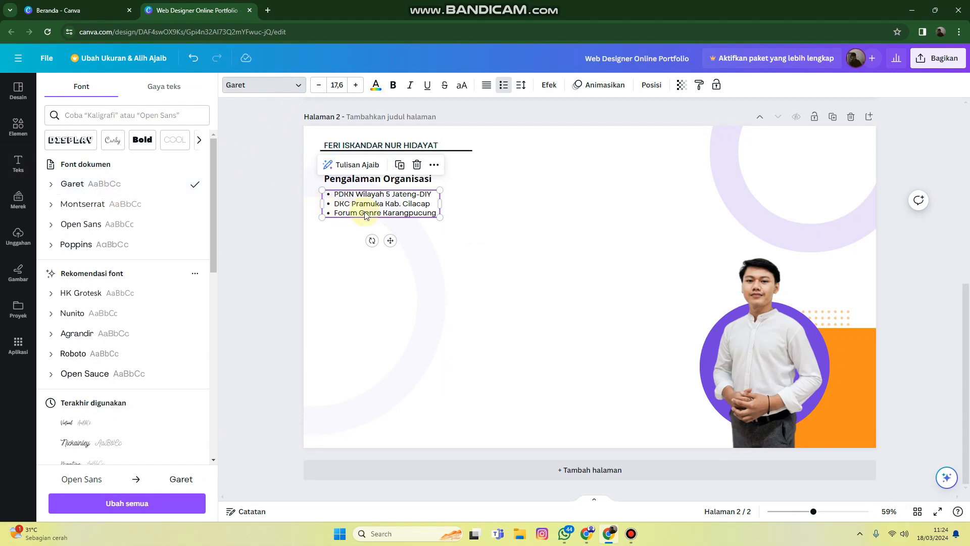
click(394, 89)
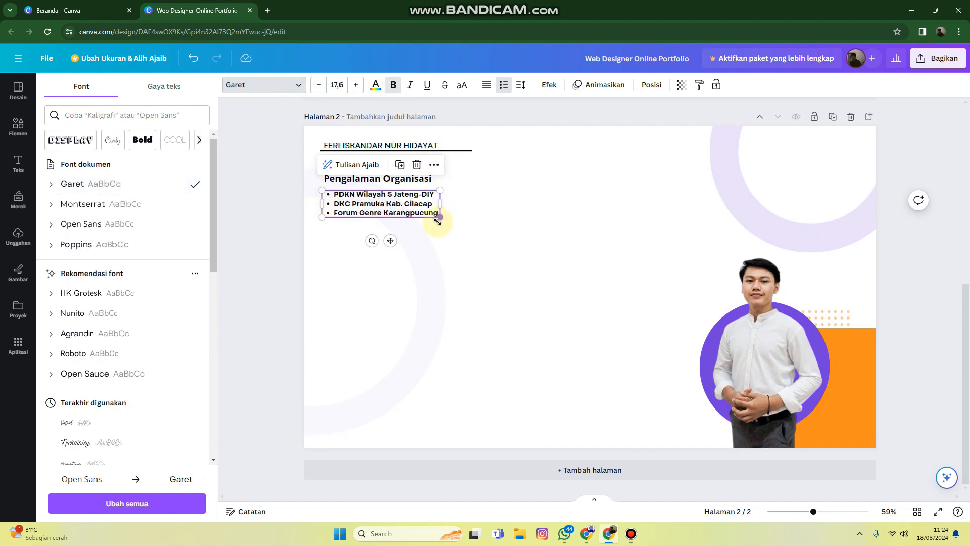
drag(438, 217, 455, 223)
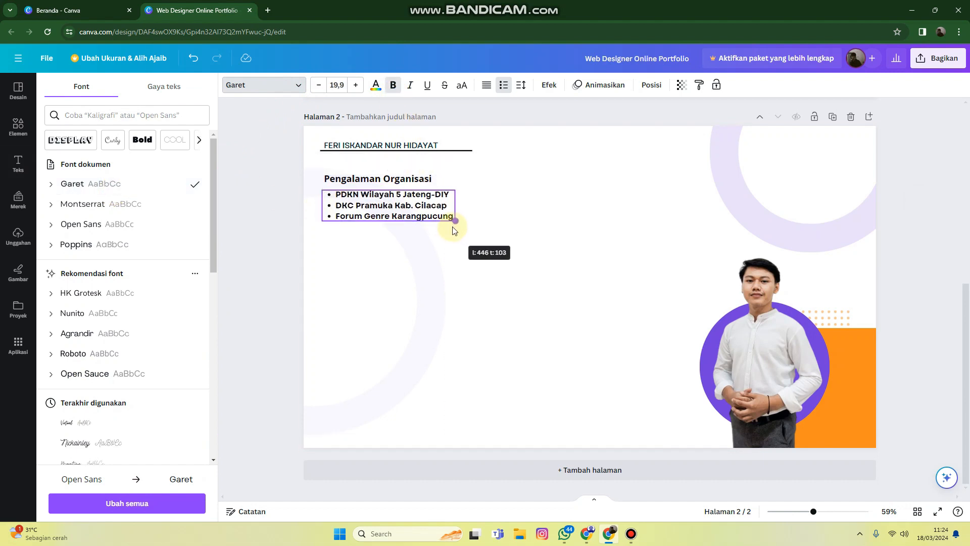
Enlarge the "Pengalaman Organisasi" subheading to about size 26.4 and colour it with the document's orange
click(418, 181)
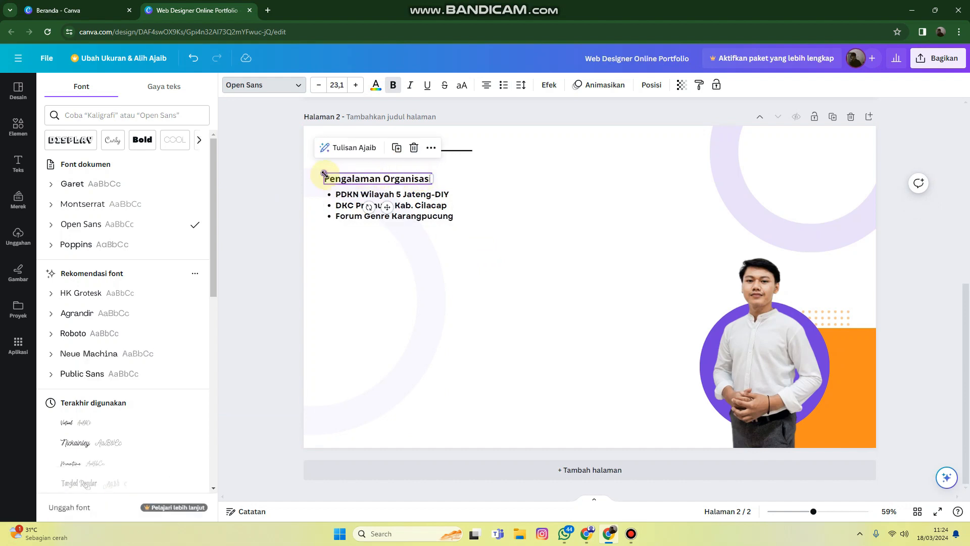
drag(324, 174, 370, 179)
click(376, 86)
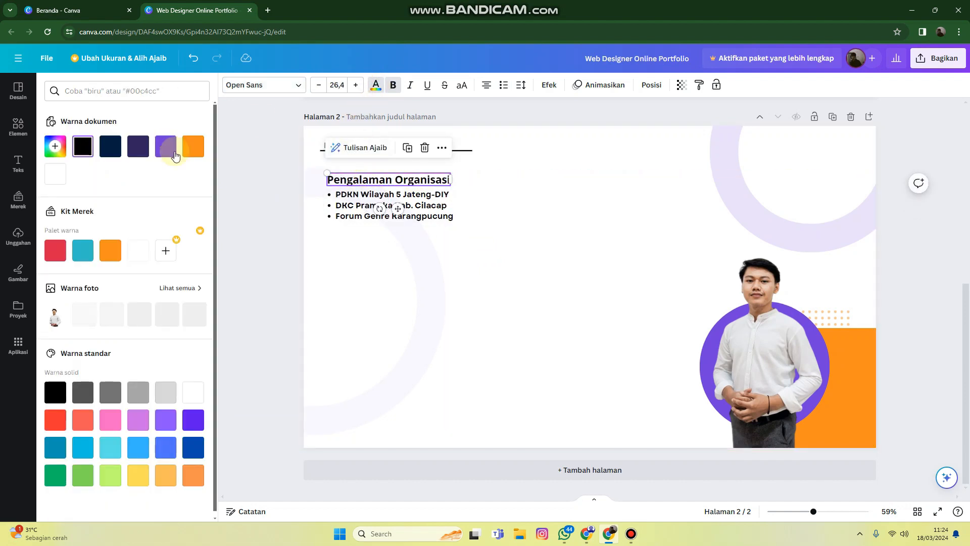
click(193, 146)
click(382, 314)
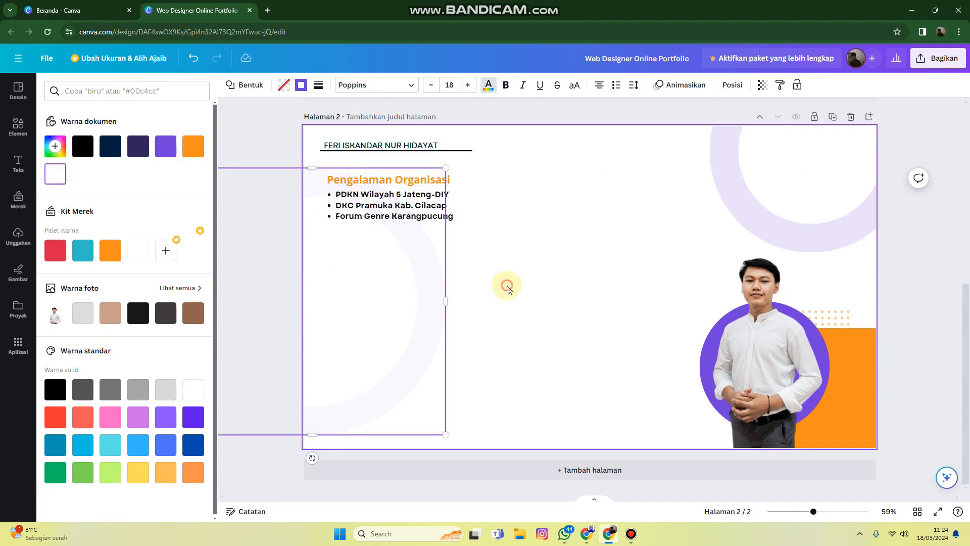
Move the organisation list slightly down from its subheading and set its line spacing to about 1.59
drag(406, 219, 407, 222)
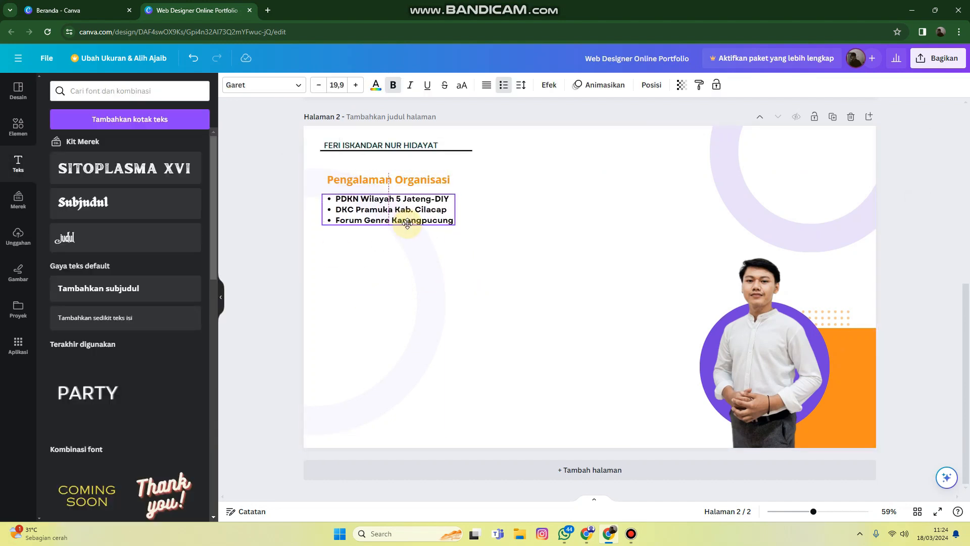
click(521, 85)
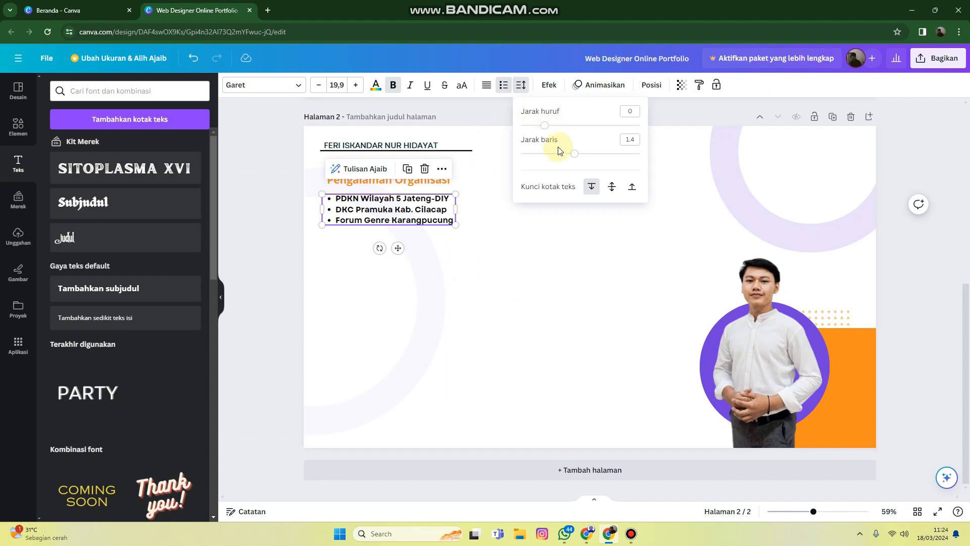
drag(573, 158, 587, 160)
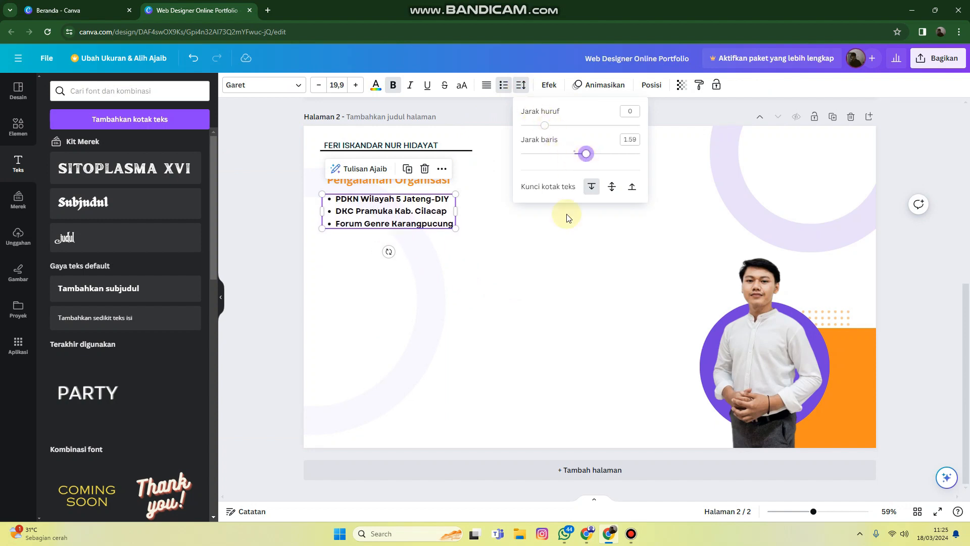
click(558, 238)
Duplicate the "Pengalaman Organisasi" subheading and place the copy below the bulleted list, aligned with the original
click(442, 179)
click(408, 148)
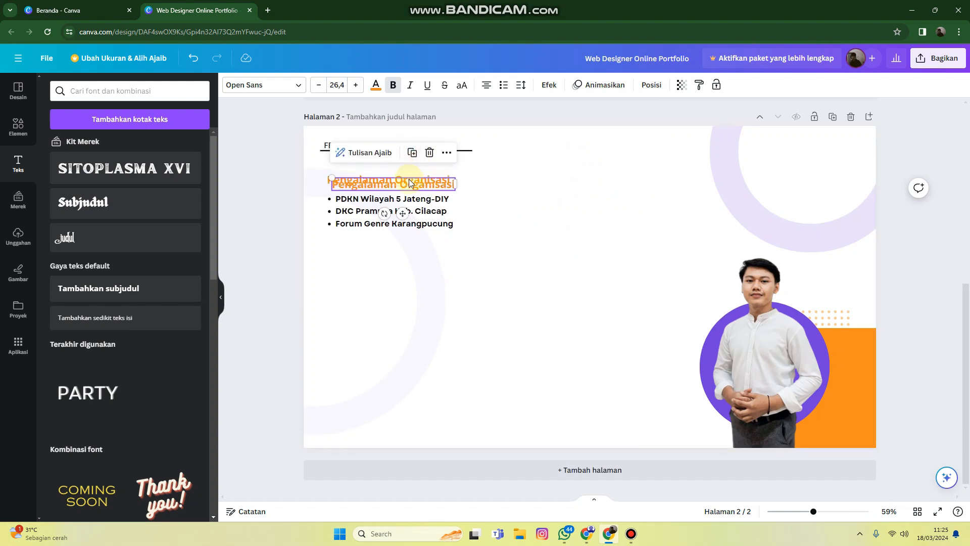
drag(402, 254, 404, 251)
Replace the word "Organisasi" in the duplicated subheading with a new word starting with "B"
double_click(403, 251)
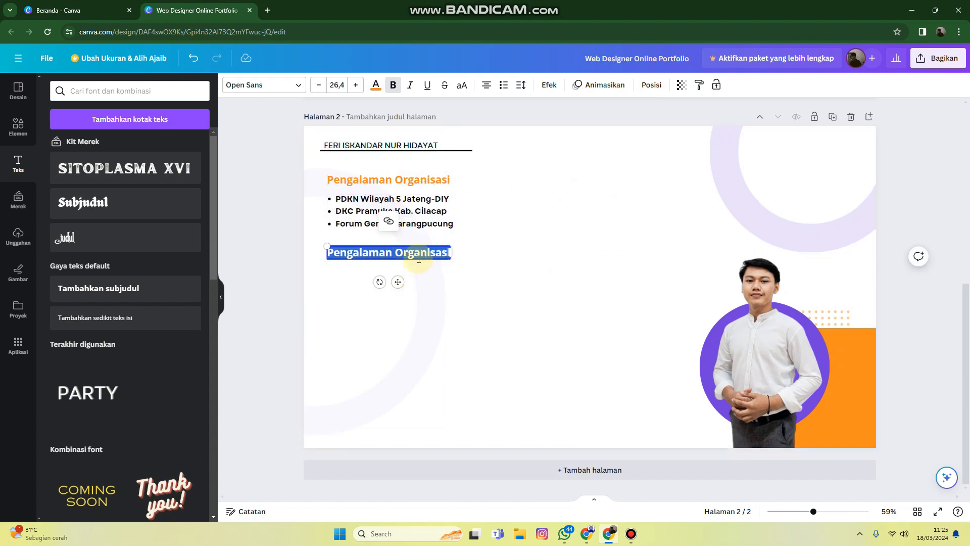
double_click(419, 255)
text(B)
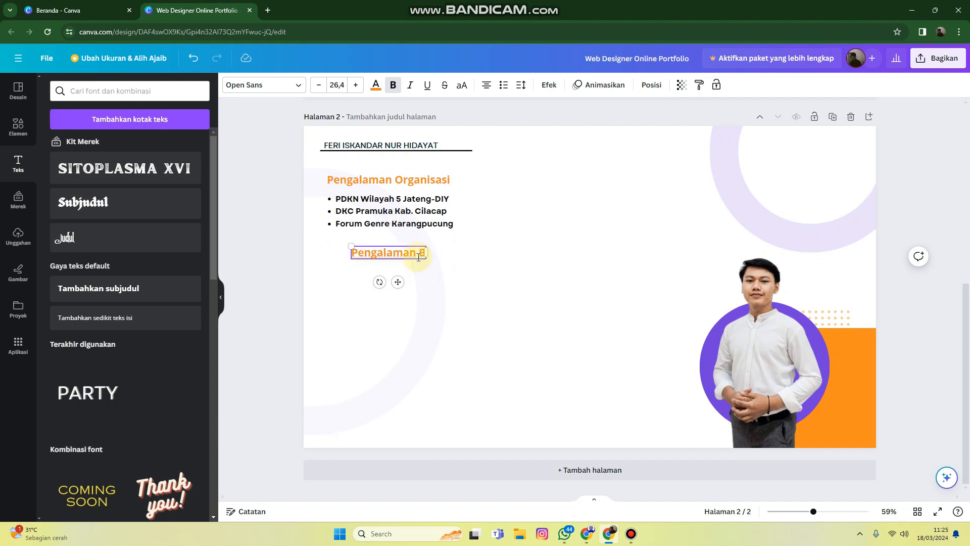
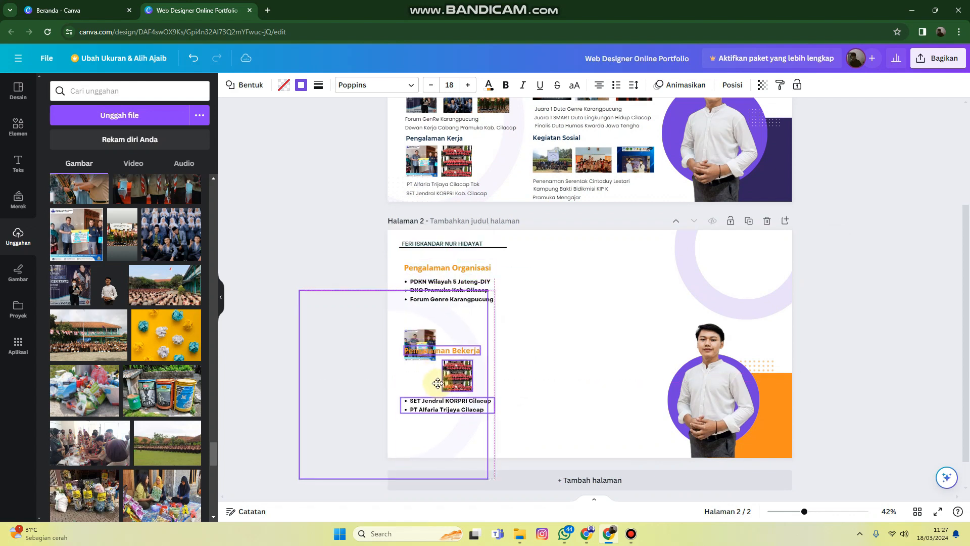
Move the overlapping work photo under the "Pengalaman Bekerja" subheading, level with the other work photo
click(420, 352)
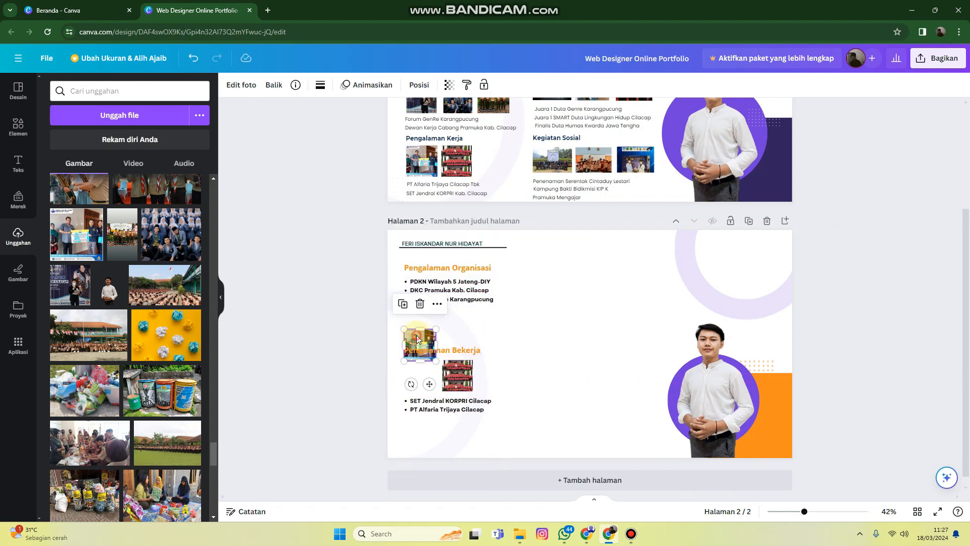
drag(420, 352, 420, 383)
click(538, 355)
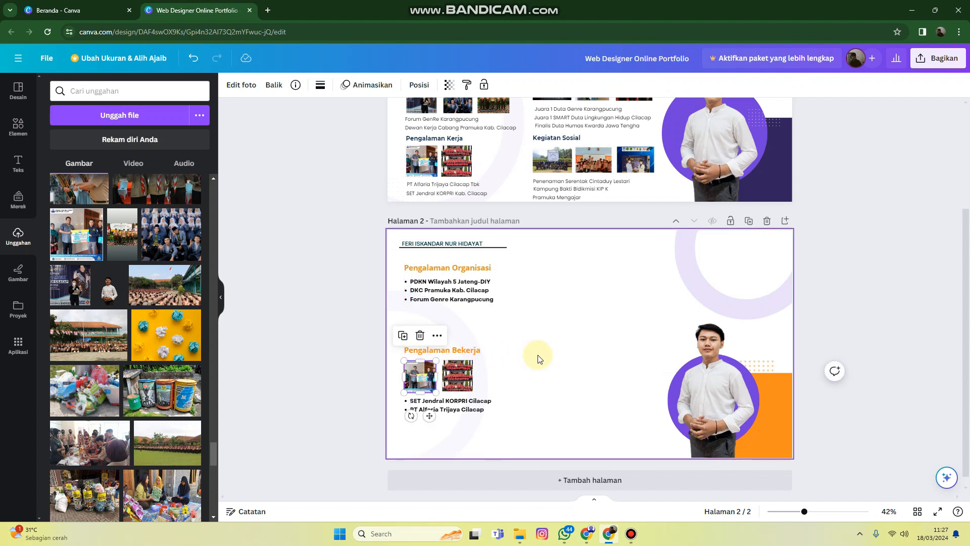
Move the organisation list down to just above "Pengalaman Bekerja", leaving room for photos under its subheading
click(451, 291)
drag(450, 277, 460, 322)
click(536, 291)
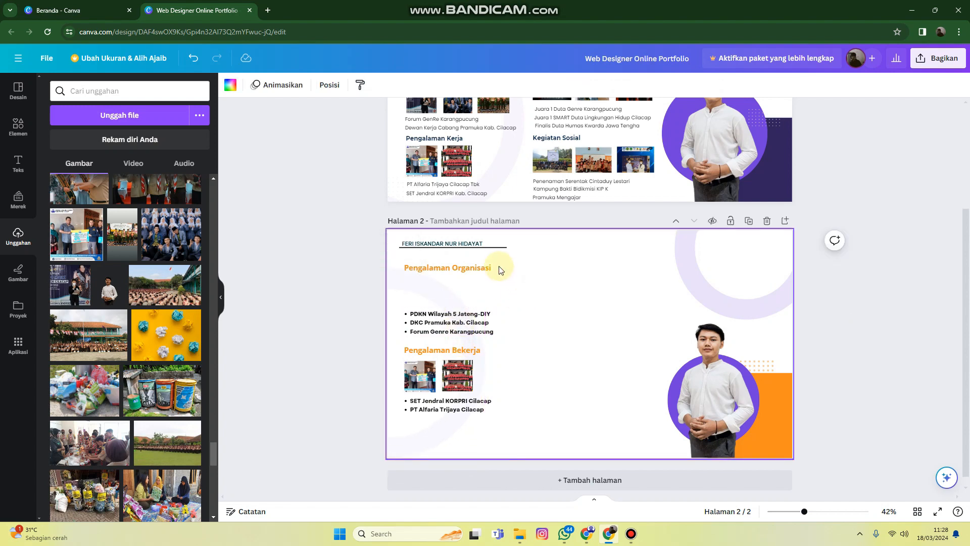
Copy the first "Pengalaman Organisasi" photo from page 1 and place it under the same subheading on page 2
scroll(499, 269, up, 1)
scroll(499, 265, up, 2)
click(422, 249)
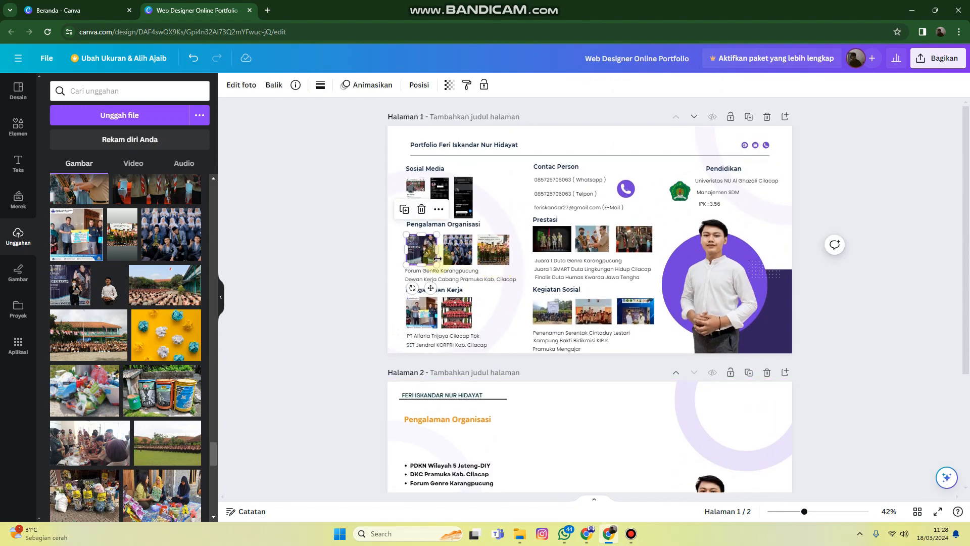
scroll(499, 378, down, 3)
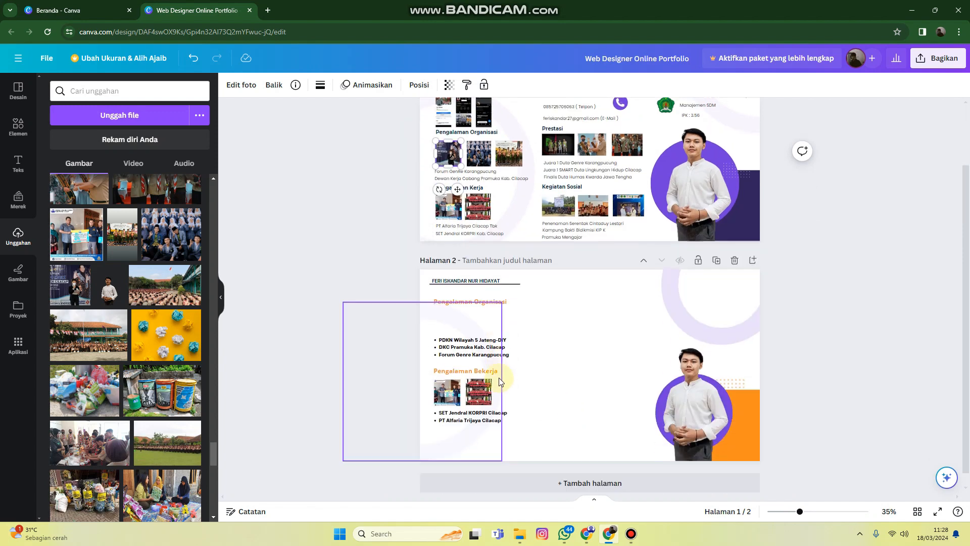
click(503, 311)
key(ctrl+v)
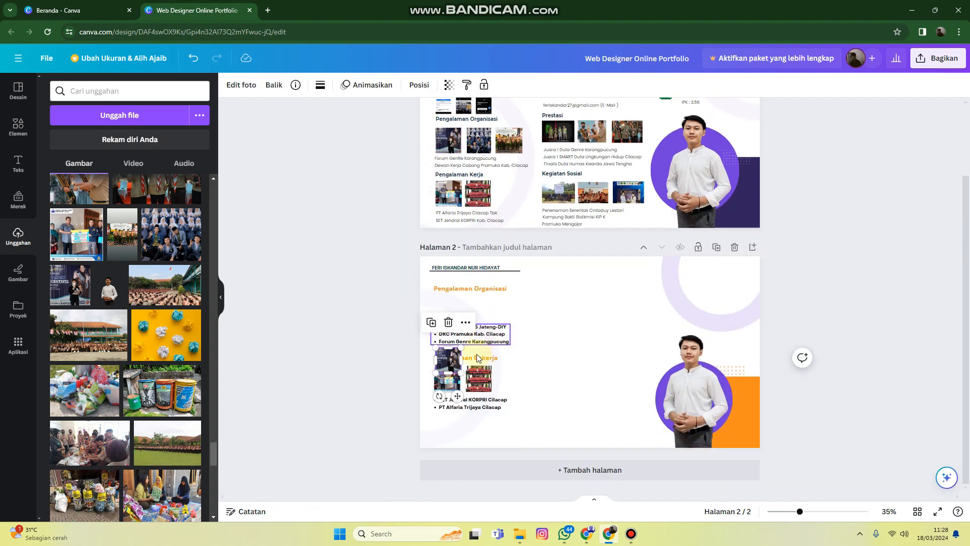
drag(453, 368, 454, 314)
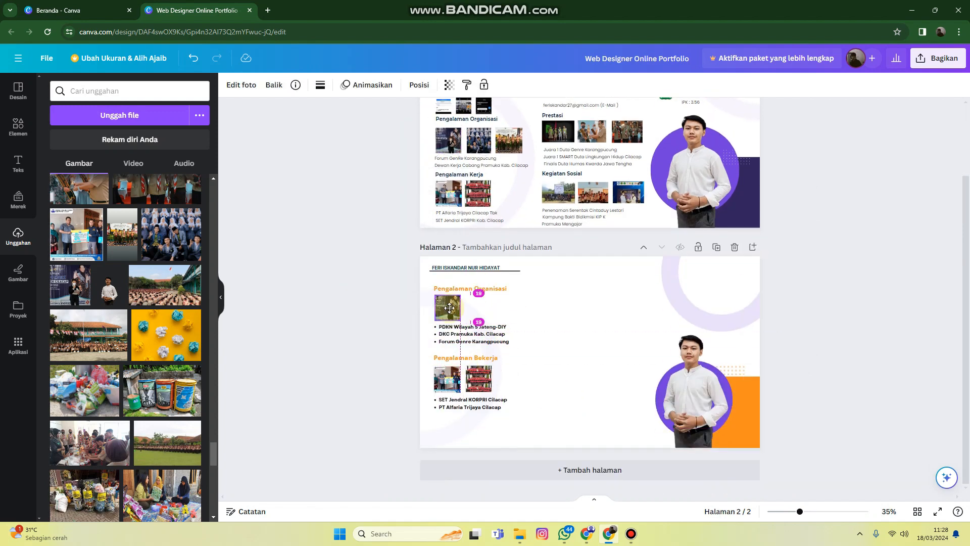
Copy the second organisation photo from page 1 and place it beside the first one on page 2
scroll(475, 228, up, 2)
click(473, 192)
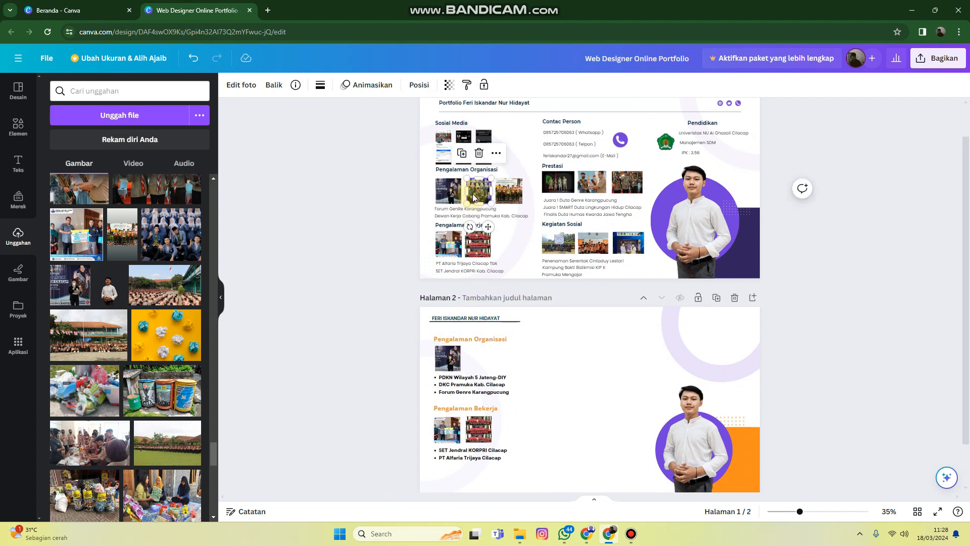
key(ctrl+c)
click(526, 383)
key(ctrl+v)
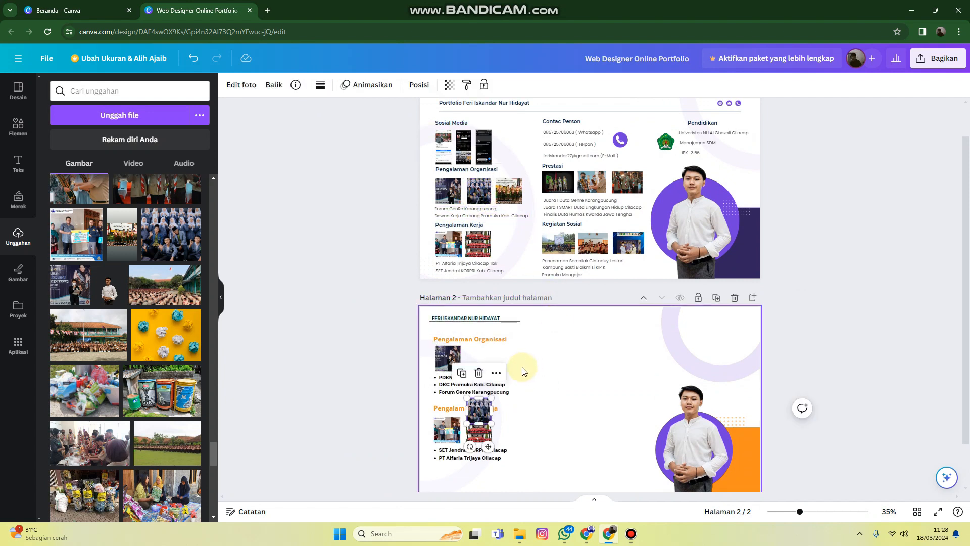
drag(483, 414, 481, 359)
Copy the third organisation photo from page 1 and place it at the end of the photo row on page 2
click(509, 191)
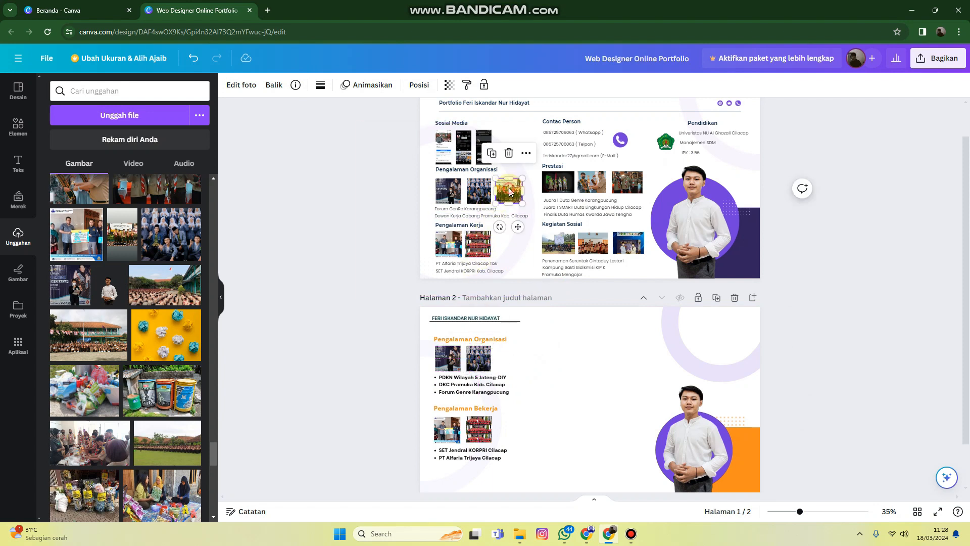
key(ctrl+c)
click(533, 357)
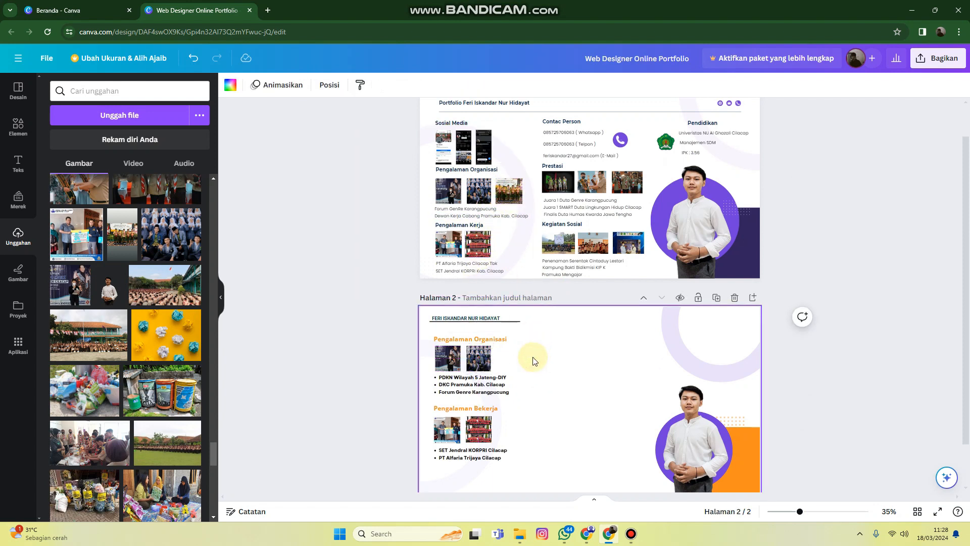
key(ctrl+v)
drag(514, 422, 514, 362)
click(556, 363)
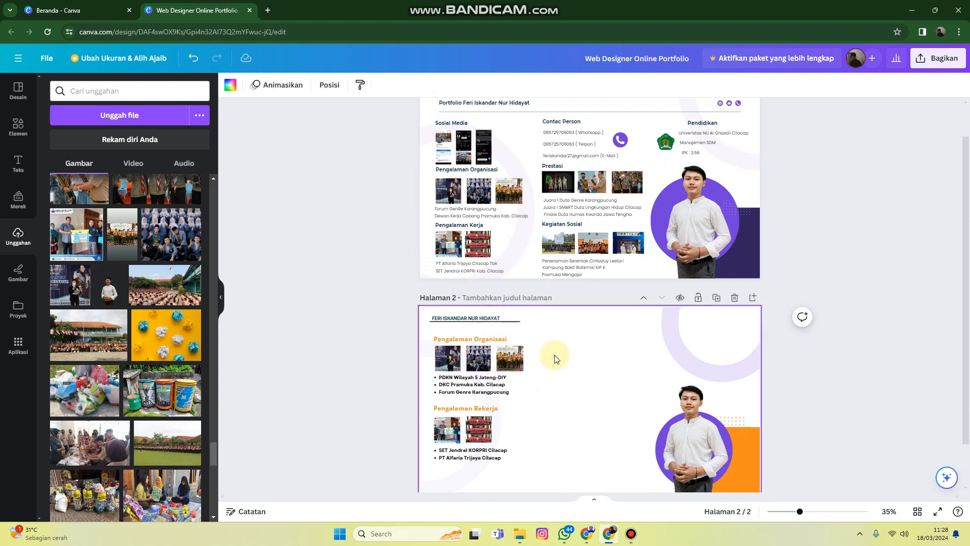
Duplicate page 2's "Pengalaman Organisasi" subheading and place the copy at the page's horizontal centre, level with the original
scroll(556, 356, down, 2)
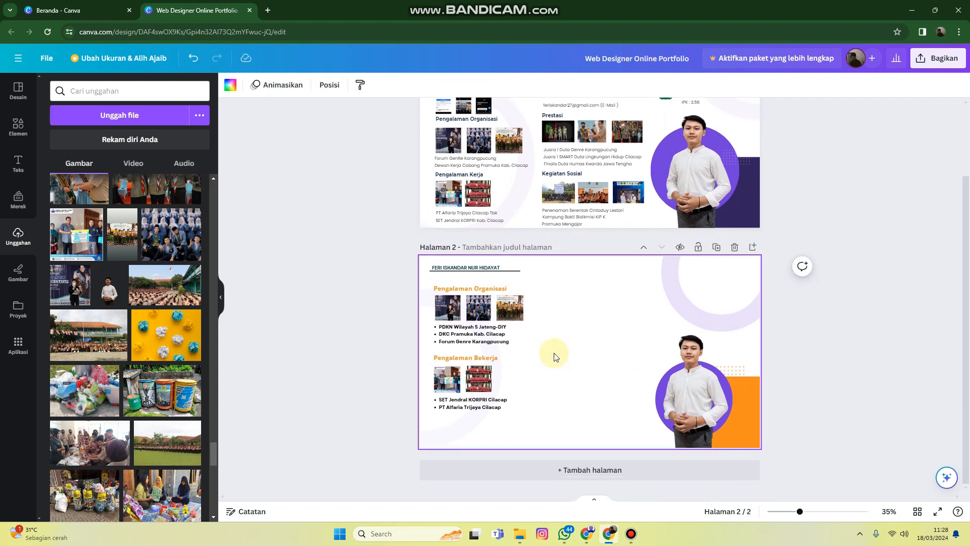
scroll(556, 356, up, 2)
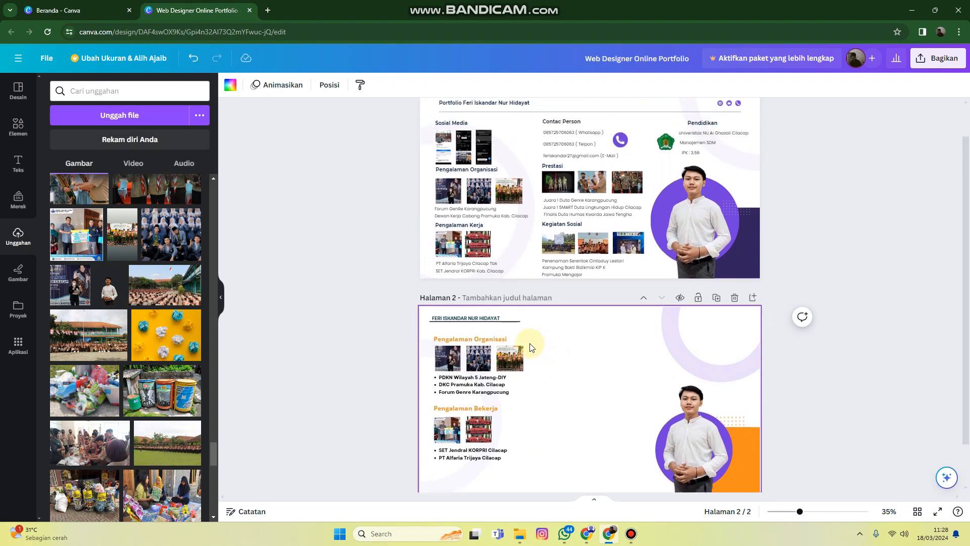
scroll(527, 343, down, 2)
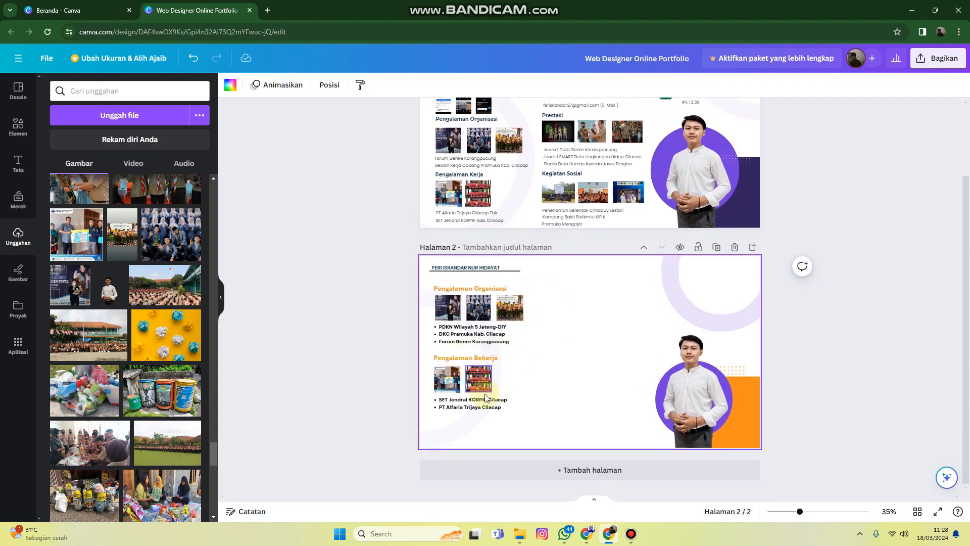
scroll(617, 329, up, 3)
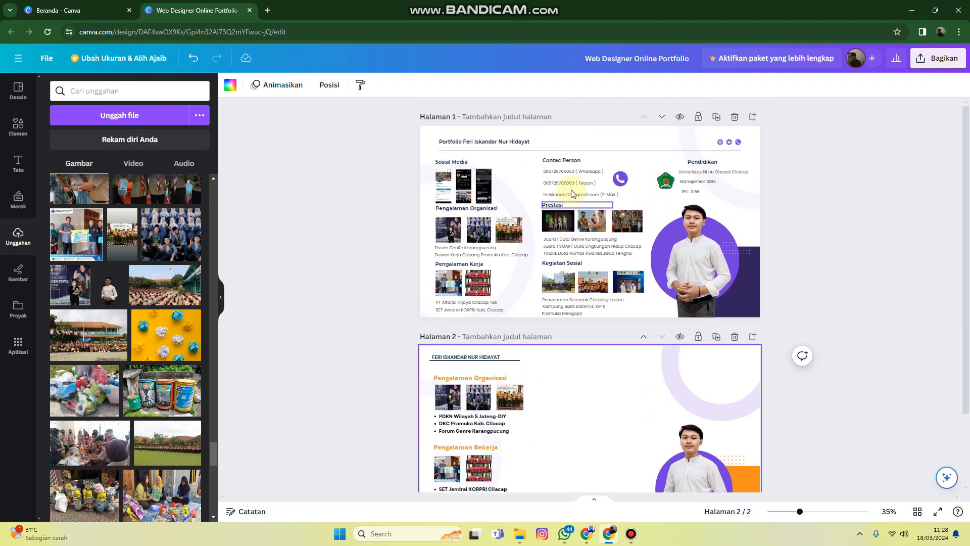
click(570, 162)
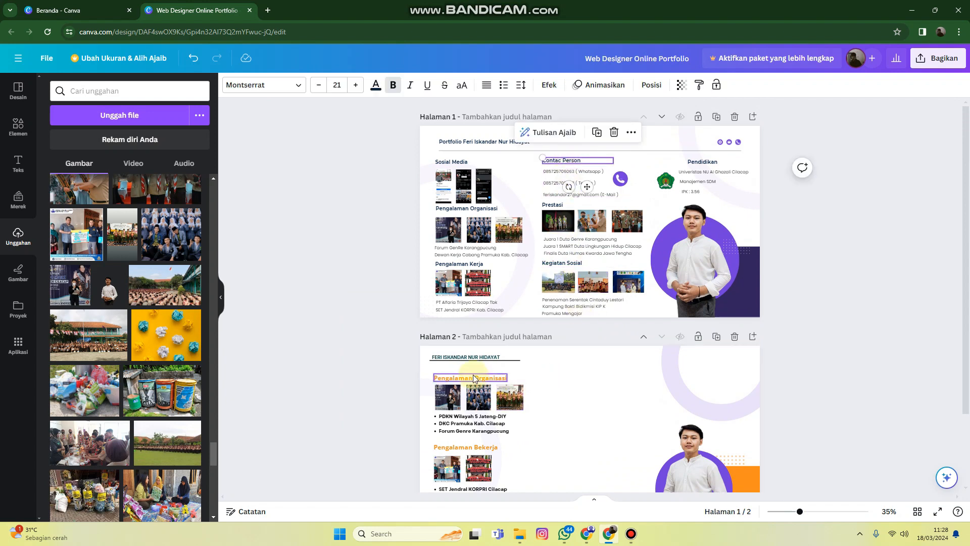
click(472, 376)
key(ctrl+v)
drag(480, 380, 594, 375)
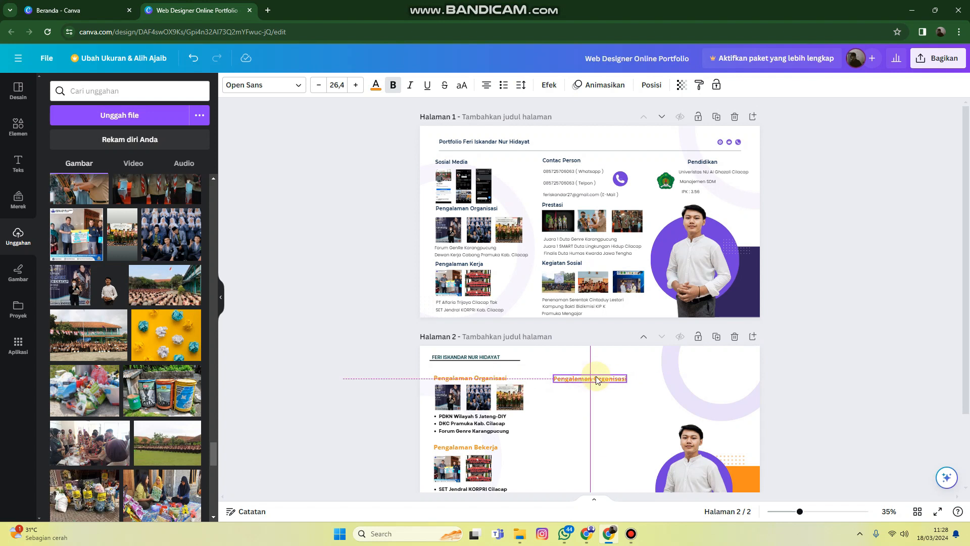
Replace the copied subheading's text with "Contac Person" and nudge it slightly into place
double_click(593, 375)
text(Contac)
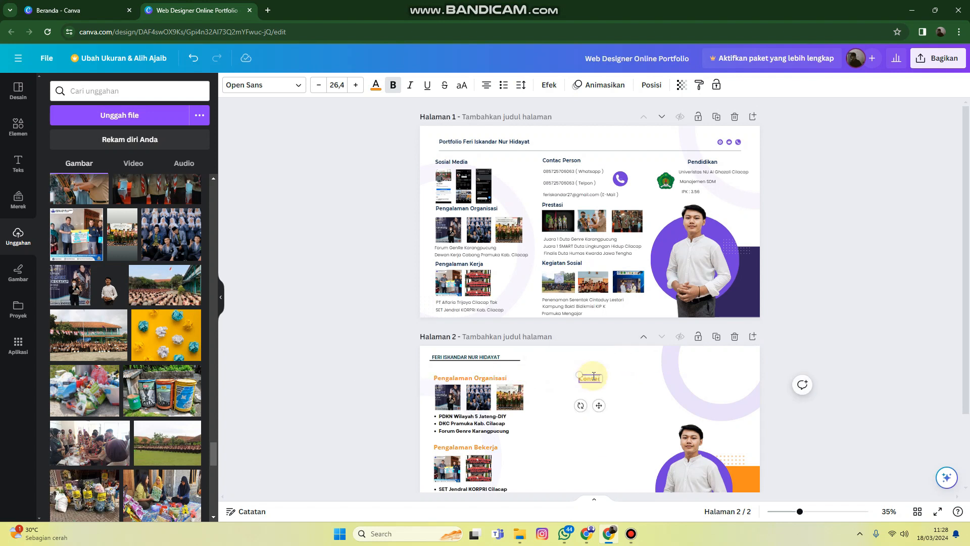
text( Person)
click(615, 399)
drag(589, 382, 594, 380)
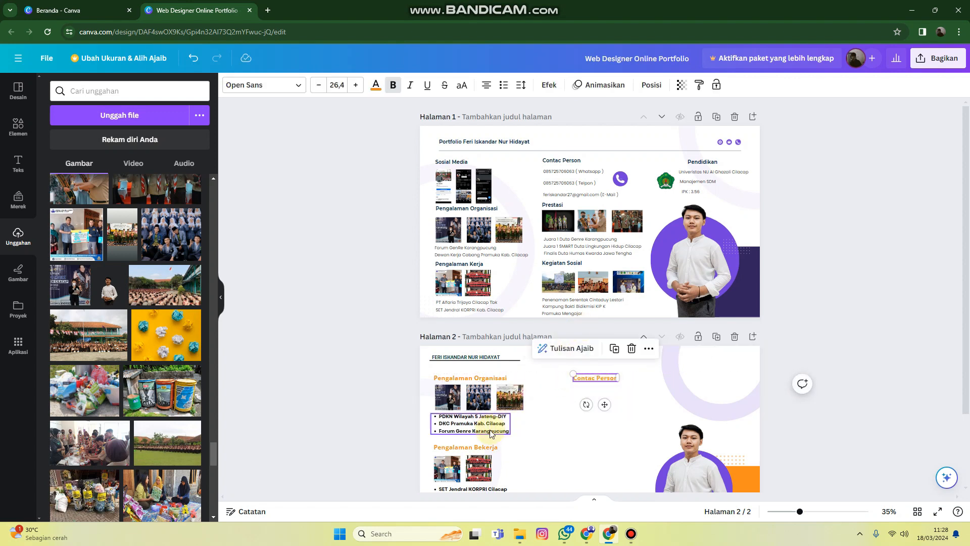
Duplicate the organisation list and place the copy beneath the "Contac Person" subheading, aligned with its left edge
click(489, 428)
click(486, 389)
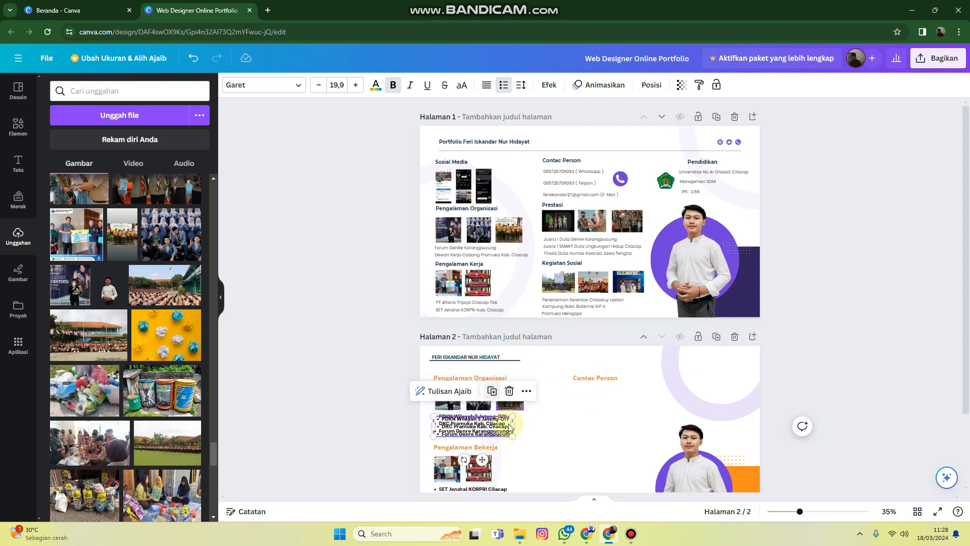
drag(505, 429, 624, 397)
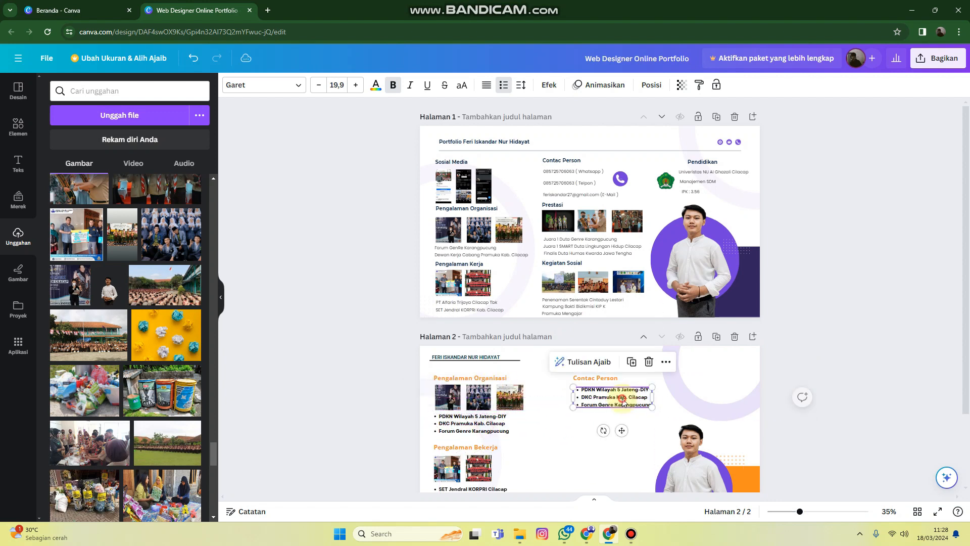
Replace the copied list's text with three bullets: the "Whatsapp" number, the "Telpon" number and the e-mail address
click(625, 397)
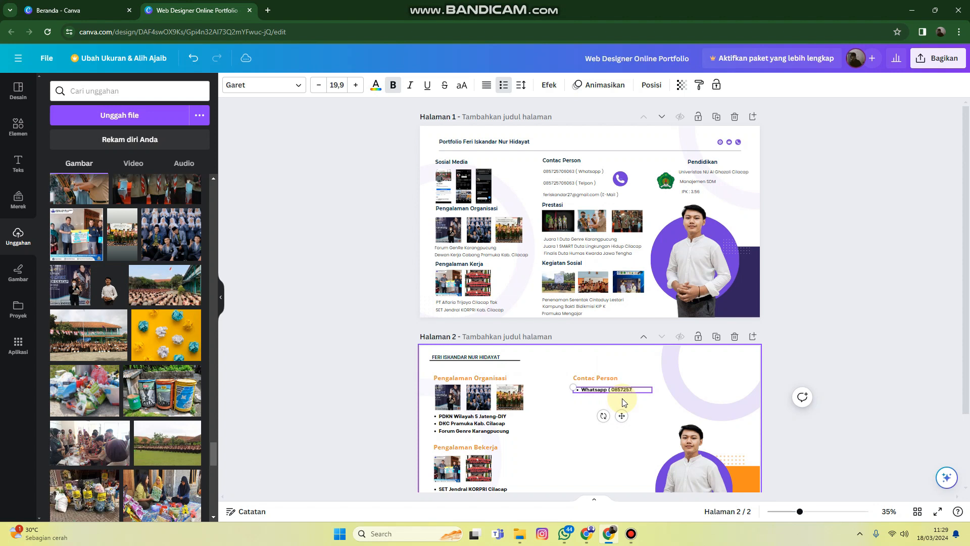
key(Return)
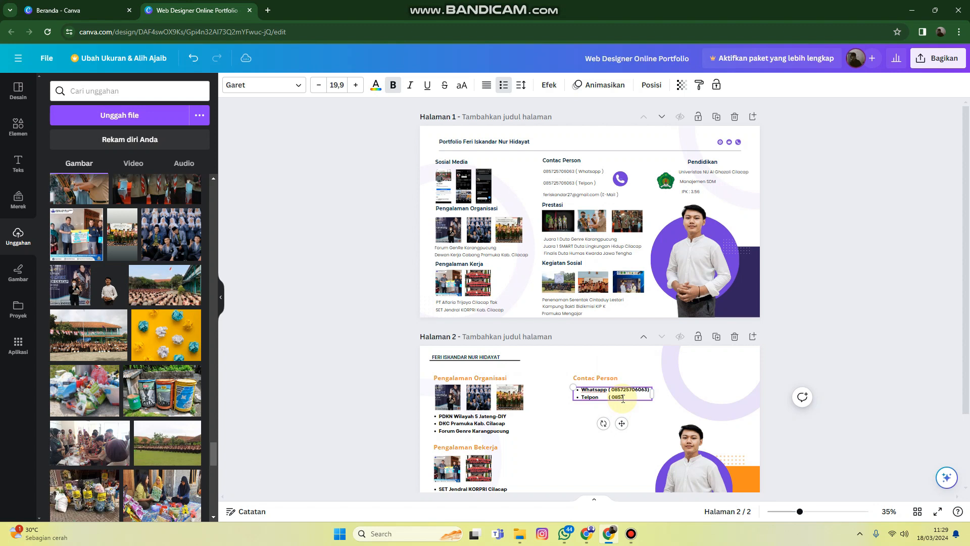
text(06063)
key(Return)
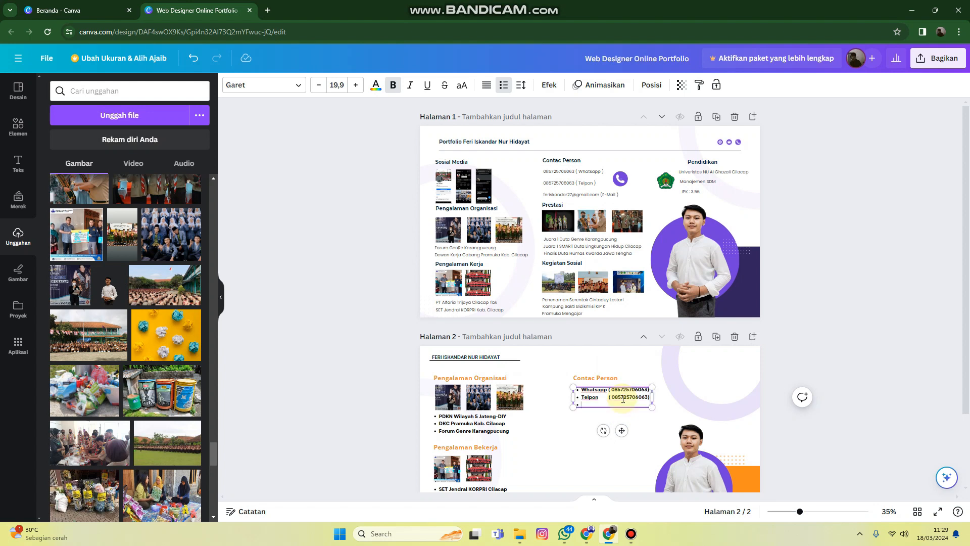
click(812, 453)
Shift the pale purple ring in page 2's upper corner slightly outward, away from the contact list
click(728, 397)
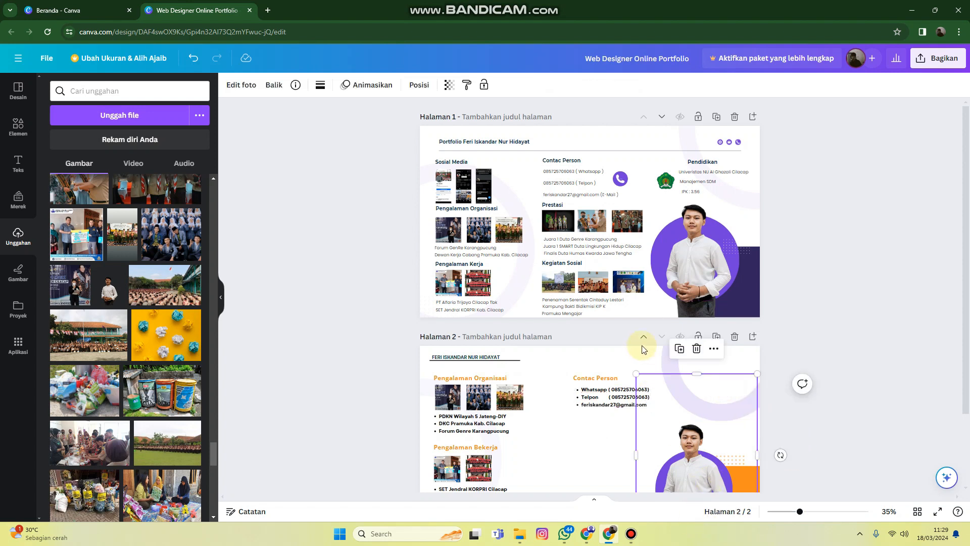
click(671, 356)
drag(669, 362, 681, 357)
click(603, 390)
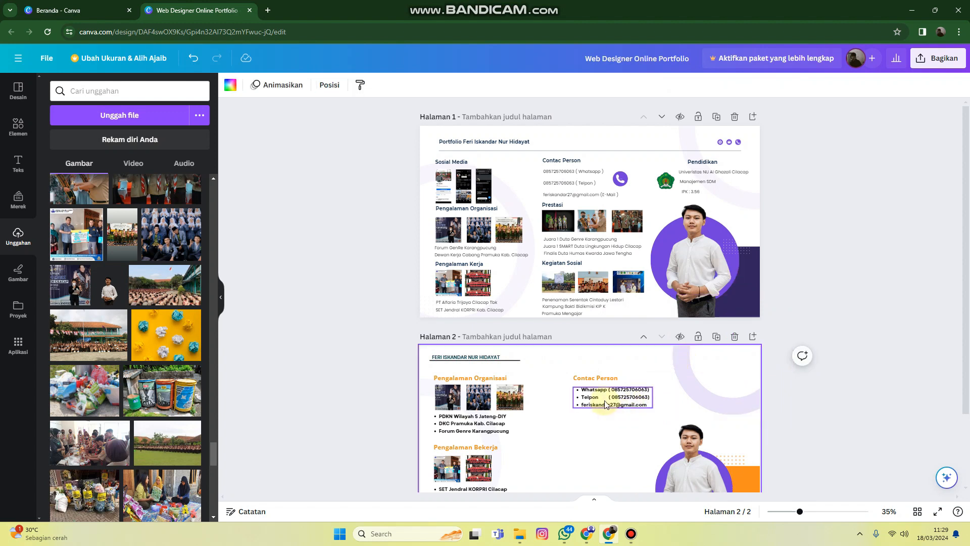
Duplicate the "Contac Person" subheading and place the copy below the contact list, aligned with the original
scroll(602, 389, down, 2)
click(592, 289)
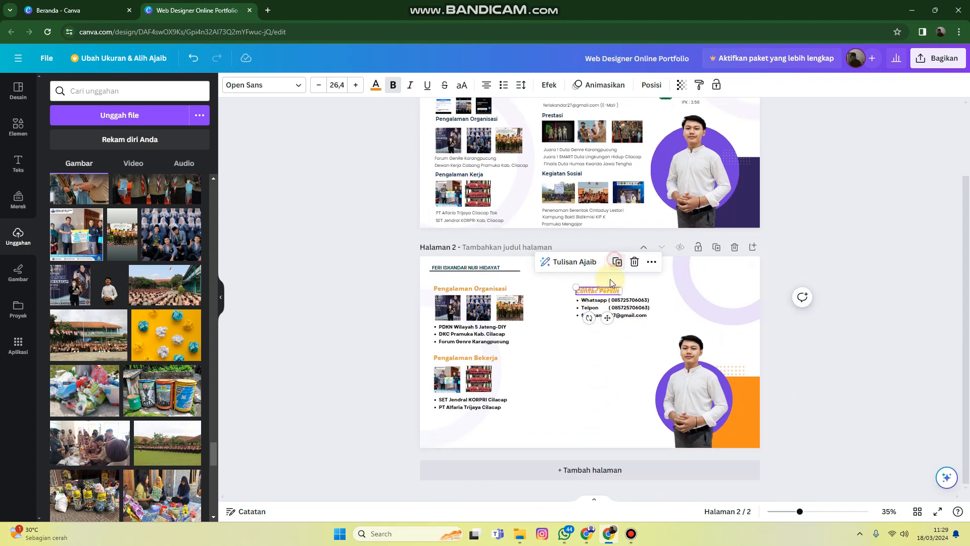
drag(602, 290, 601, 330)
Change the duplicated subheading's text to "Prestasi" and align its left edge with the "Contac Person" subheading
double_click(602, 330)
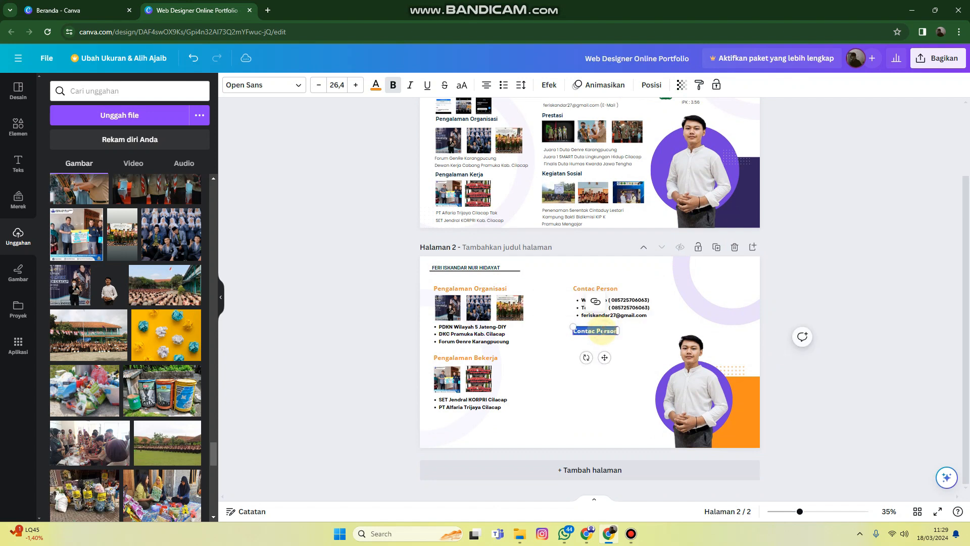
key(BackSpace)
text(Prestasi)
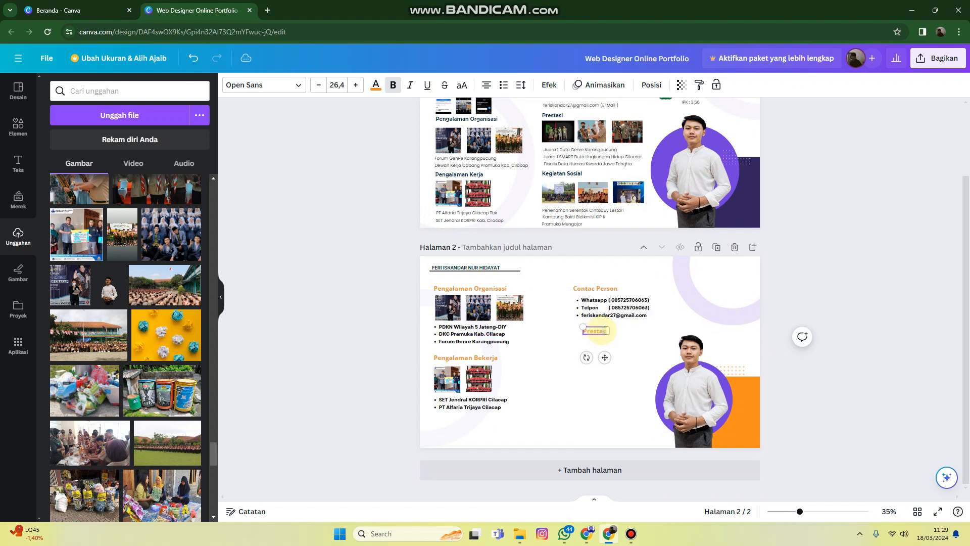
click(638, 332)
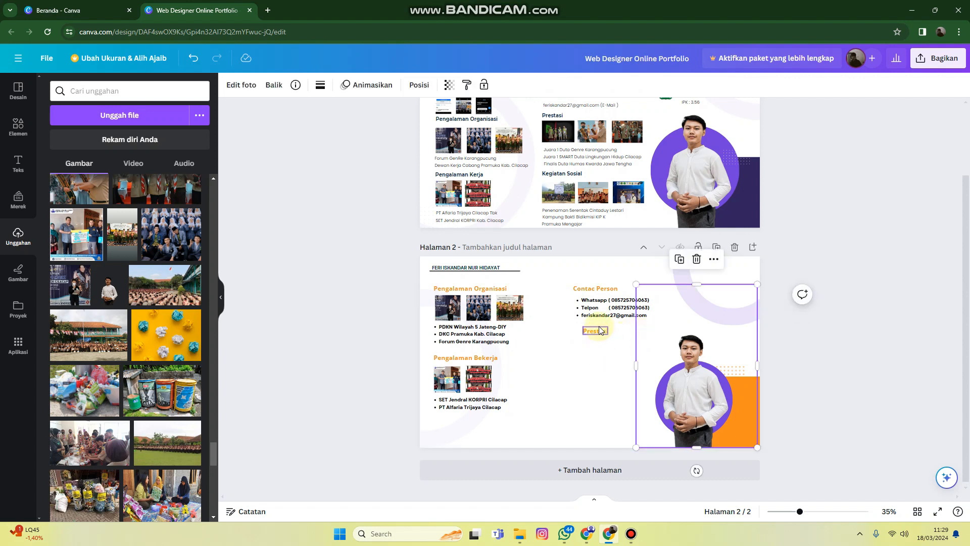
click(597, 334)
drag(597, 335, 585, 331)
click(588, 340)
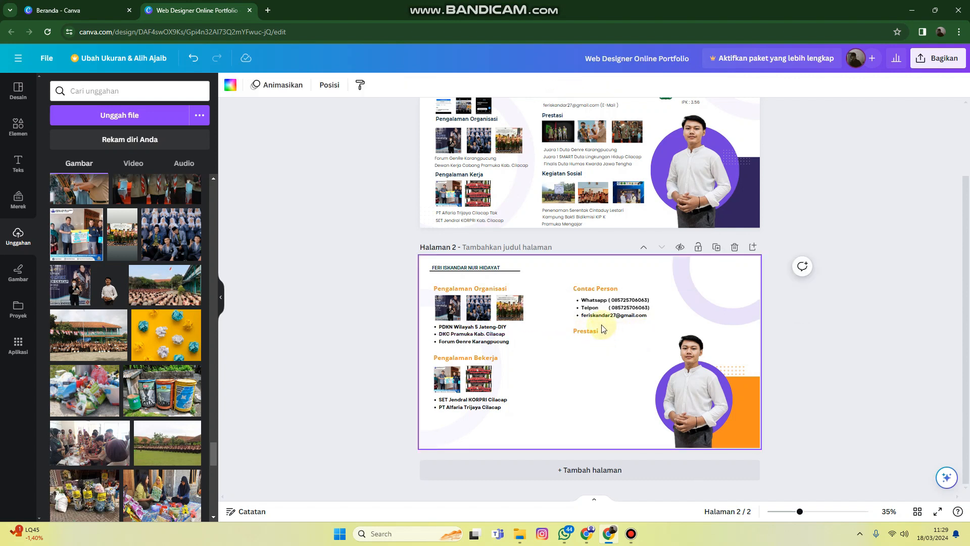
Increase the line spacing of the contact details list on page 2 to 1.89
click(598, 311)
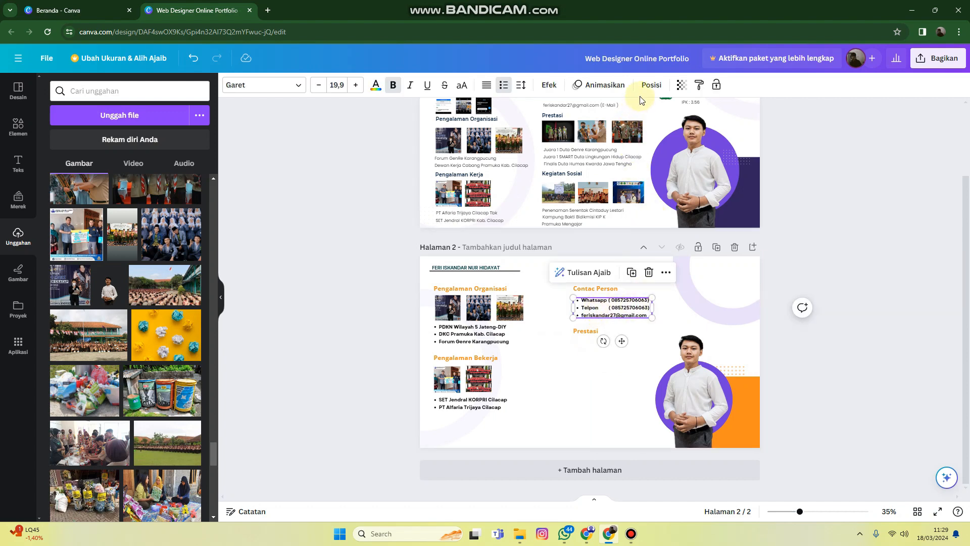
click(657, 85)
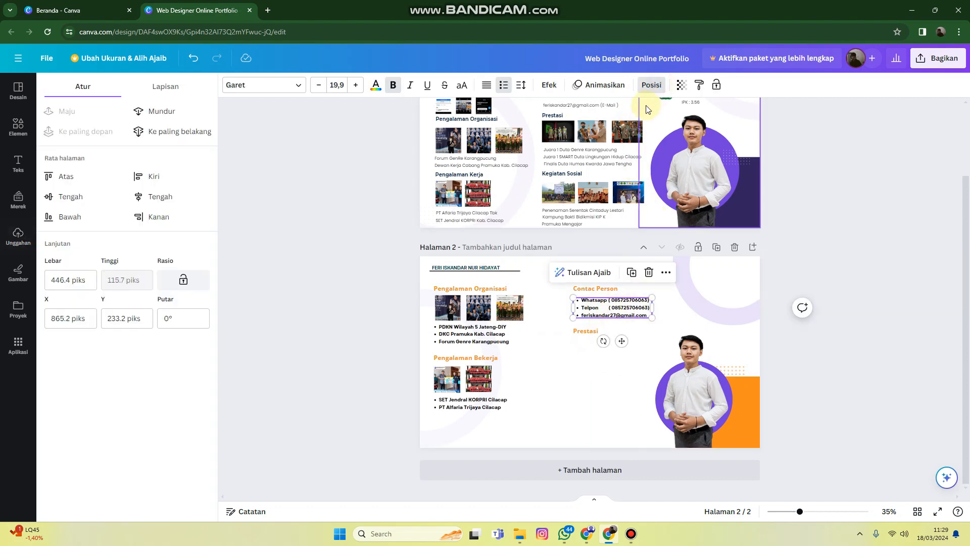
click(607, 85)
click(549, 85)
click(521, 85)
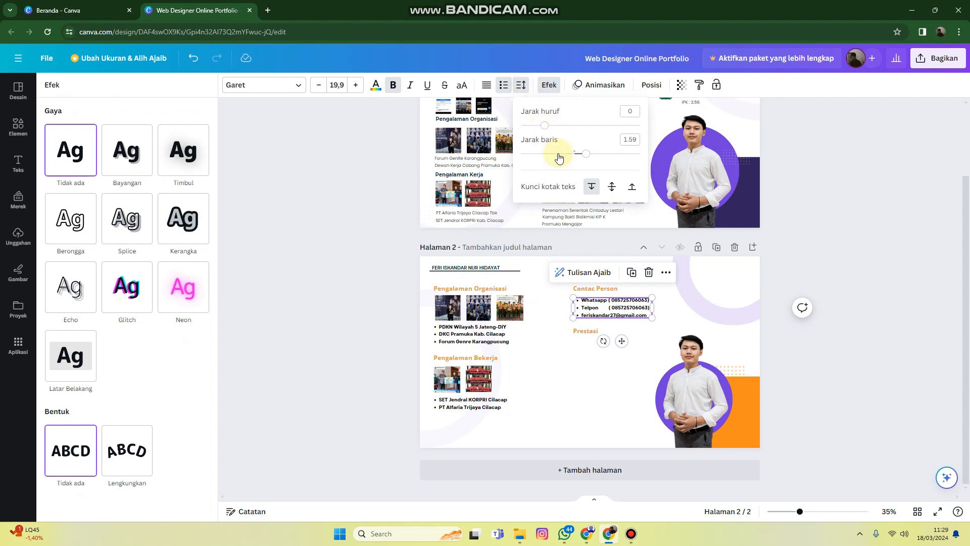
drag(575, 154, 603, 154)
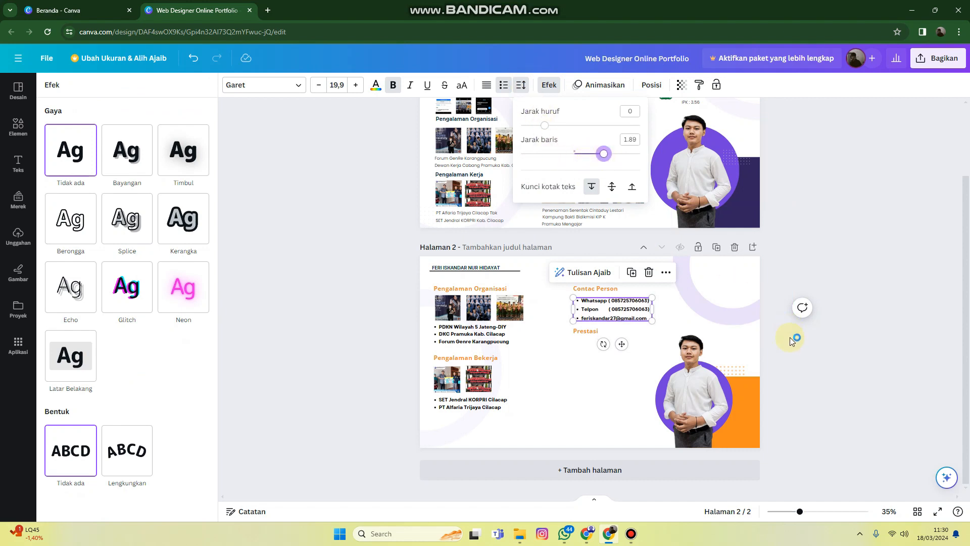
click(585, 396)
click(581, 396)
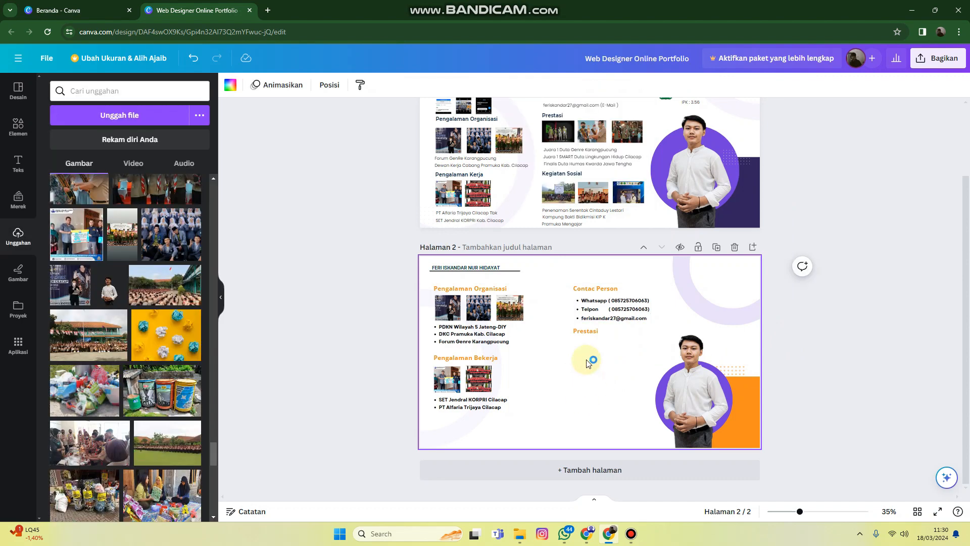
Duplicate the contact details list and place the copy below the "Prestasi" subheading
click(627, 311)
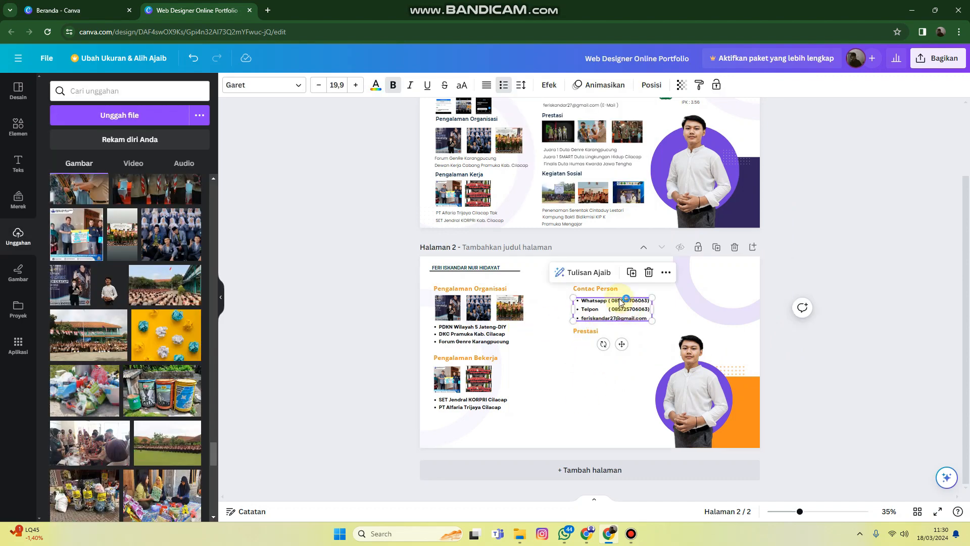
click(629, 276)
drag(612, 308, 609, 342)
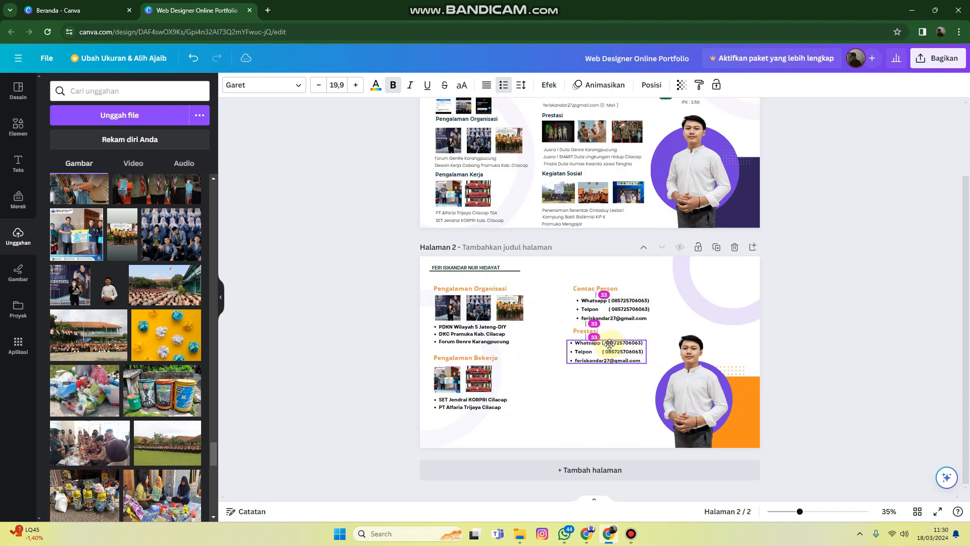
Replace the copied list's text with a first bullet reading "Juara 1 Duta Genre Karangpucung"
double_click(610, 342)
text(Juara 1 Duta Genre K)
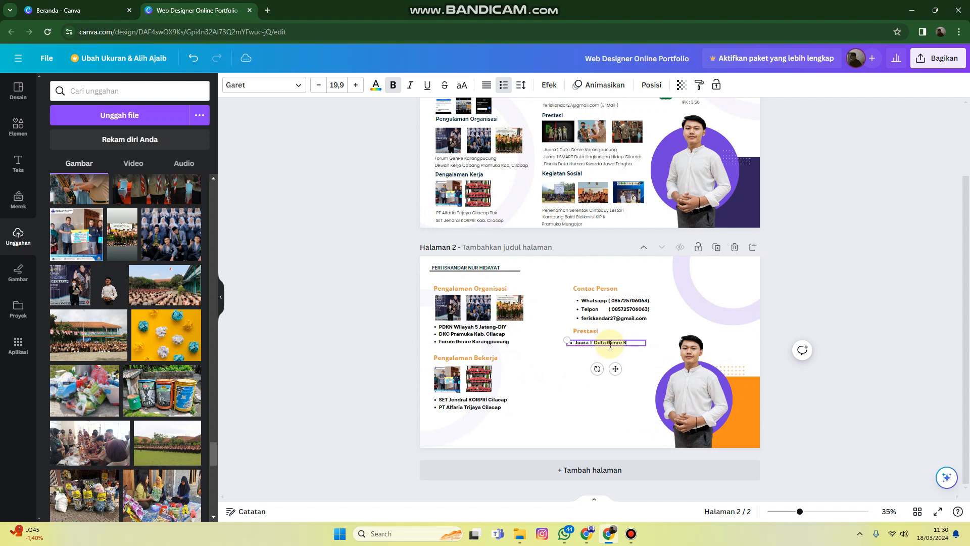
text(gpucung)
key(Return)
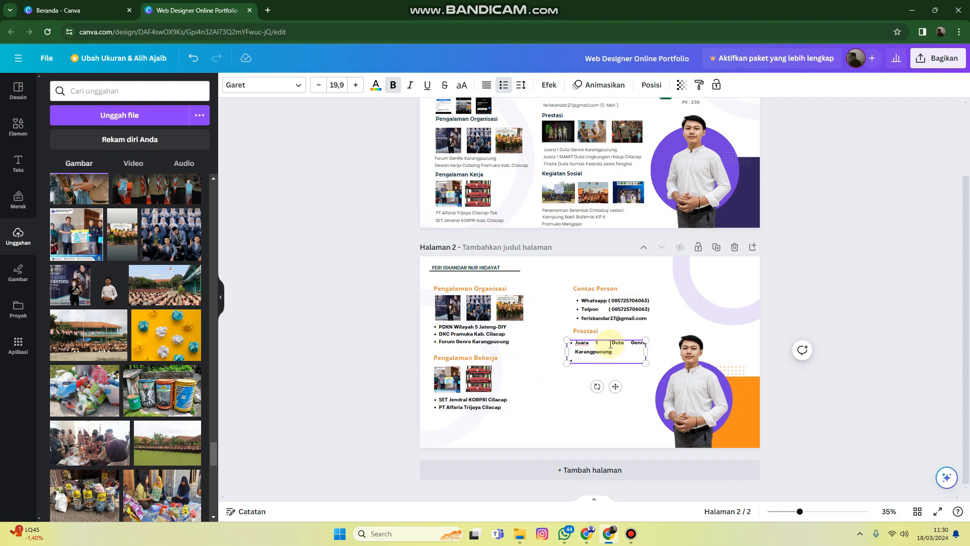
Add a second achievement bullet reading "Juara SMART Duta Lingkungan Hidup Cilacap"
text(Juara)
key(BackSpace)
key(BackSpace)
key(BackSpace)
key(BackSpace)
text(SMART Duta Lingkungan Hidup)
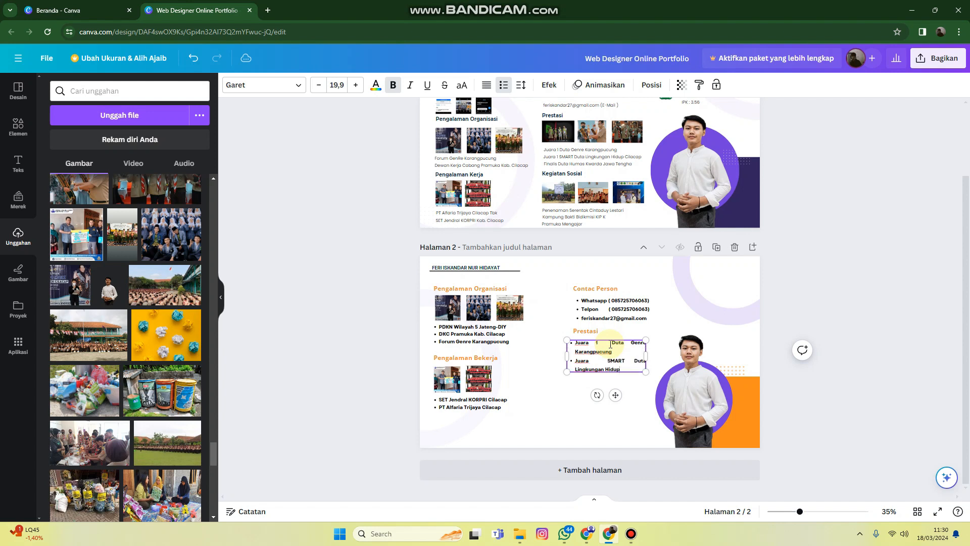
text( Cilacap)
key(Return)
Add a third achievement bullet, "Finalis Duta Humas Kwarda Jateng", and widen the list's text box
text(Final)
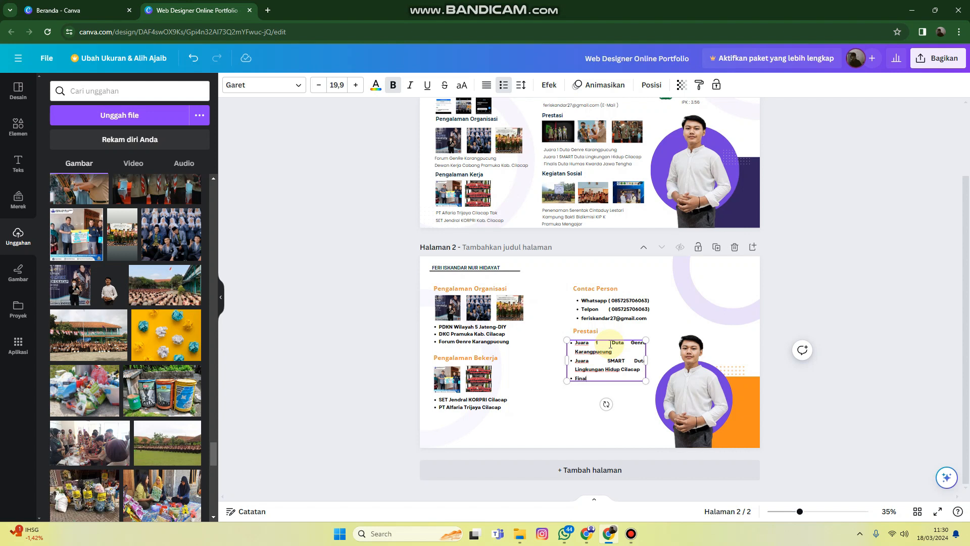
text(is Duta Humas Kwarda Jateng)
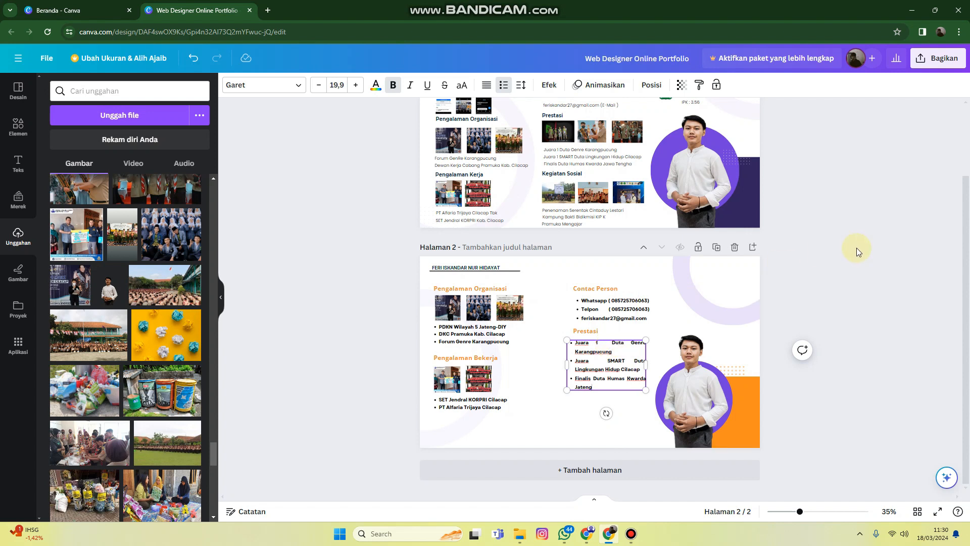
drag(645, 364, 623, 352)
click(797, 362)
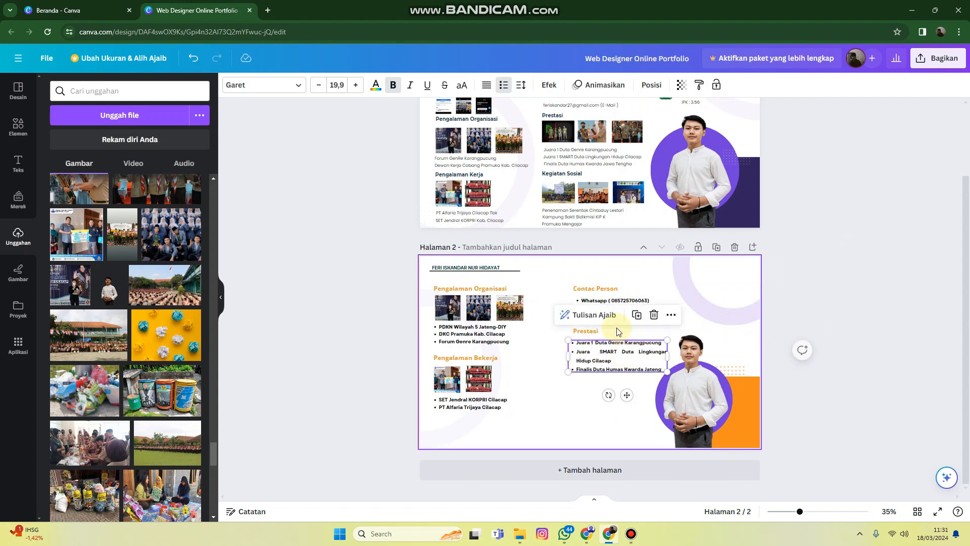
Shift the contact and "Prestasi" text blocks left, lowering the achievements list to leave a gap for photos beneath its subheading
click(556, 300)
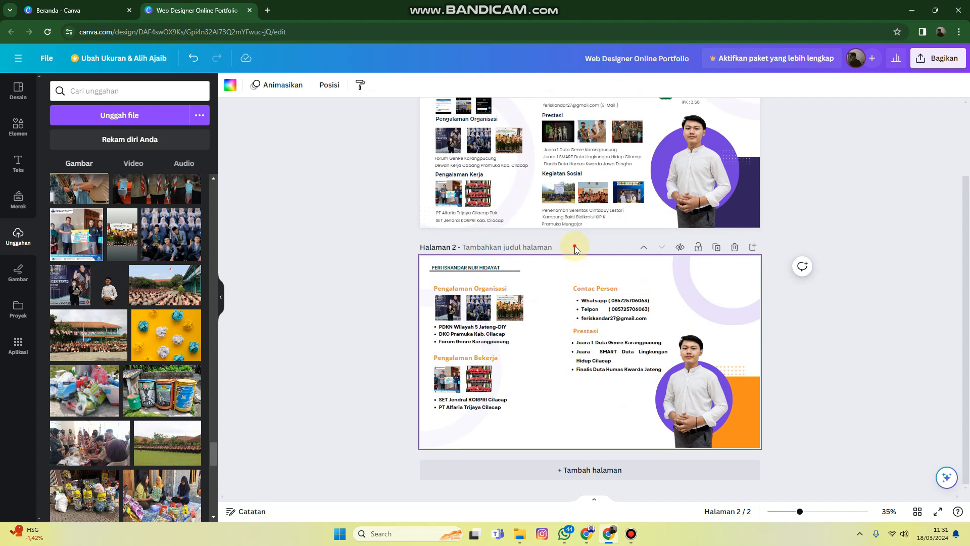
drag(575, 246, 602, 378)
click(807, 363)
click(598, 361)
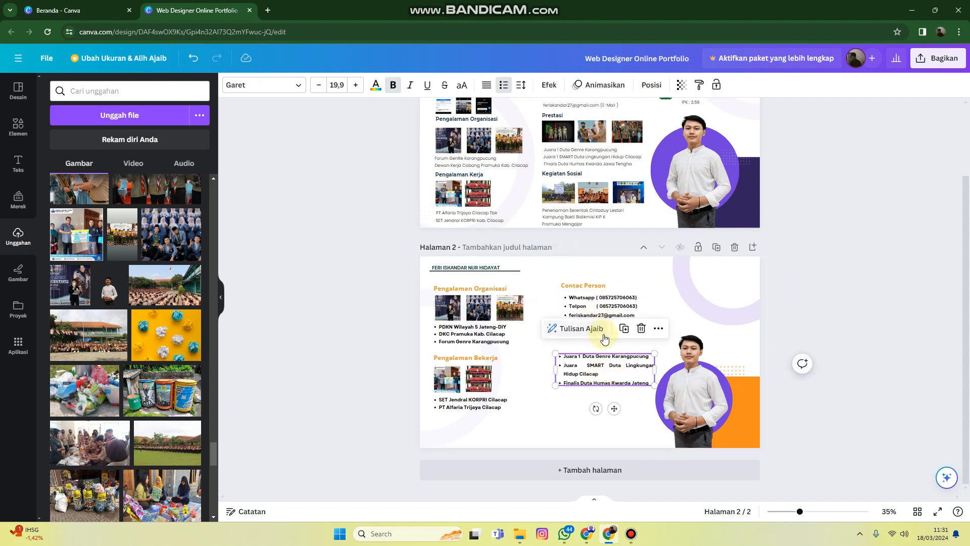
click(624, 329)
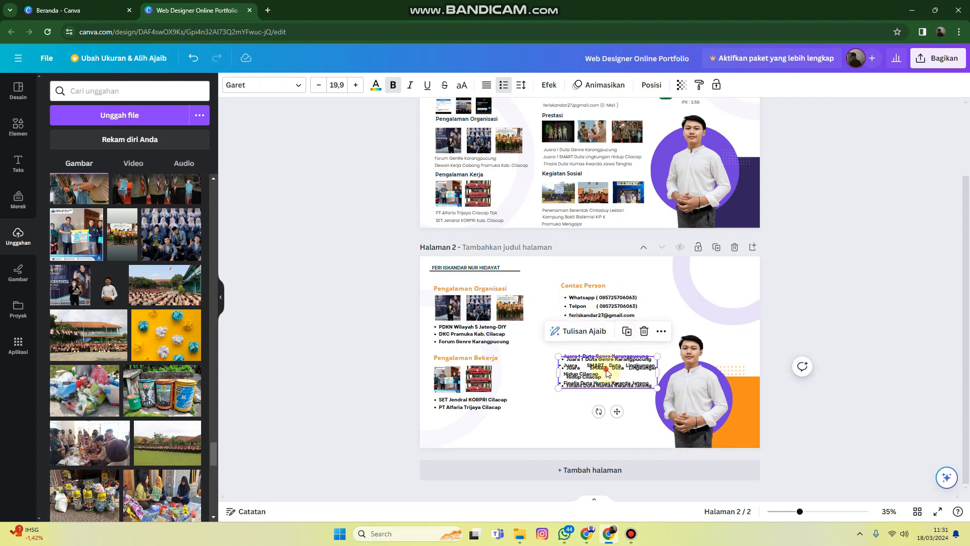
click(799, 329)
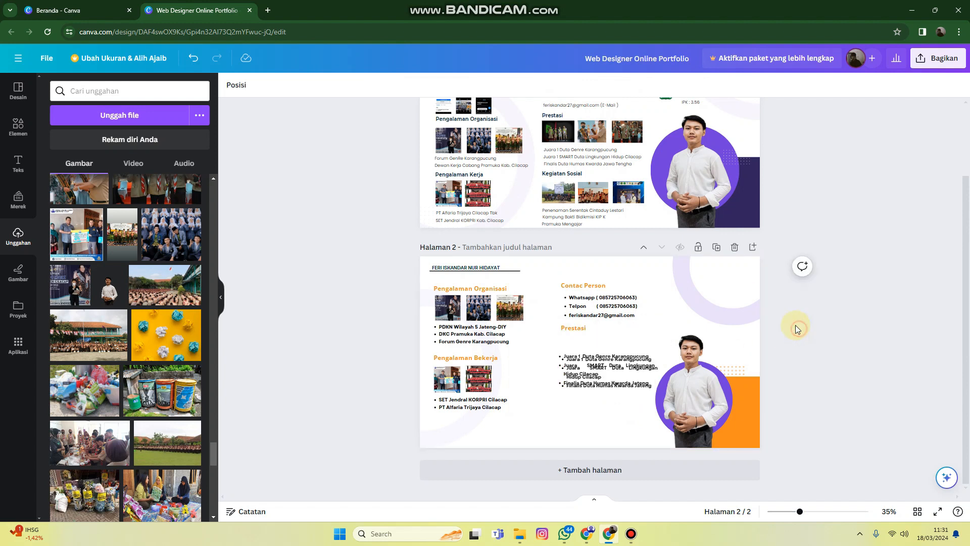
click(628, 373)
key(Delete)
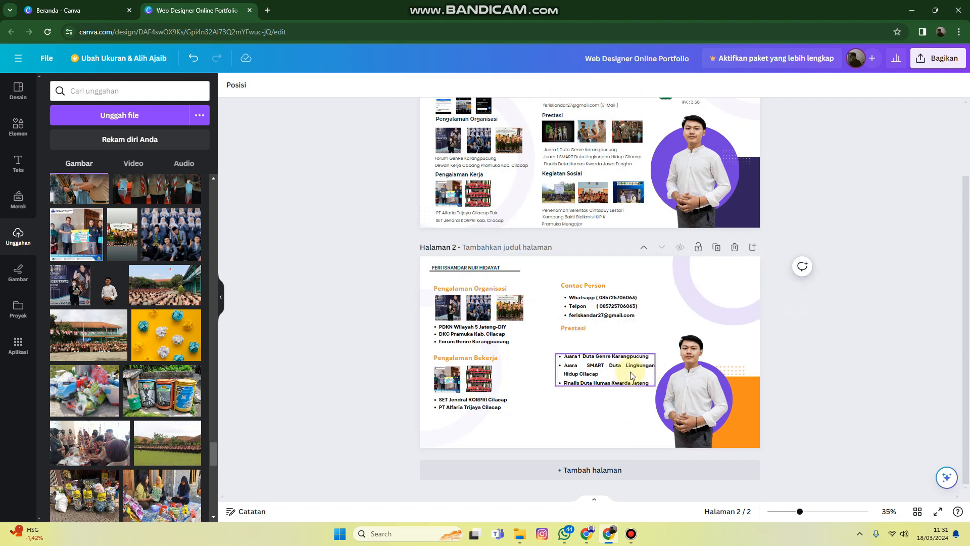
Nudge the "Prestasi" subheading up and place a copy of page 1's first achievement photo directly beneath it
click(581, 328)
mouse_move(581, 328)
mouse_down()
mouse_move(581, 345)
mouse_move(581, 329)
mouse_up()
click(565, 141)
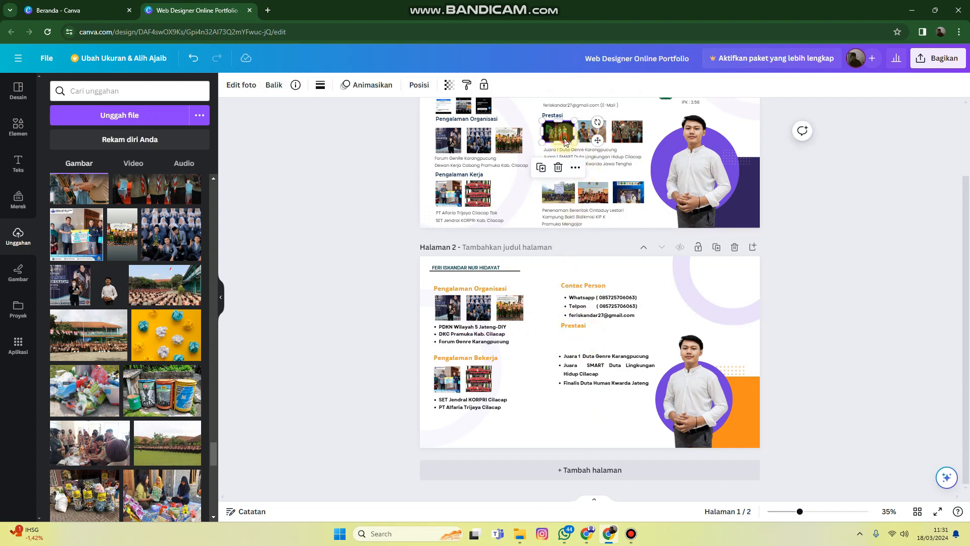
drag(564, 141, 584, 336)
Copy the second achievement photo from page 1 and place it beside the first photo under "Prestasi"
click(583, 126)
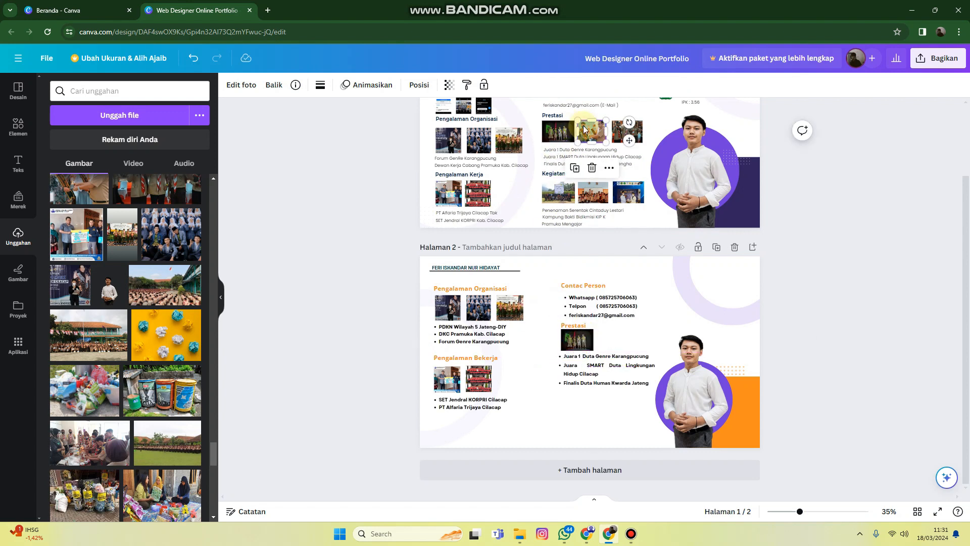
key(ctrl+v)
key(ctrl+z)
click(609, 343)
key(ctrl+v)
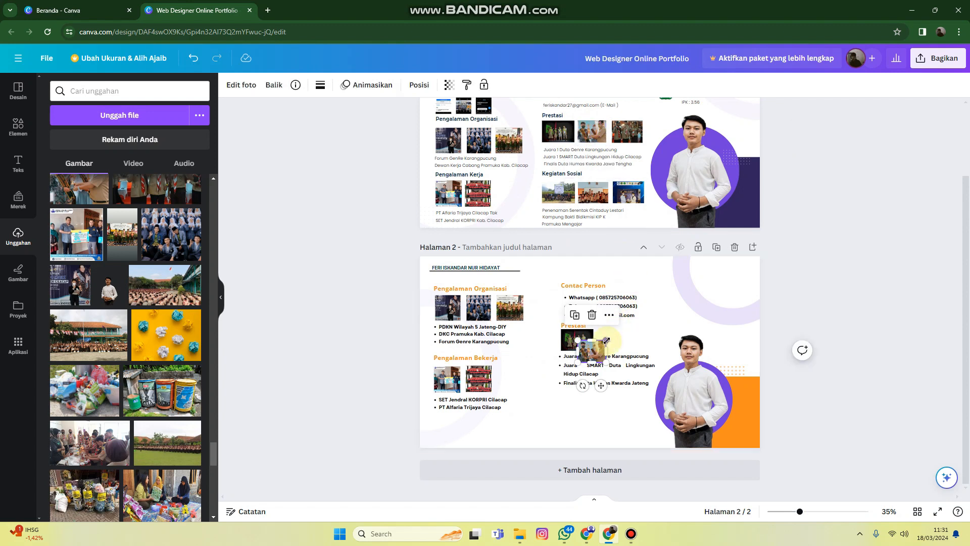
drag(591, 352, 609, 341)
Copy the third achievement photo from page 1 and place it at the end of the "Prestasi" photo row, evenly spaced
click(626, 134)
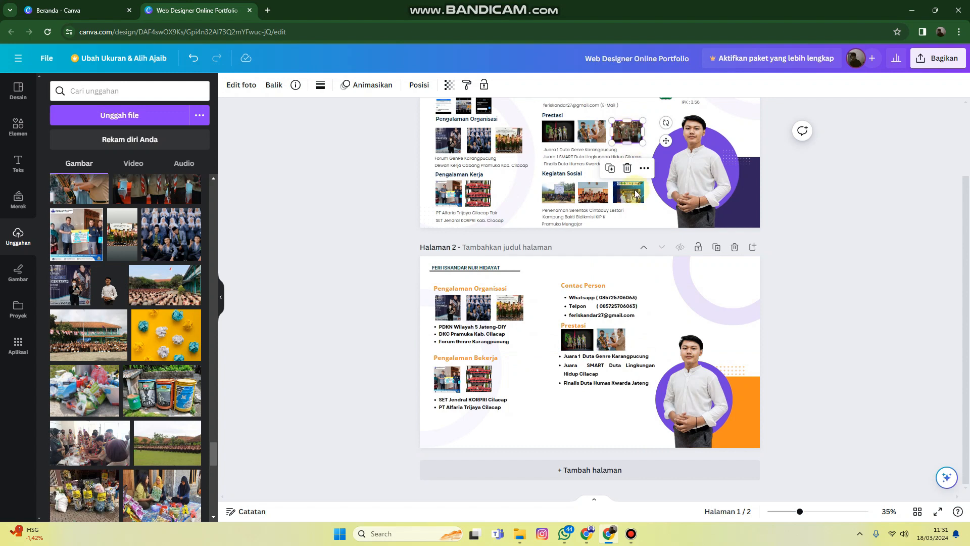
key(ctrl+c)
click(646, 334)
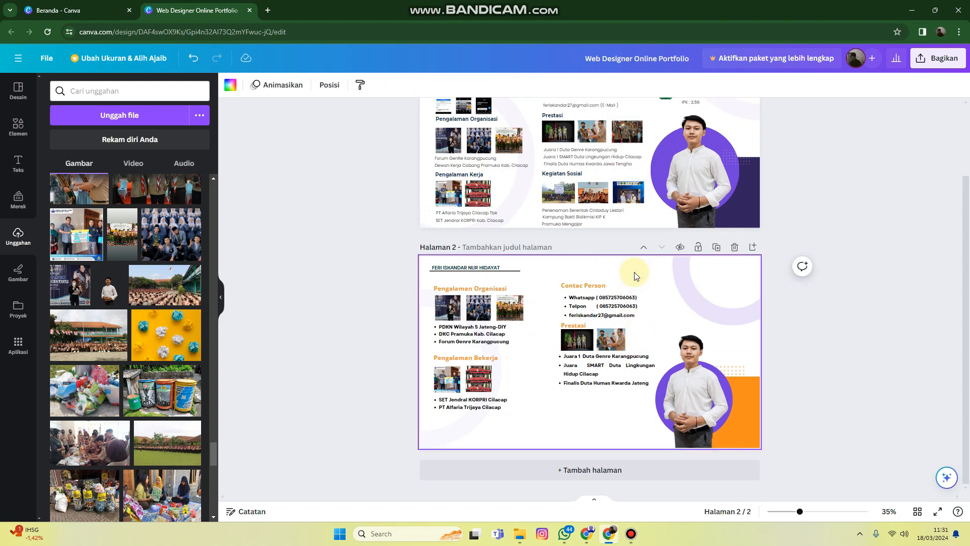
key(ctrl+v)
drag(625, 352, 643, 341)
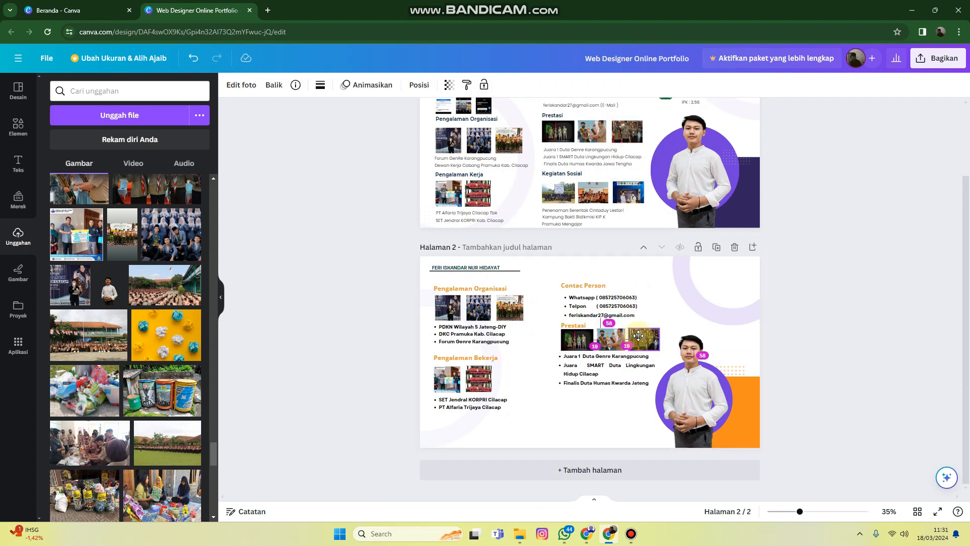
click(793, 377)
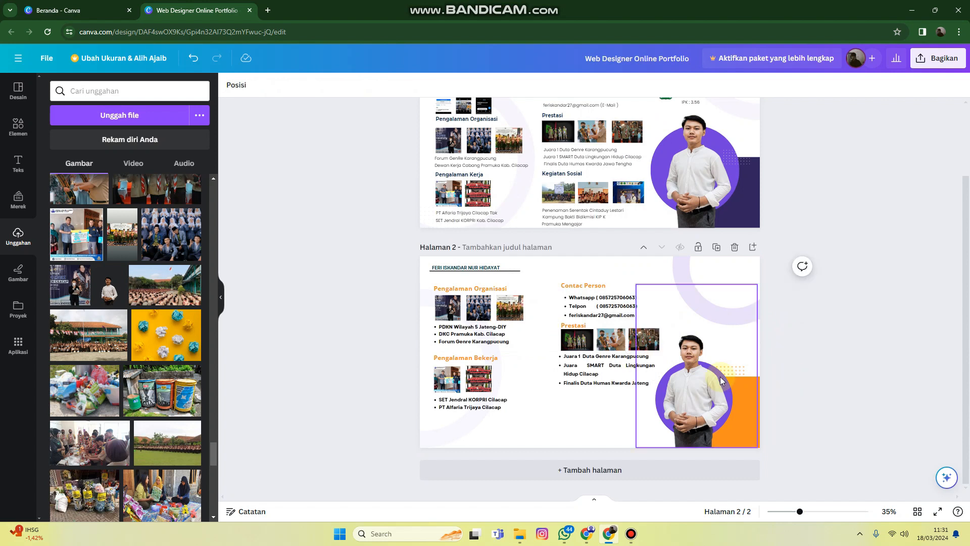
Duplicate the "Prestasi" subheading below the achievements list, change its text to "Kegiatan Mahasiswa/ Sosial" and align it with the column's left edge
click(579, 324)
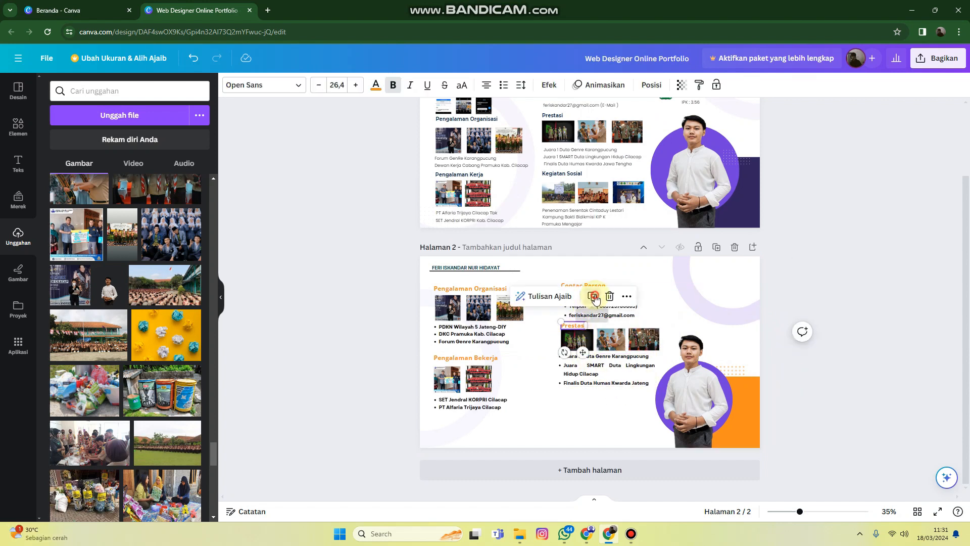
drag(579, 341, 576, 397)
double_click(576, 399)
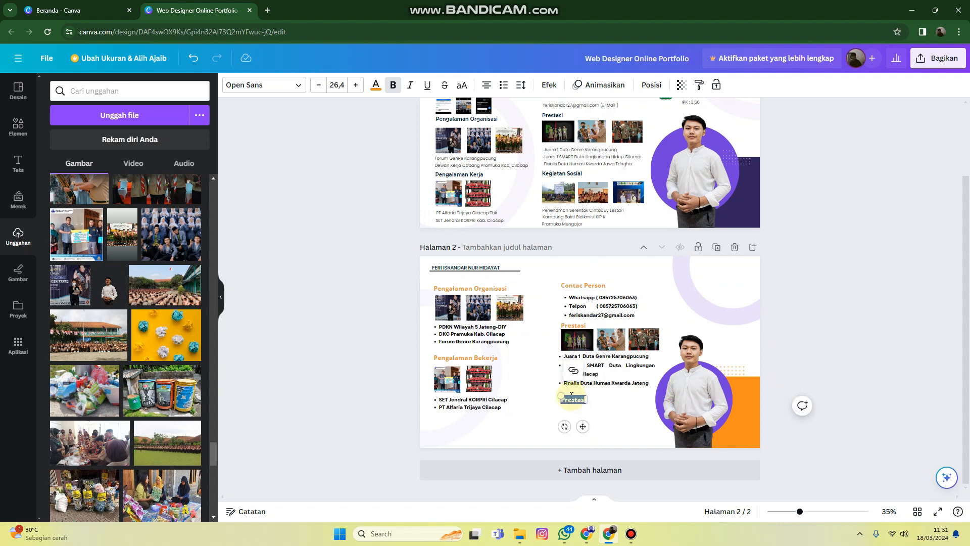
key(BackSpace)
text(Kegiatan)
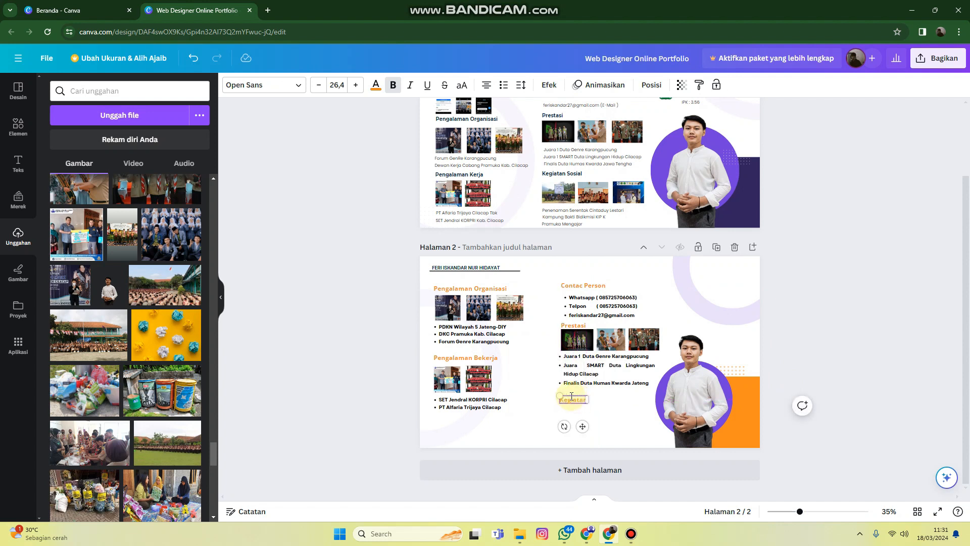
text( Mahasiswa/ Sosia)
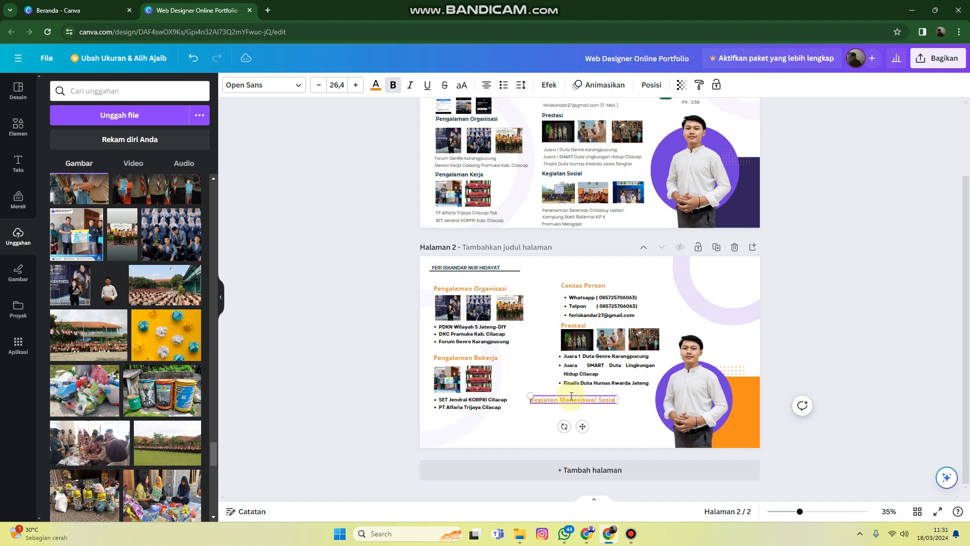
text(l)
drag(582, 426, 611, 424)
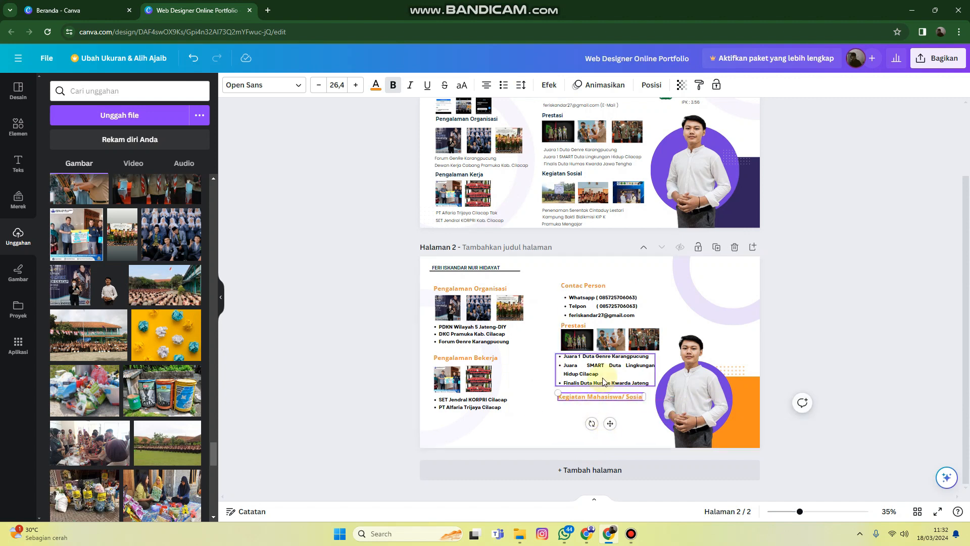
Duplicate the achievements list and place the copy beneath the "Kegiatan Mahasiswa/ Sosial" subheading
click(591, 366)
click(624, 329)
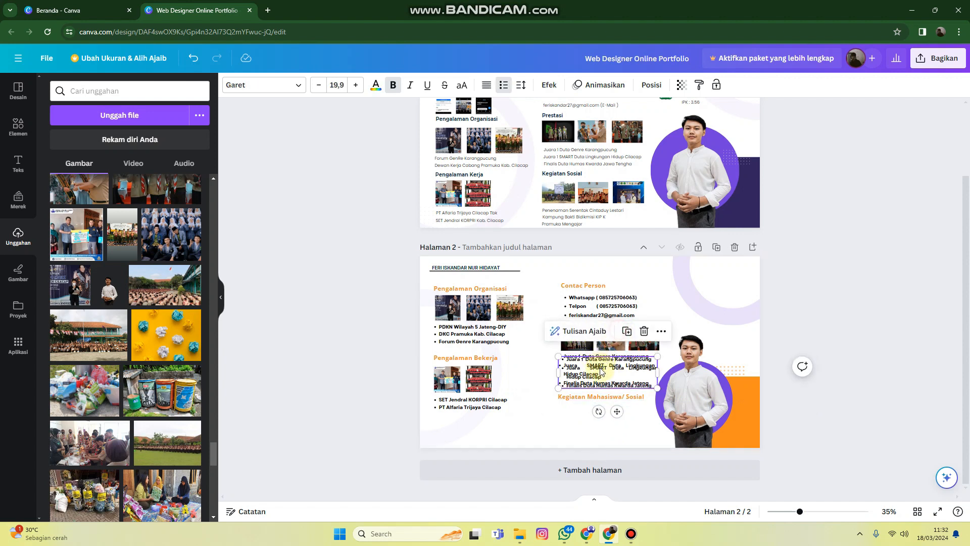
drag(602, 372, 598, 420)
Replace the copied list's text with the bullets "Kampus Mengajar" and "Pertukaran Mahasiswa Merdeka 2023"
double_click(598, 420)
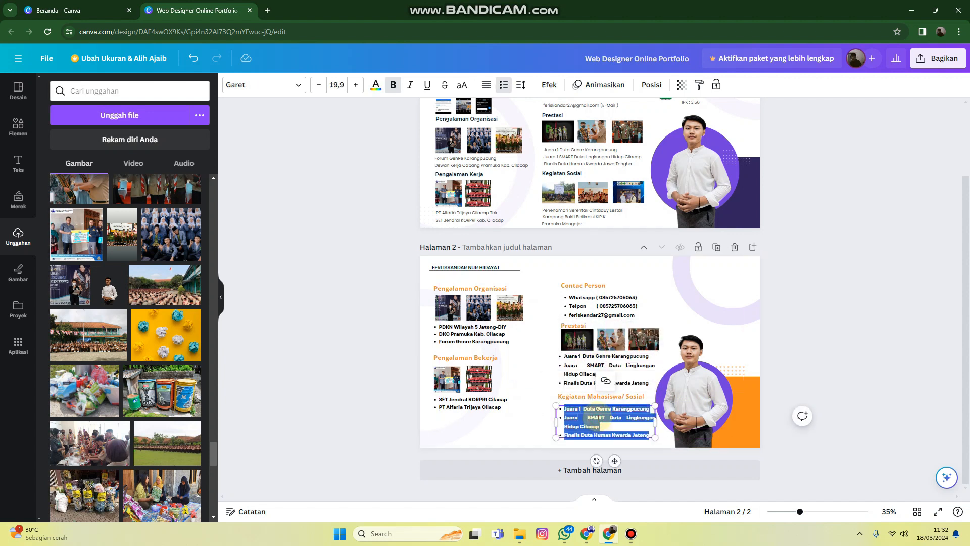
text(Kam)
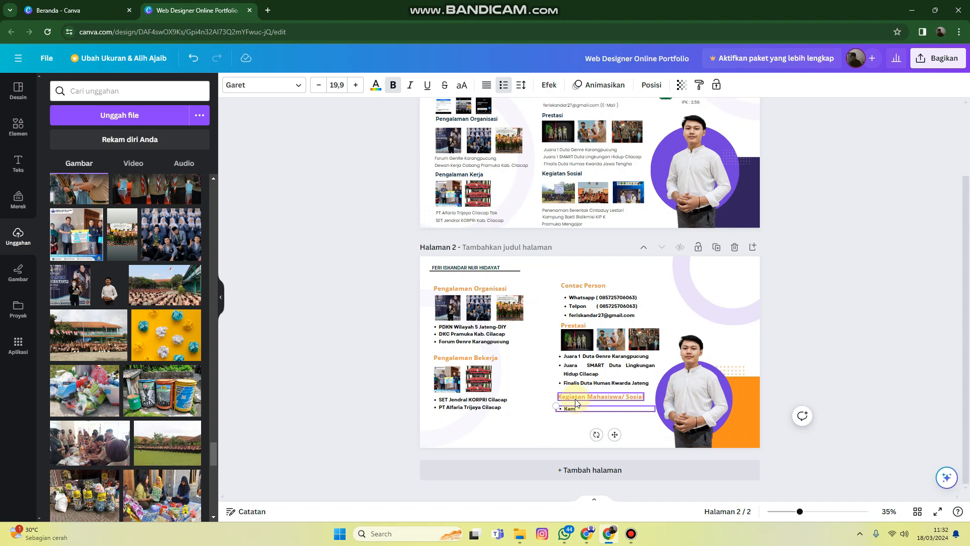
text(pus Mengajar)
key(Return)
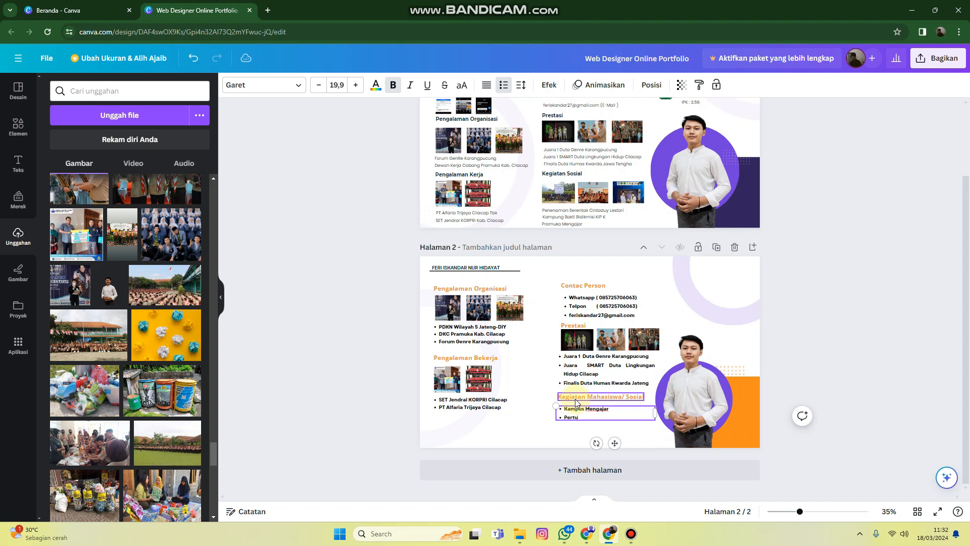
text(Pertukaran Mahasiswa Merdeka 2023)
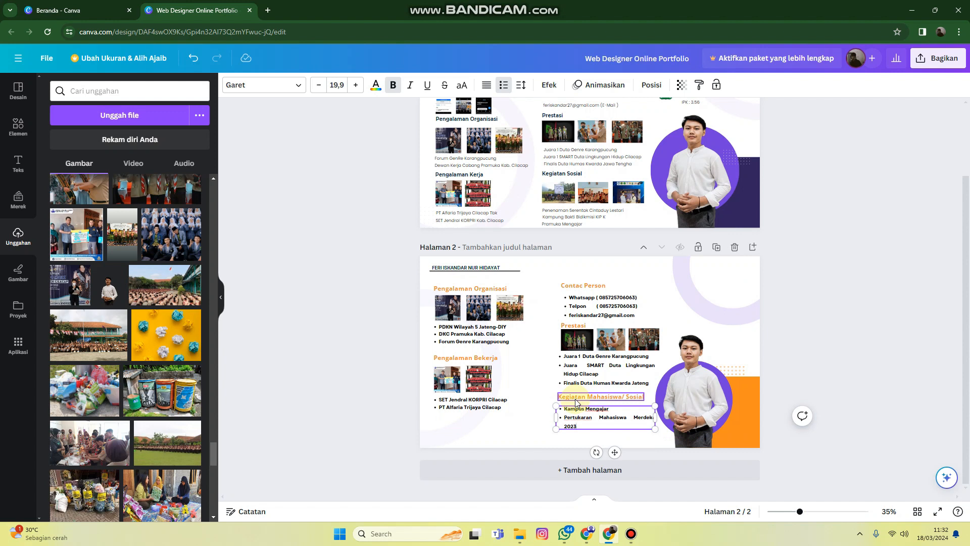
Add a third bullet, "Pelatihan Public Speaking", to the list under "Kegiatan Mahasiswa/ Sosial"
key(Return)
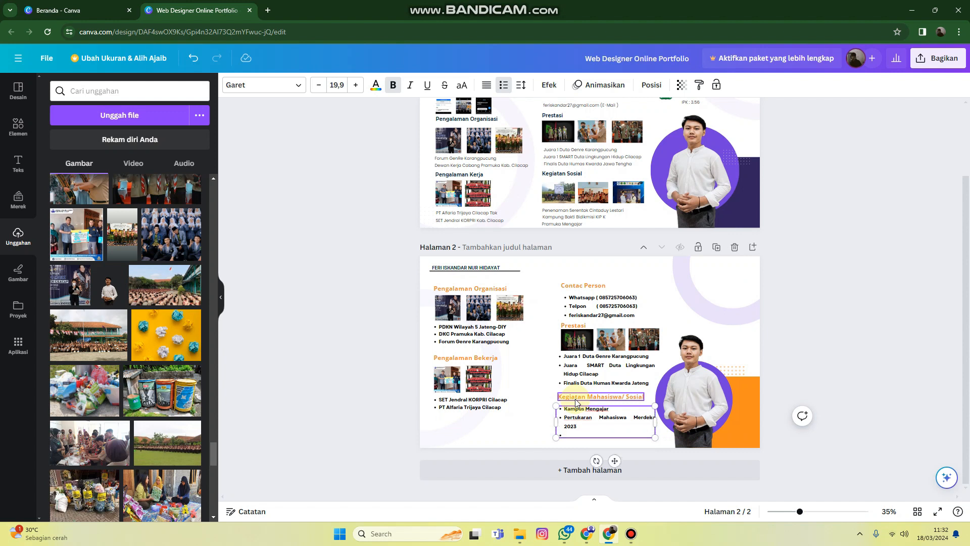
text(Pelatihan Public Speaking)
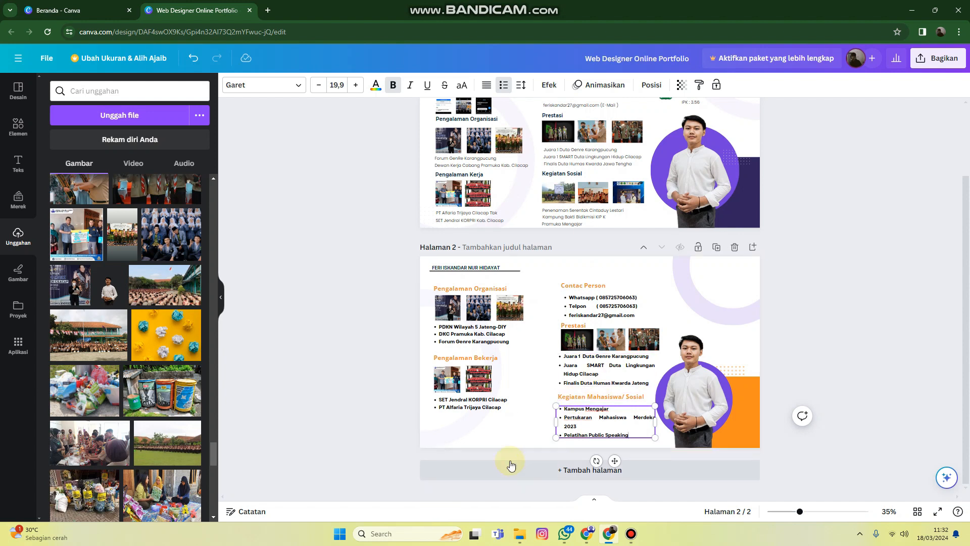
click(817, 362)
Duplicate the "Contac Person" subheading, place the copy level with it above the portrait, and change its text to "Pendidikan"
scroll(823, 346, up, 1)
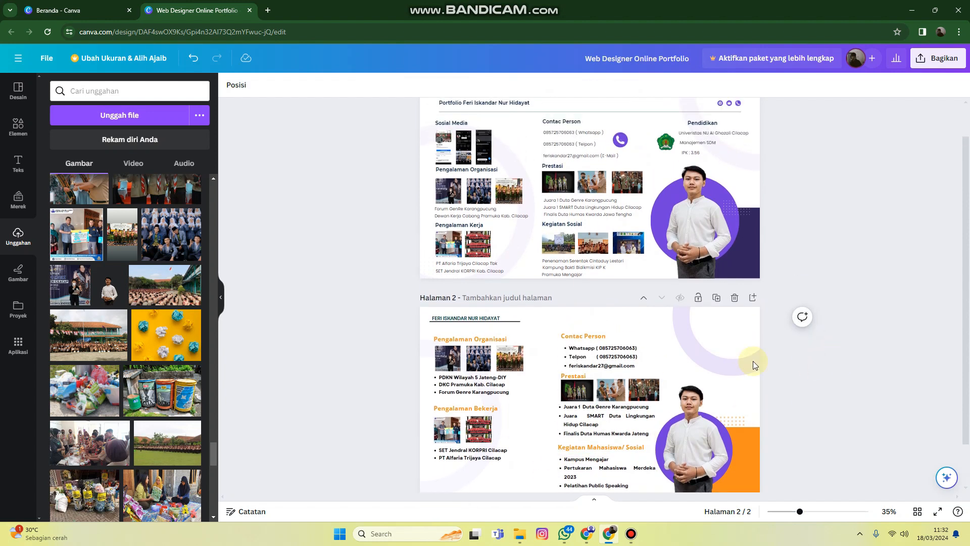
click(581, 336)
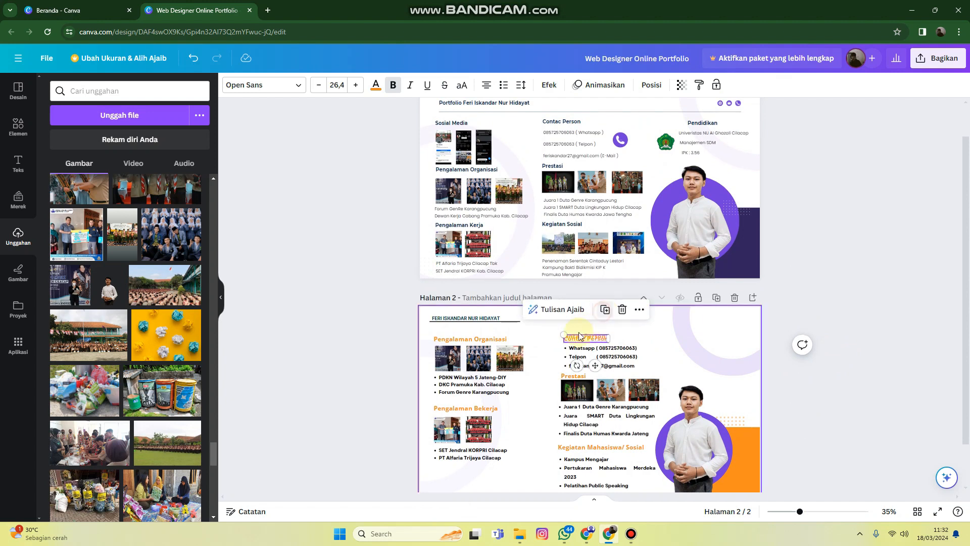
drag(580, 336, 688, 336)
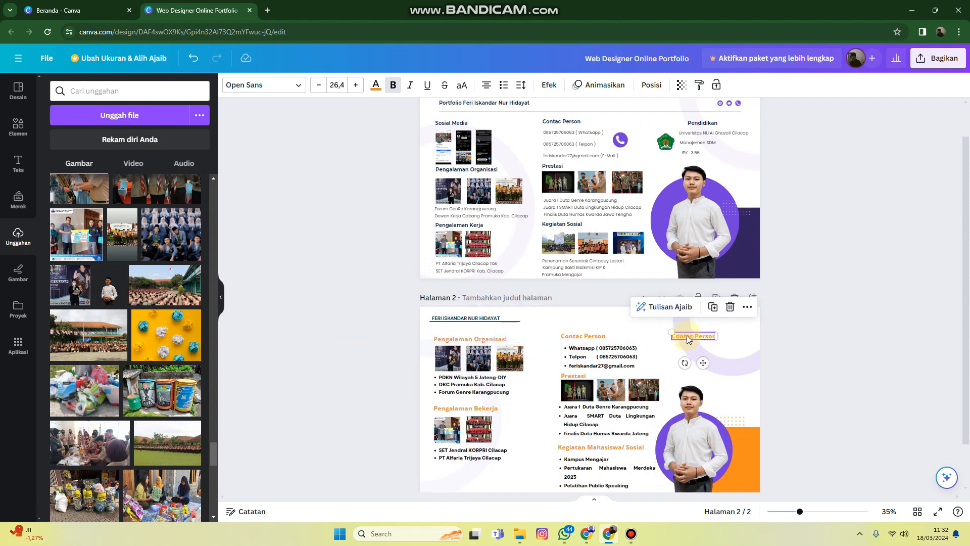
double_click(689, 336)
text(Pendidikan)
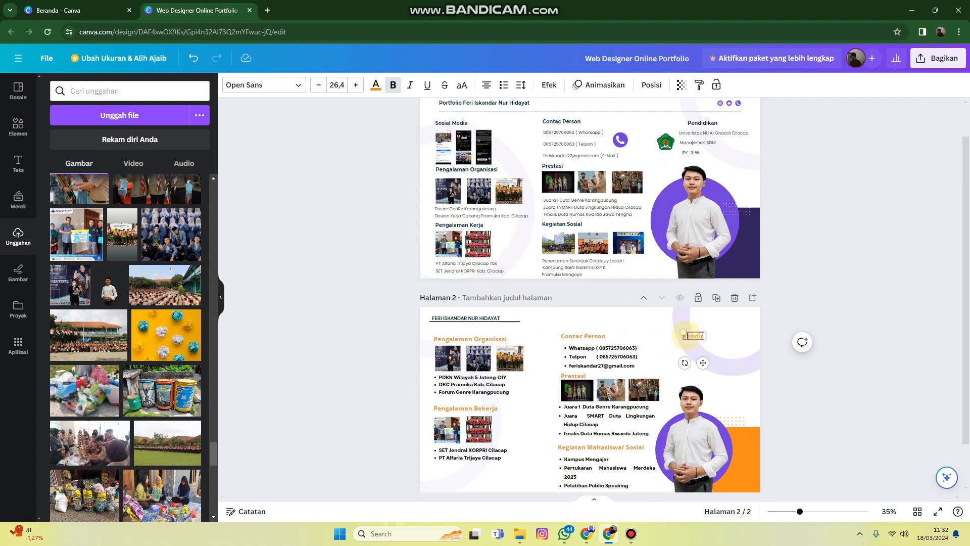
click(737, 348)
click(695, 336)
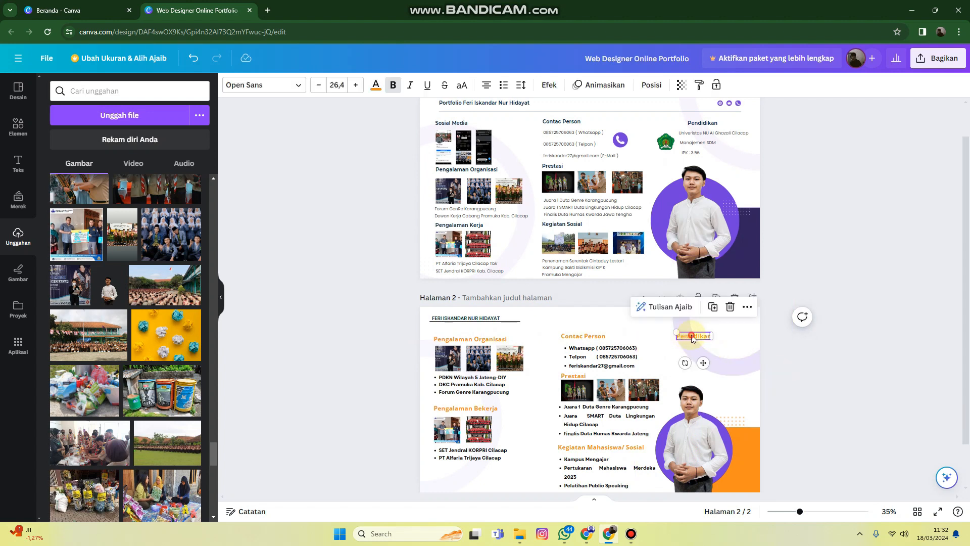
drag(695, 336, 700, 335)
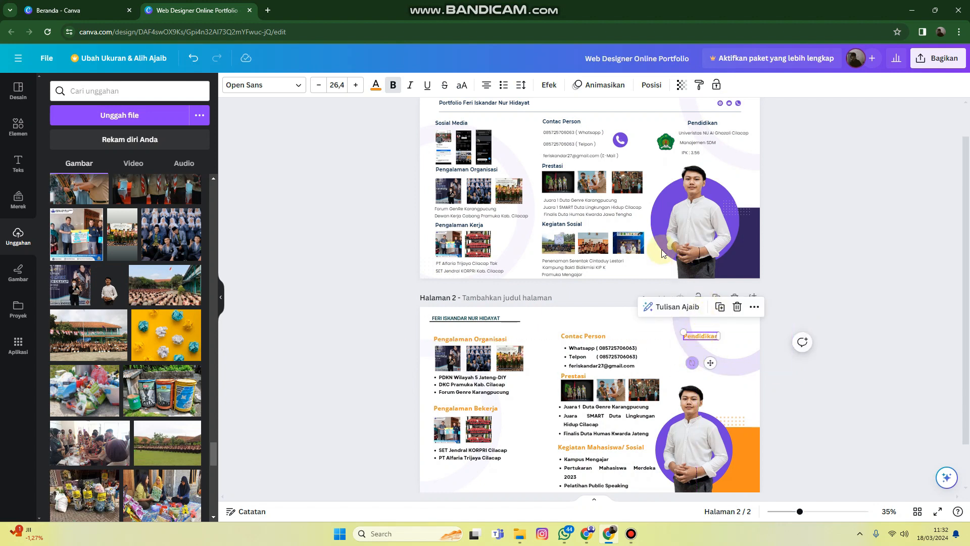
click(666, 143)
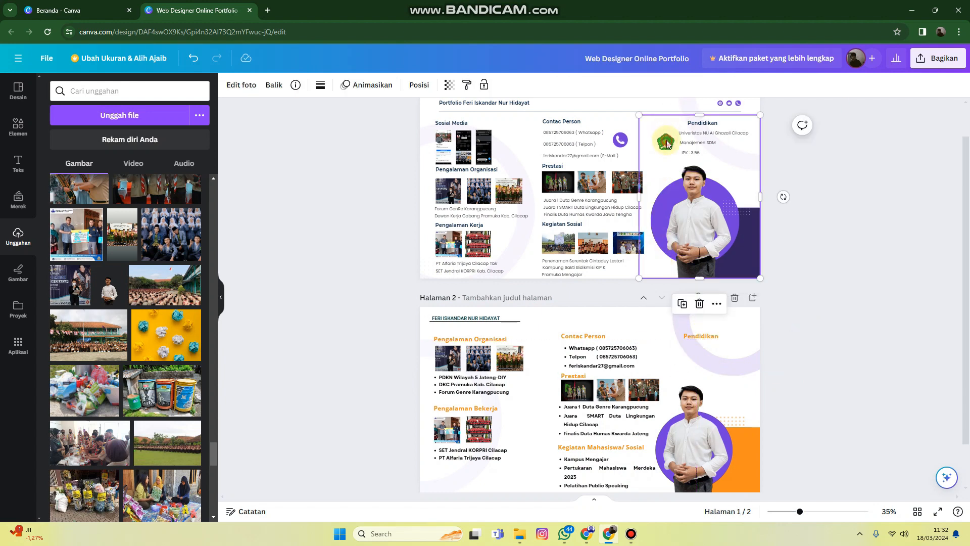
mouse_move(667, 143)
mouse_down()
mouse_move(667, 153)
mouse_move(667, 140)
mouse_up()
click(850, 364)
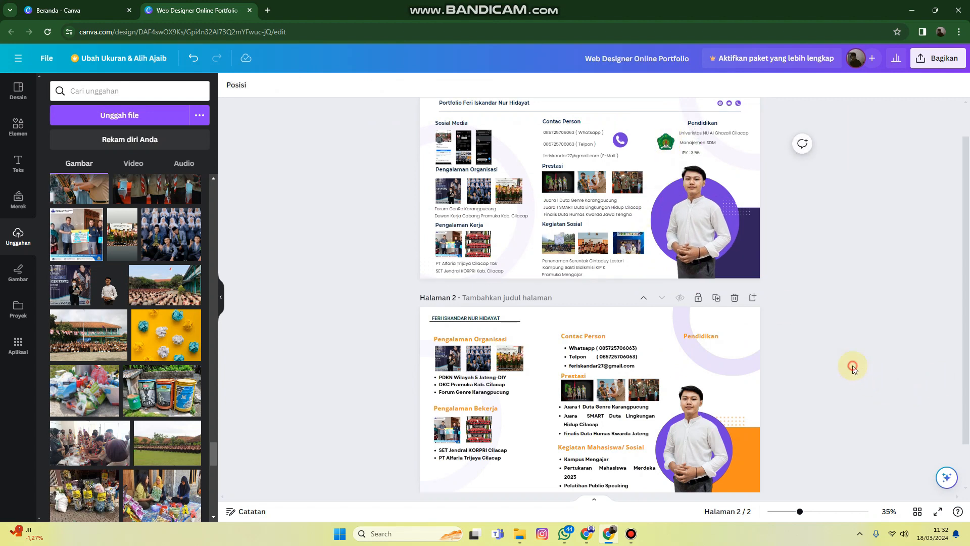
Search the uploaded images for "unugha" and clear the search
scroll(851, 365, down, 1)
scroll(851, 365, down, 1)
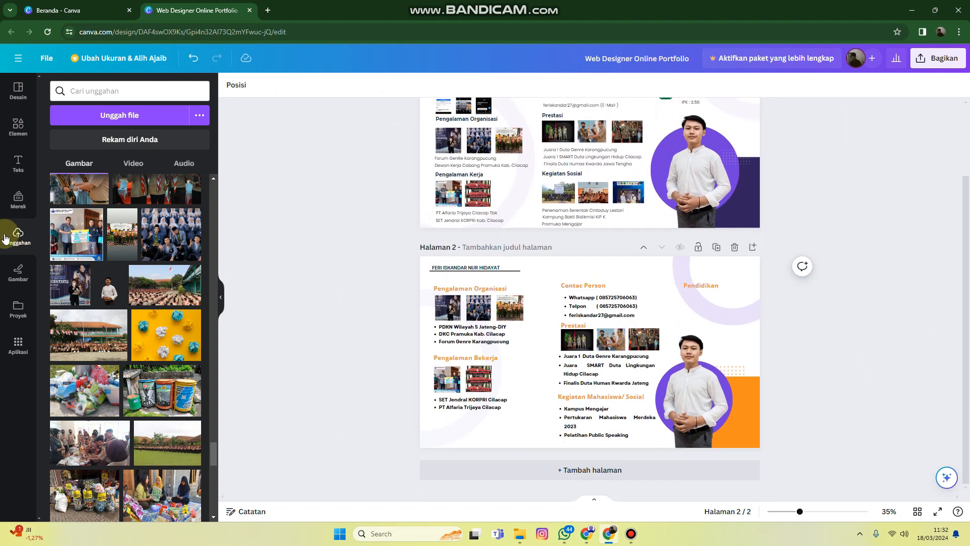
click(118, 92)
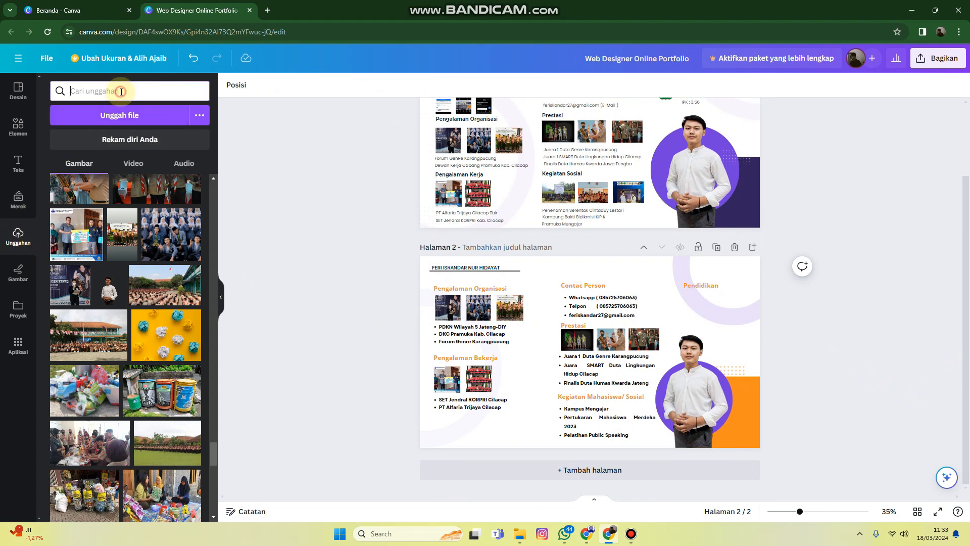
text(unugha)
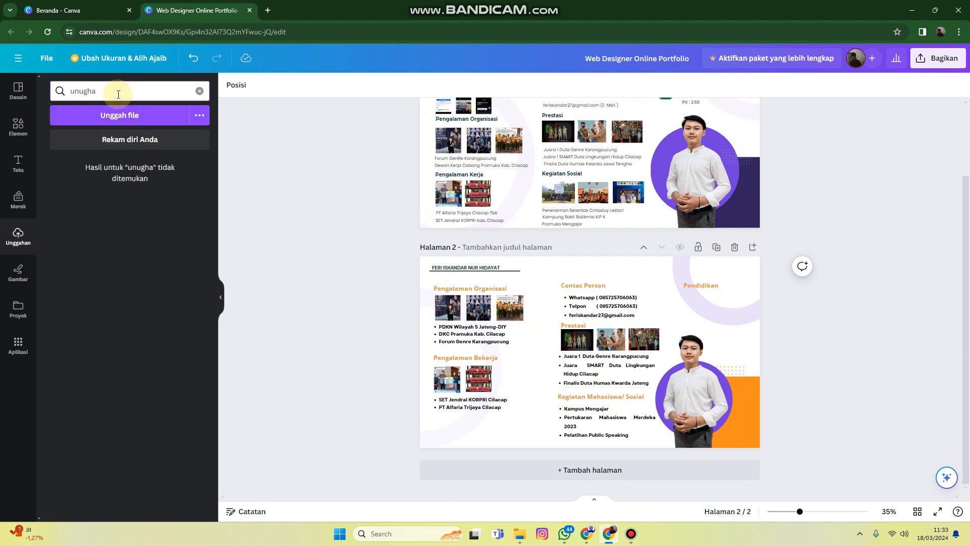
click(199, 91)
Find the green pentagonal university logo among the uploaded images and insert it on page 2
scroll(147, 356, down, 5)
scroll(147, 355, down, 5)
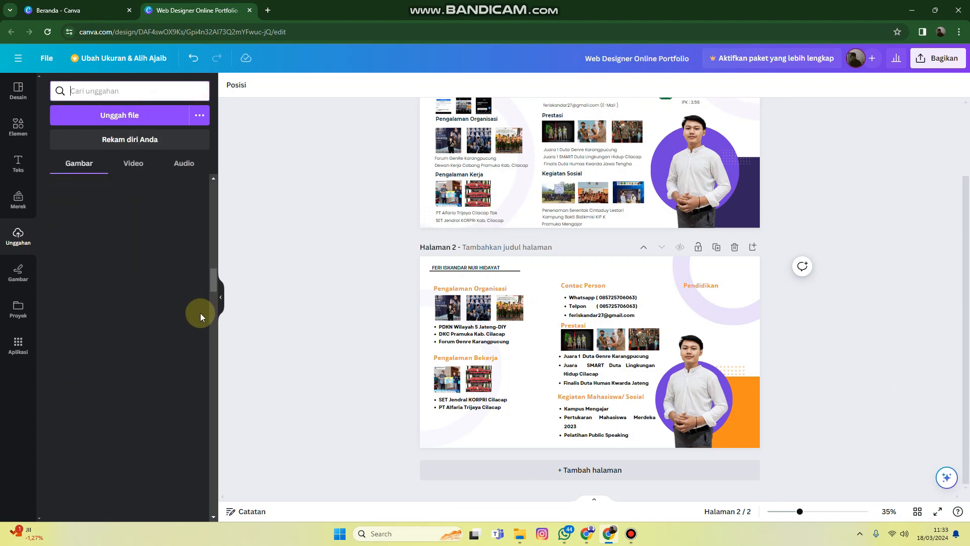
drag(211, 290, 219, 493)
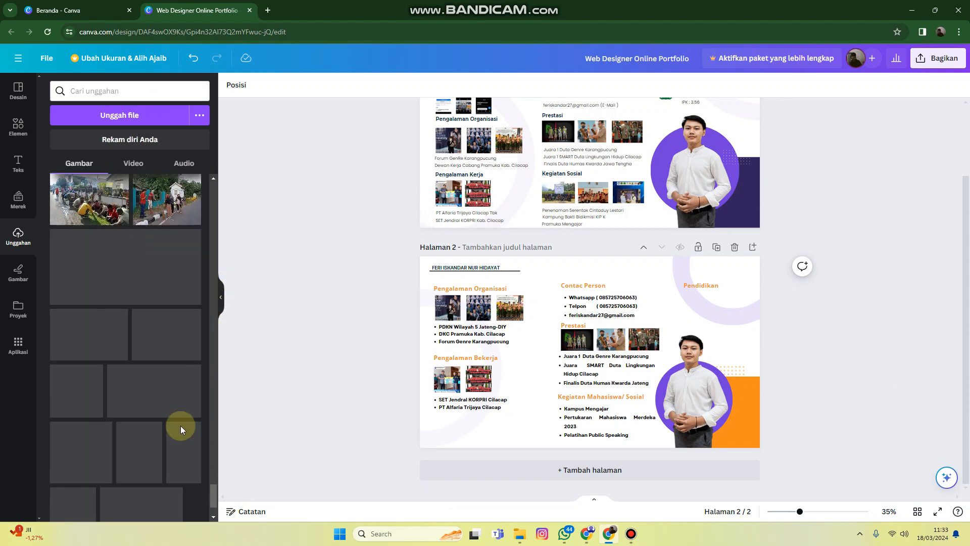
scroll(175, 416, down, 3)
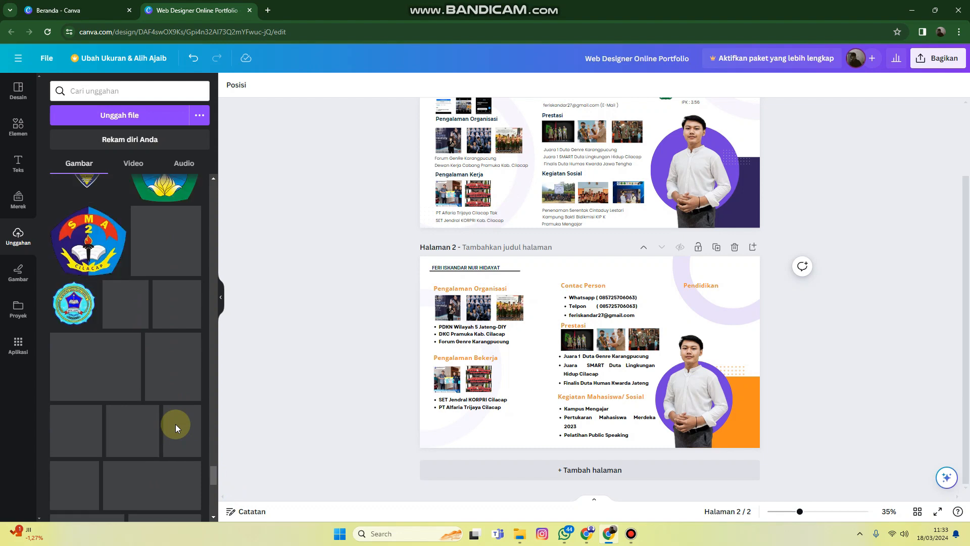
scroll(175, 400, down, 5)
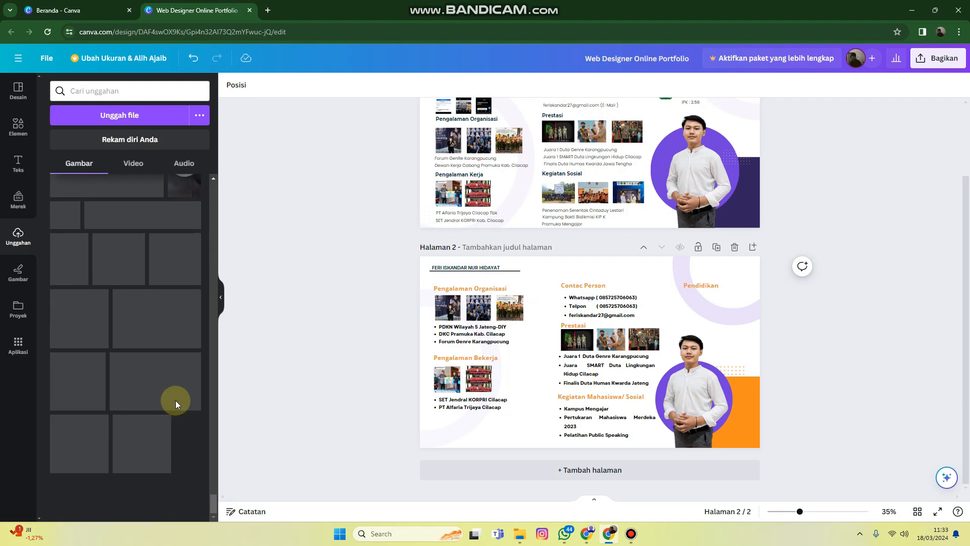
scroll(149, 406, up, 6)
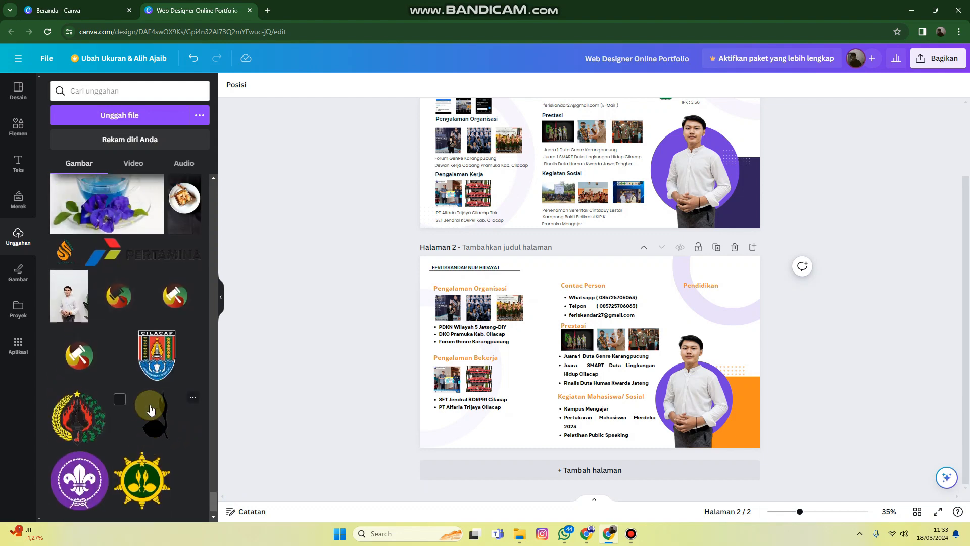
scroll(149, 406, up, 3)
click(76, 367)
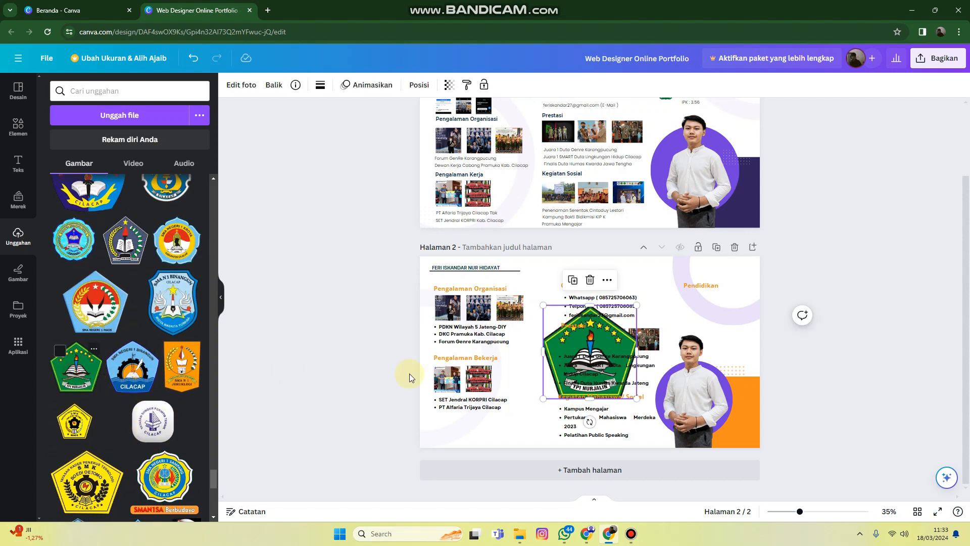
Shrink the green logo to a small icon and place it beneath the "Pendidikan" subheading
click(641, 397)
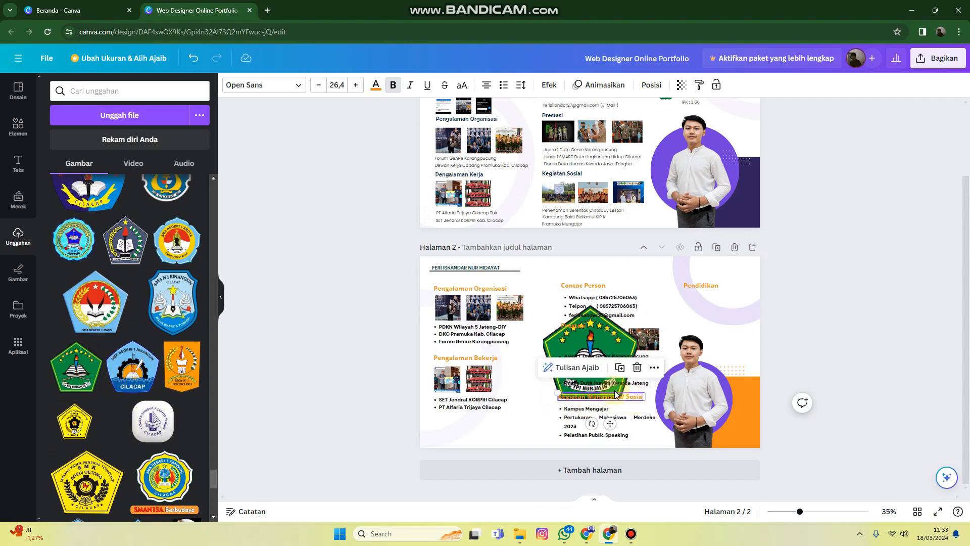
click(564, 347)
drag(636, 398, 683, 307)
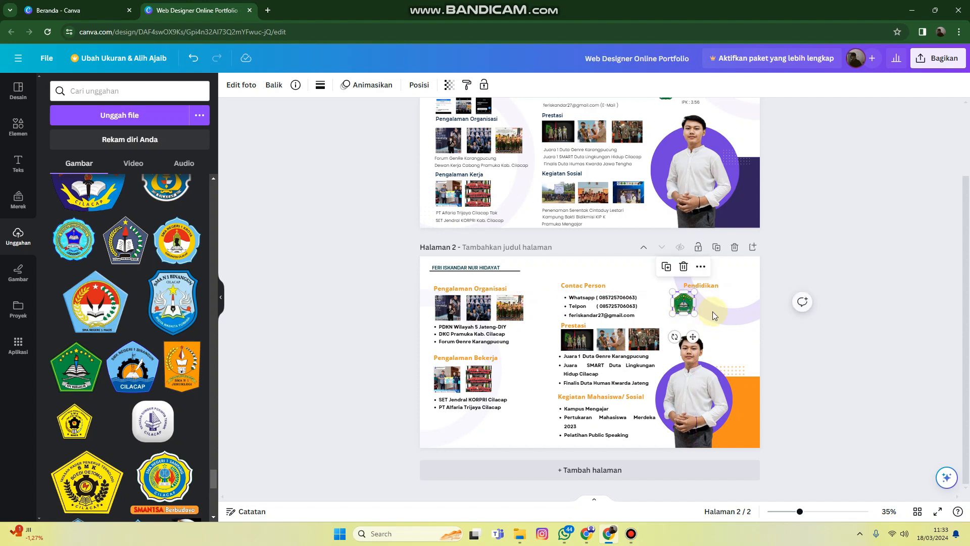
Duplicate the student activity list beneath "Pendidikan" and replace its bullets with "Universitas NU Al Ghazali Cilacap", "Ekonomi - Manajemen SDM" and "IPK 3.56"
drag(597, 425, 718, 324)
double_click(714, 324)
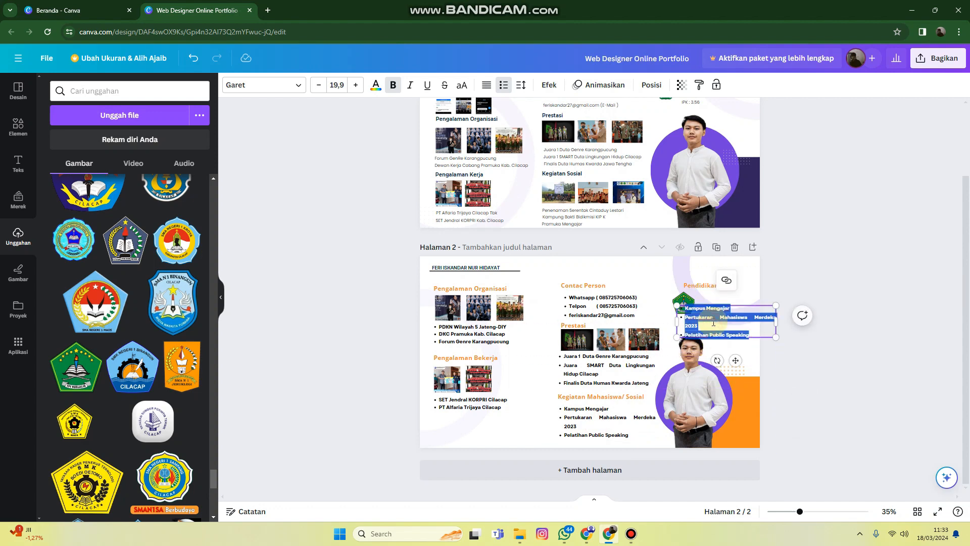
scroll(719, 303, up, 2)
scroll(719, 303, down, 2)
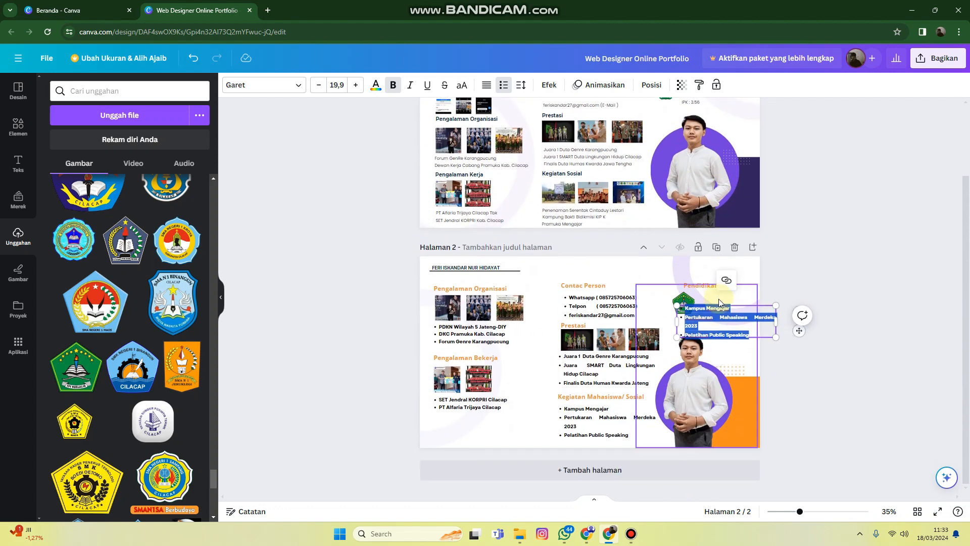
key(BackSpace)
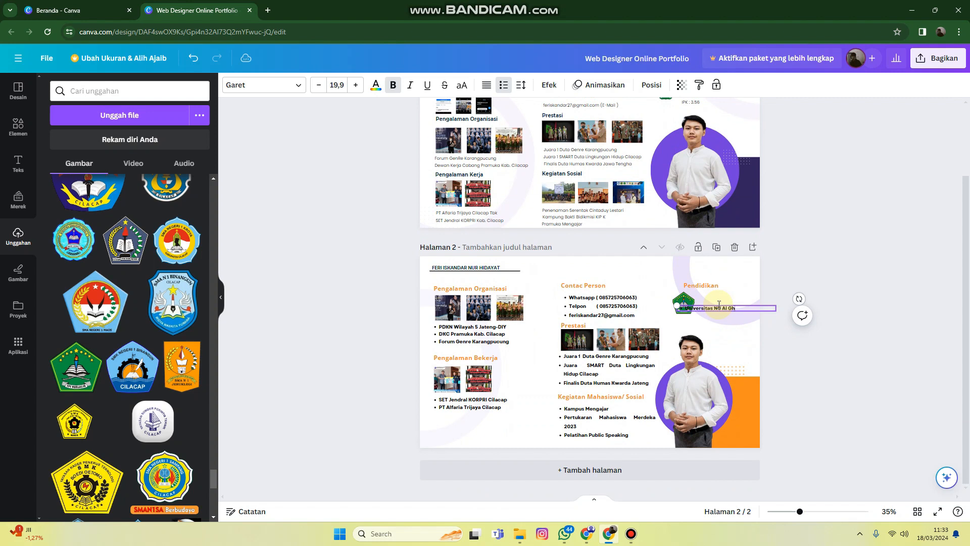
text(li Cilacap)
key(Return)
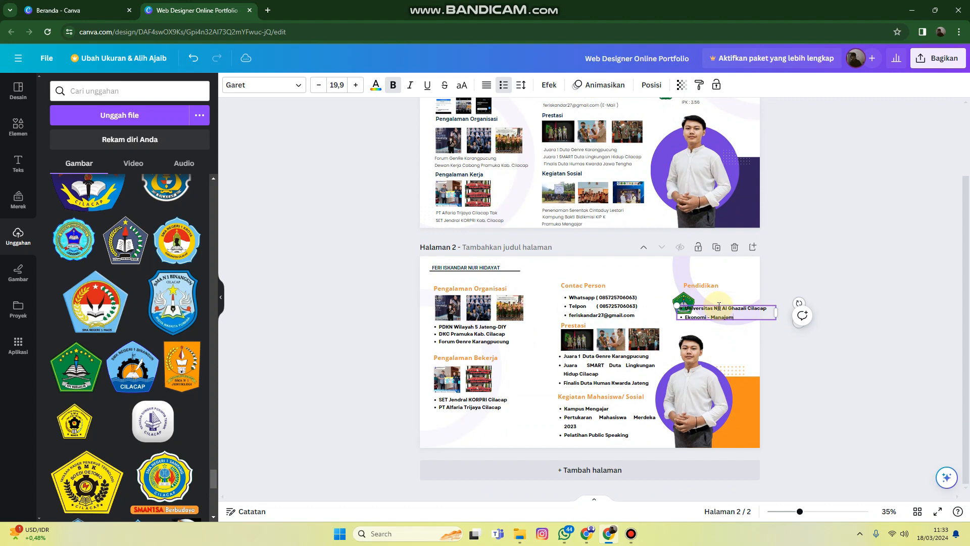
key(Return)
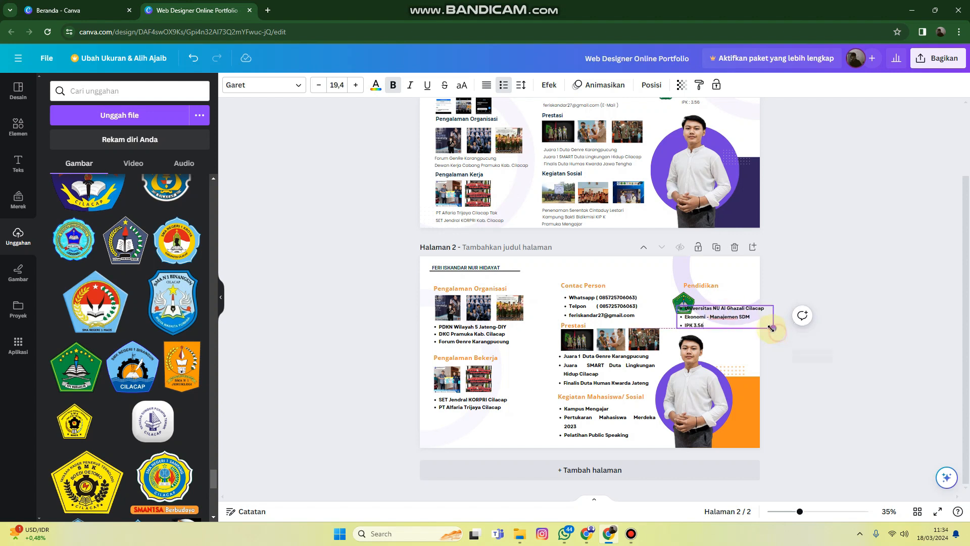
Scale the education list down to about font size 15.3 and place it beside the logo, within the page edge
drag(776, 329, 712, 314)
click(818, 376)
click(724, 313)
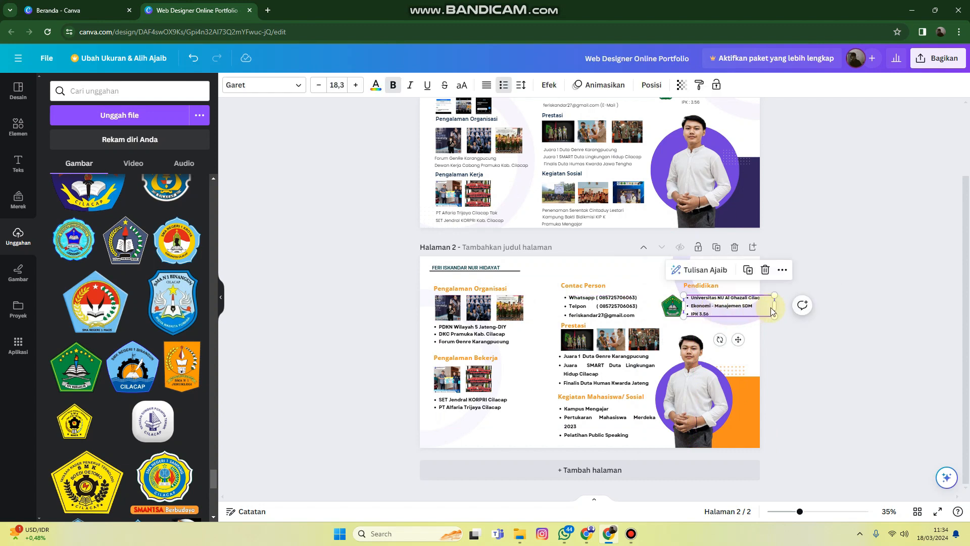
drag(776, 316, 739, 306)
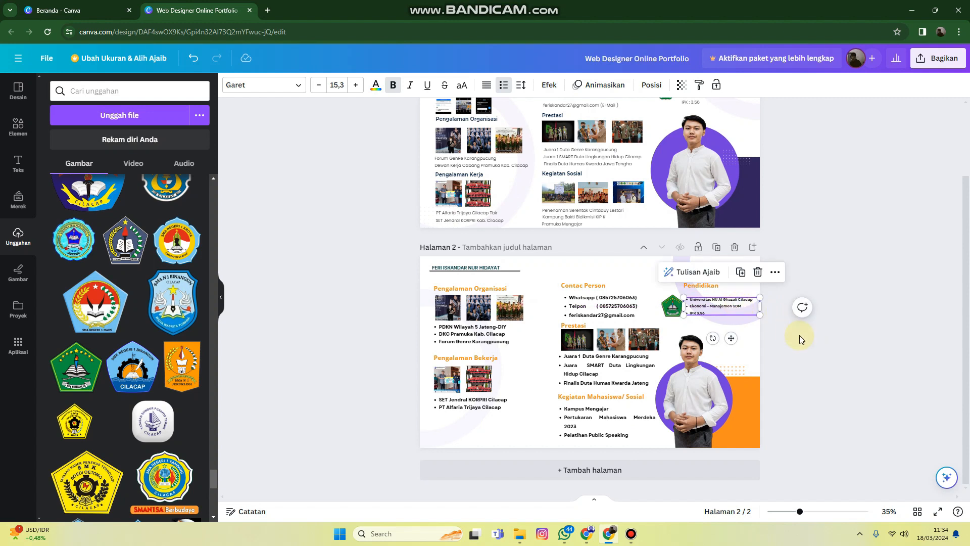
click(796, 338)
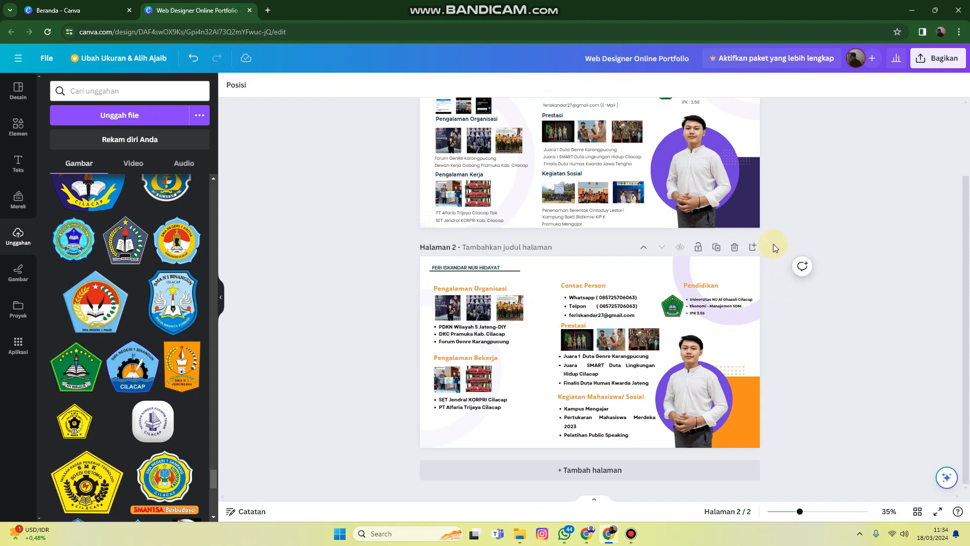
Open the design's download settings and limit the page selection to "Halaman 2"
scroll(792, 312, up, 2)
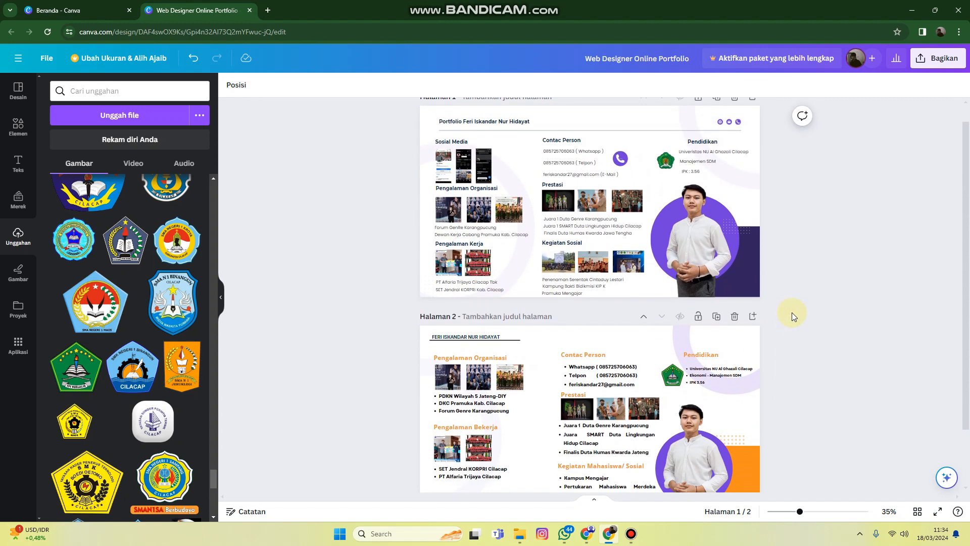
scroll(792, 312, down, 2)
click(938, 58)
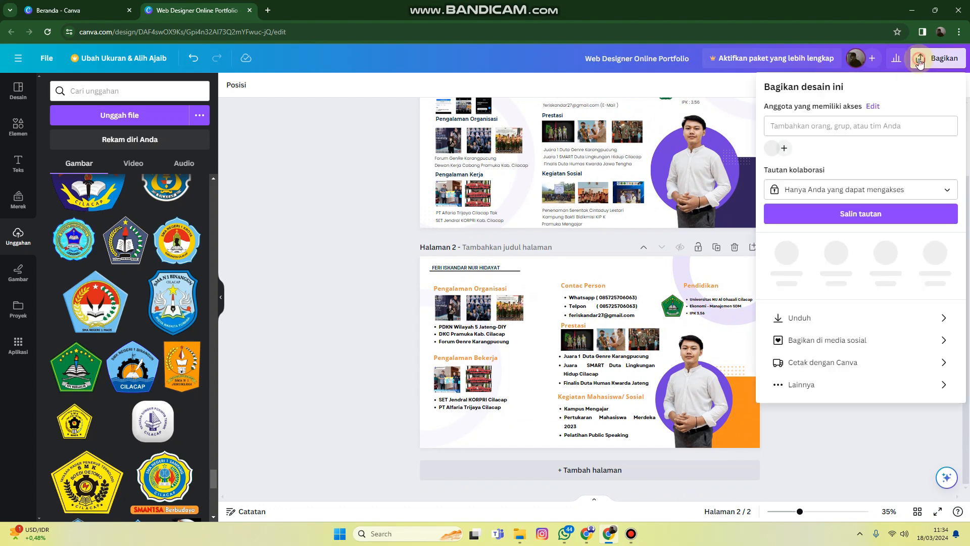
click(802, 313)
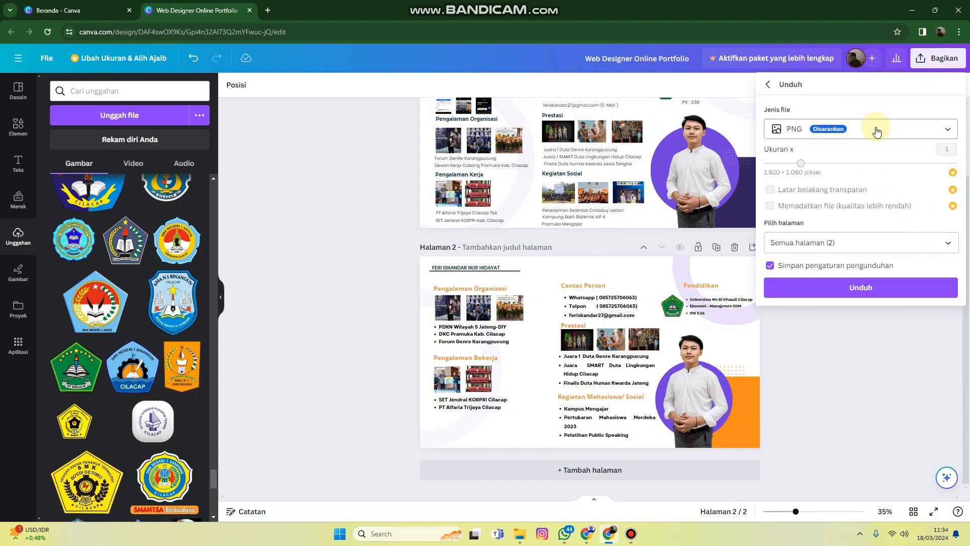
click(873, 243)
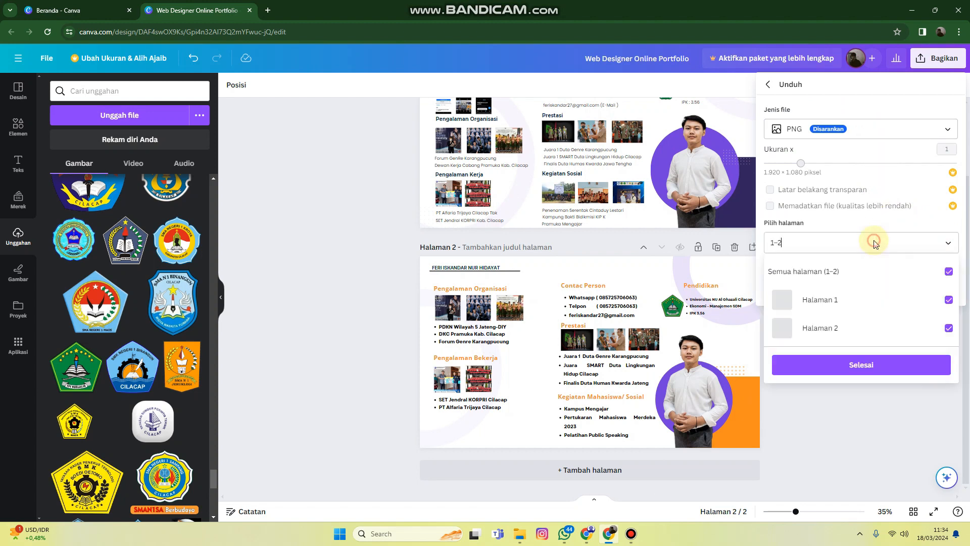
click(843, 272)
click(847, 245)
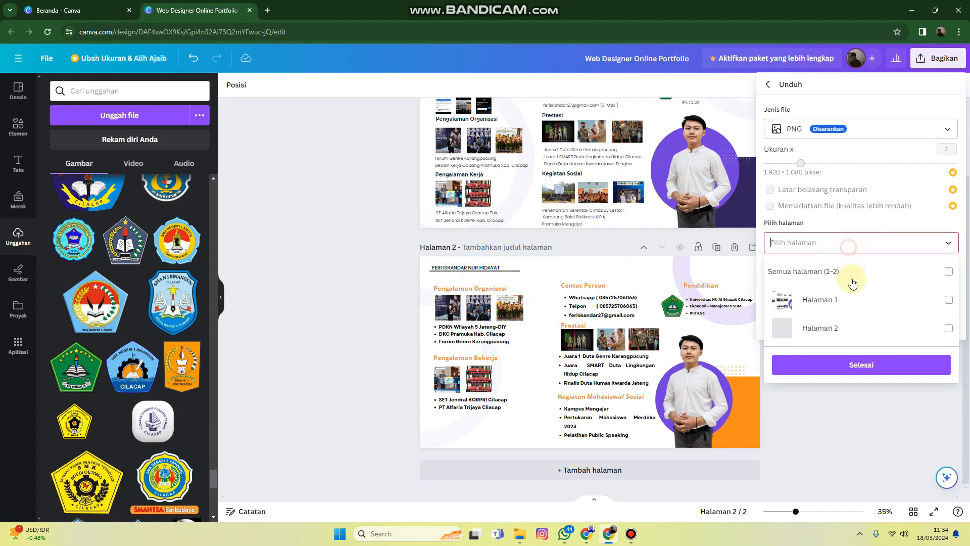
click(853, 329)
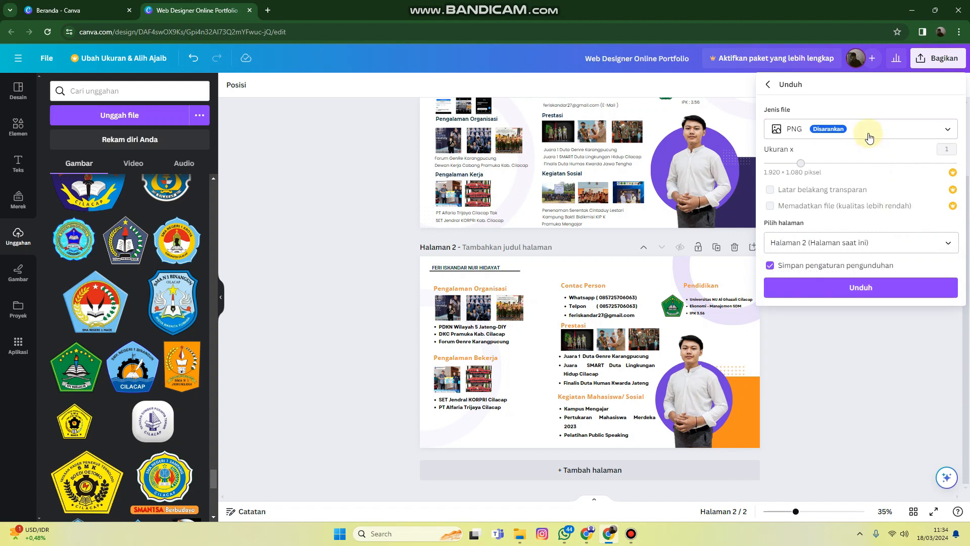
Set the download file type to "PDF Standar" and download the page
click(905, 136)
click(826, 227)
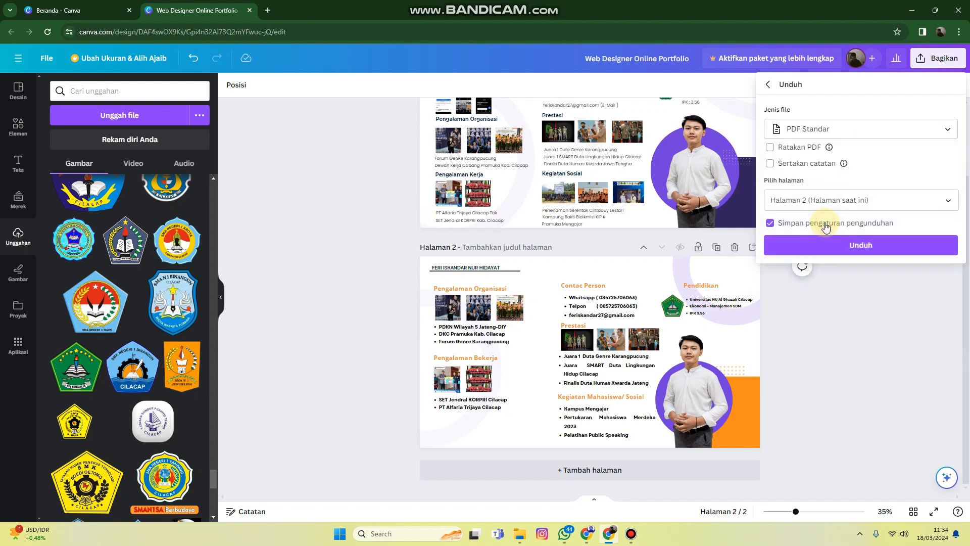
click(851, 244)
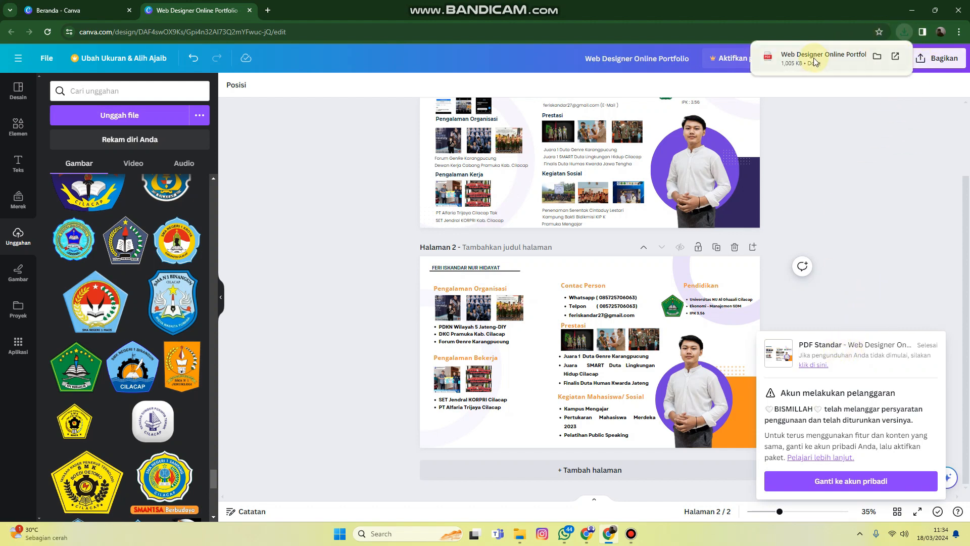
Open the downloaded portfolio PDF and look over its page
click(829, 54)
scroll(643, 167, down, 1)
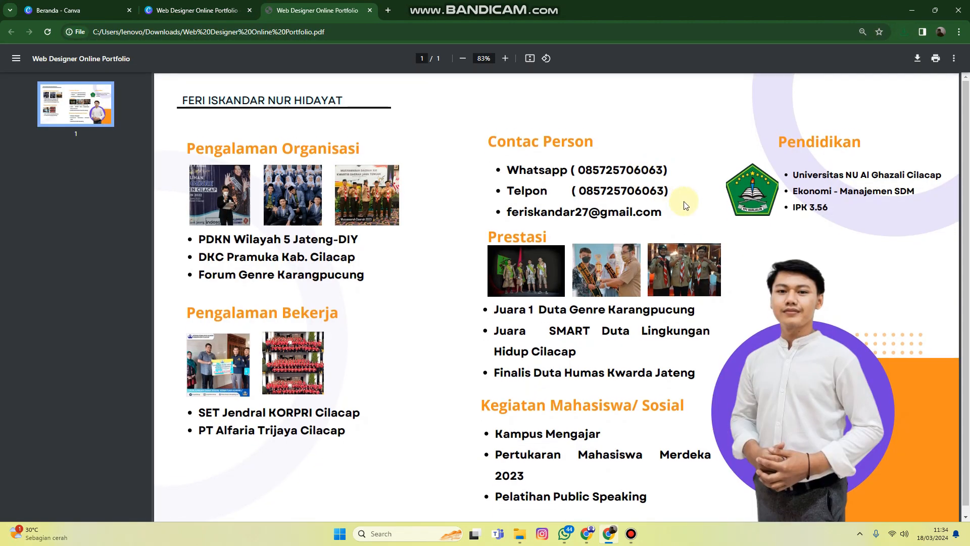
scroll(685, 204, up, 1)
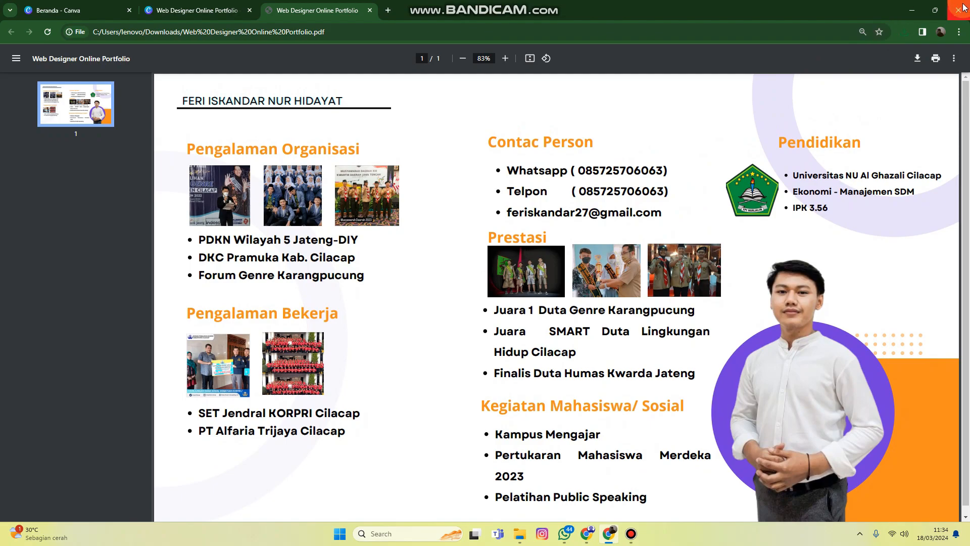